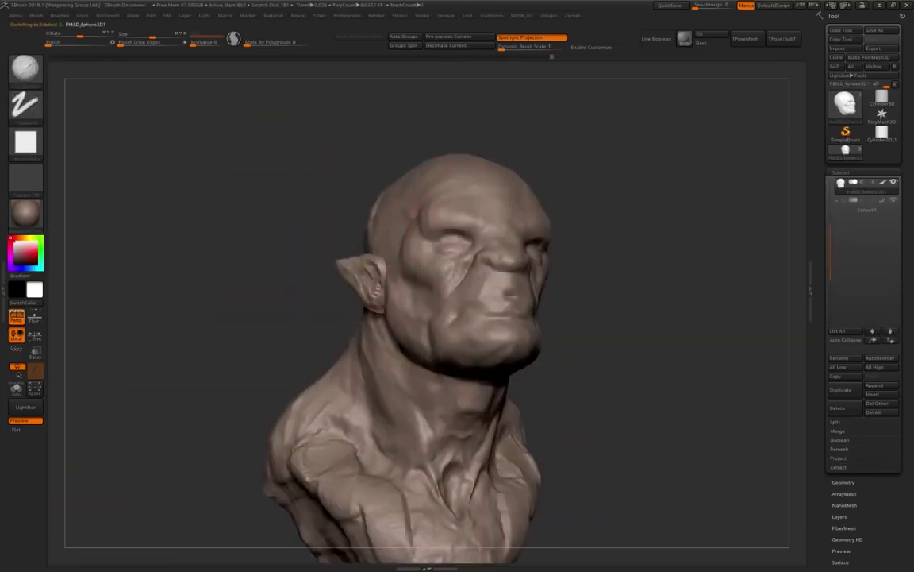
Orbit the bust to a right-side profile to see the face's folds.
left_click_drag(342, 373, 419, 366)
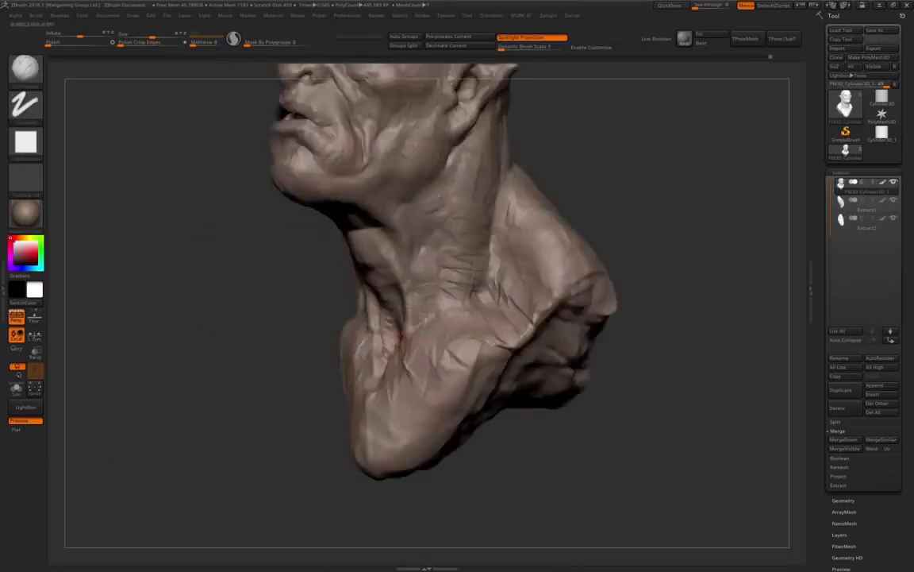
Call up the Brush palette with B to choose a brush.
key("b")
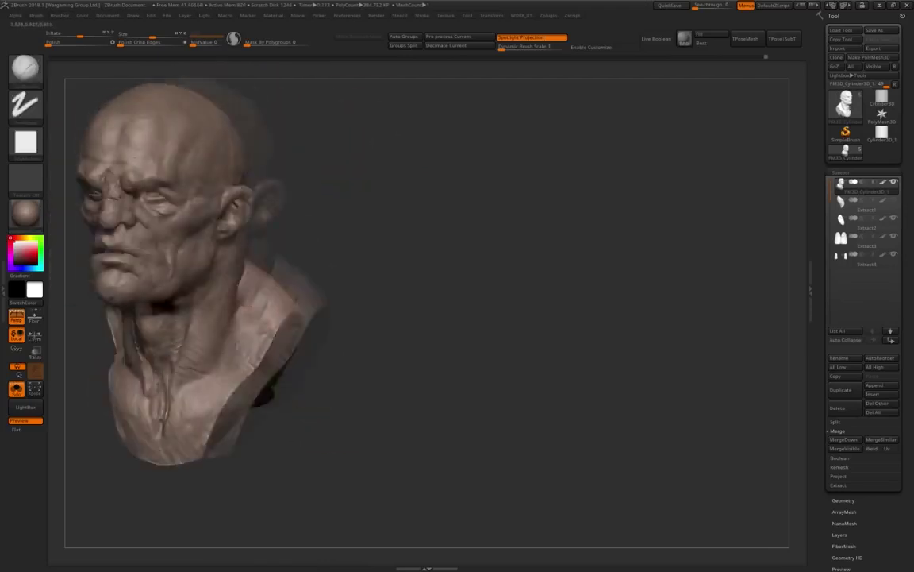
Orbit the bust around to face the back of the head and neck.
left_click_drag(119, 278, 268, 283)
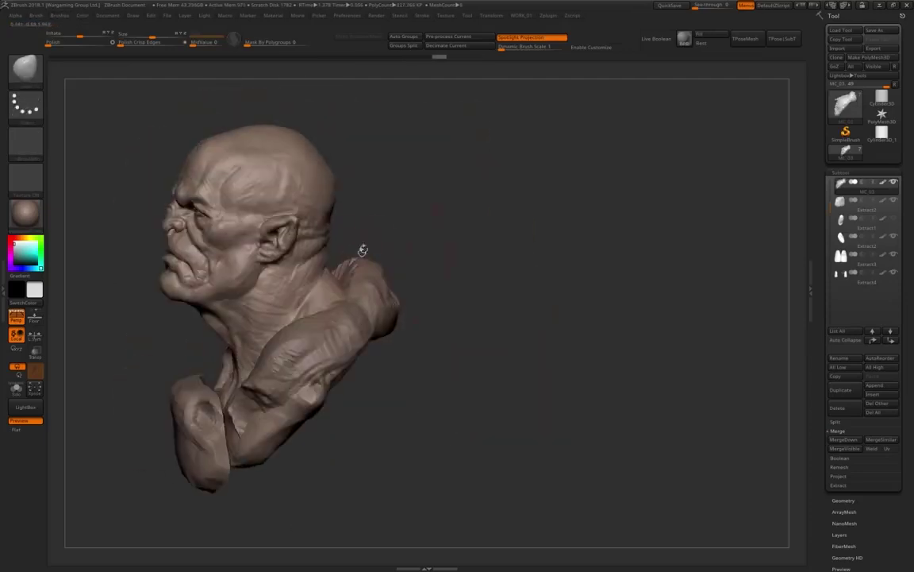
Turn the bust to its side and switch to a different sculpting brush.
left_click_drag(364, 249, 319, 232)
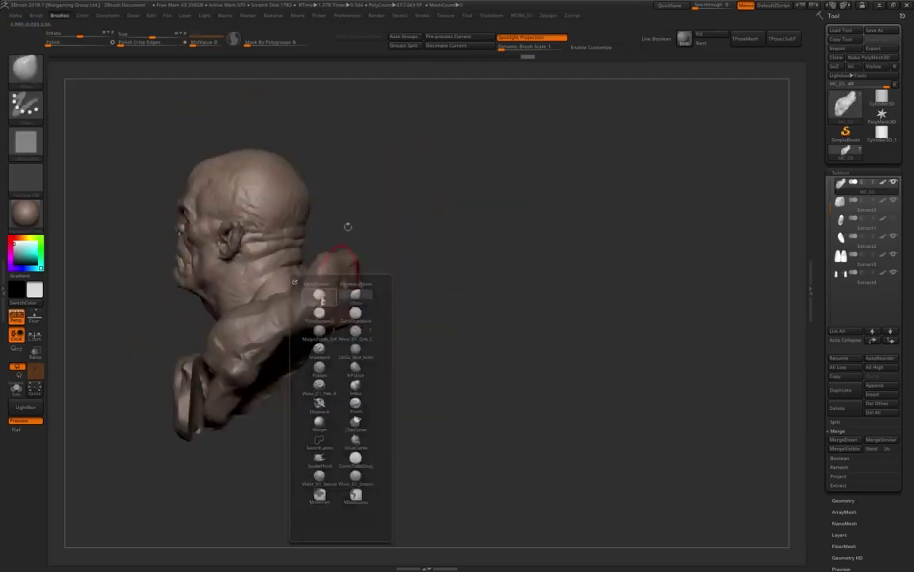
left_click(347, 225)
mouse_move(347, 225)
left_mouse_down()
mouse_move(350, 238)
mouse_move(345, 231)
left_mouse_up()
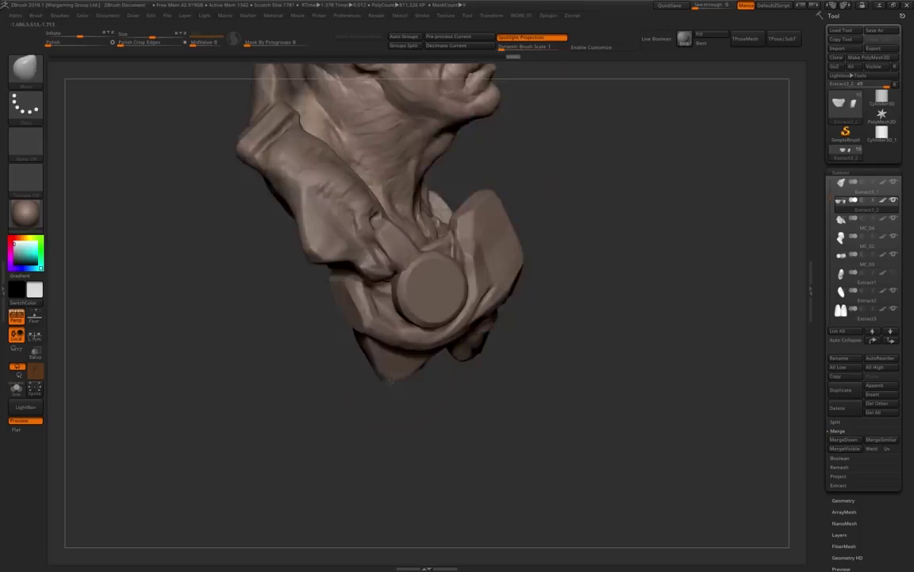
Turn off Solo so every armor piece shows alongside the bust again.
left_click_drag(389, 380, 298, 257)
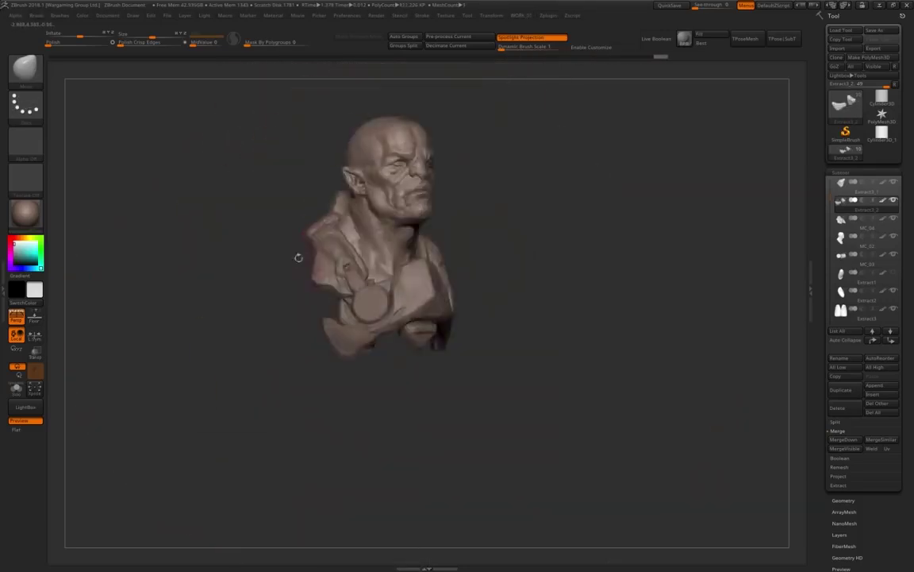
left_click(16, 388)
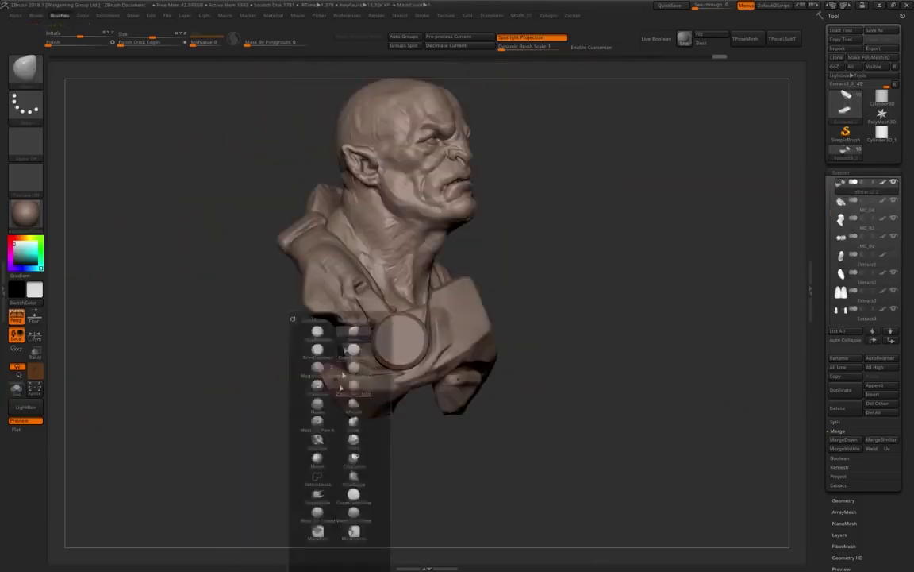
mouse_move(290, 297)
left_mouse_down()
mouse_move(317, 373)
mouse_move(285, 373)
mouse_move(262, 357)
mouse_move(270, 341)
left_mouse_up()
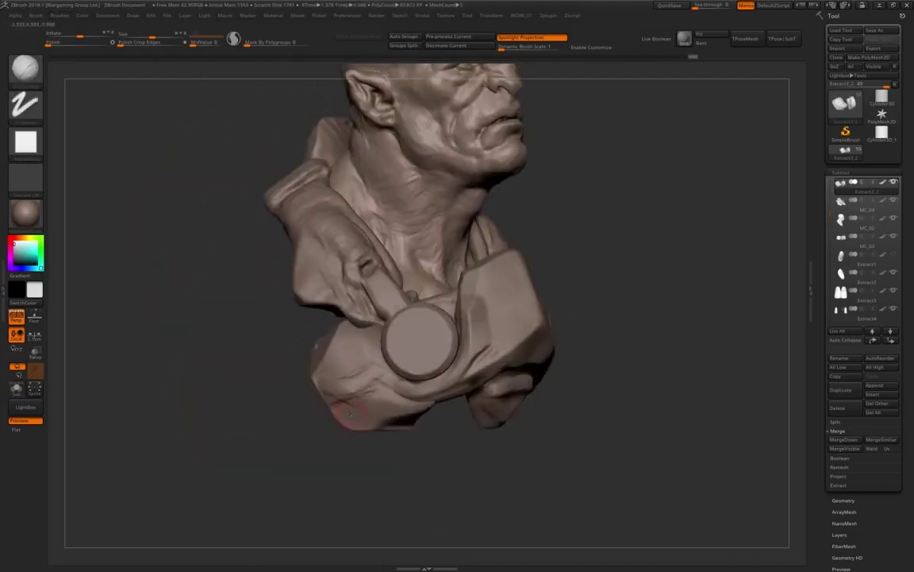
left_click_drag(350, 411, 326, 407)
Make Extract2 the active subtool and inspect it from a side profile.
left_click(345, 409, "alt")
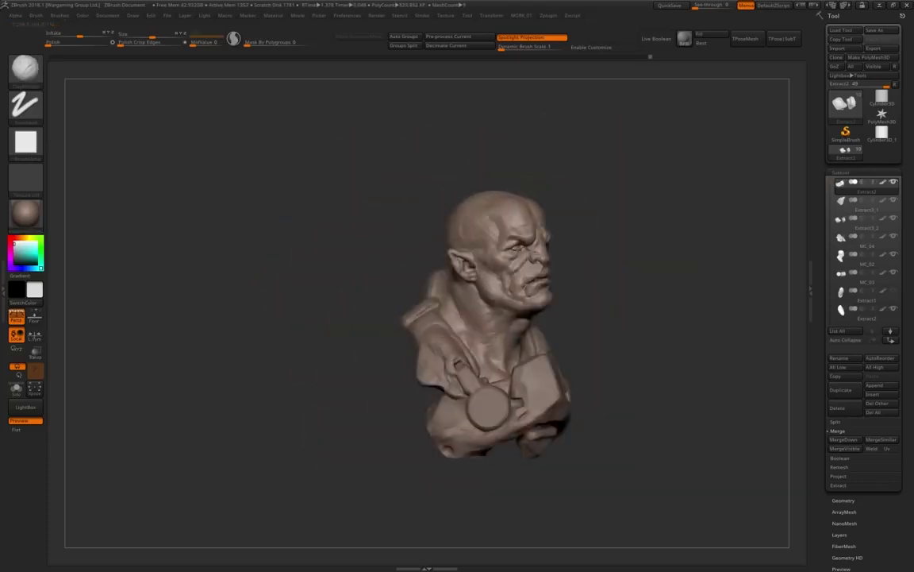
left_click_drag(381, 389, 408, 383)
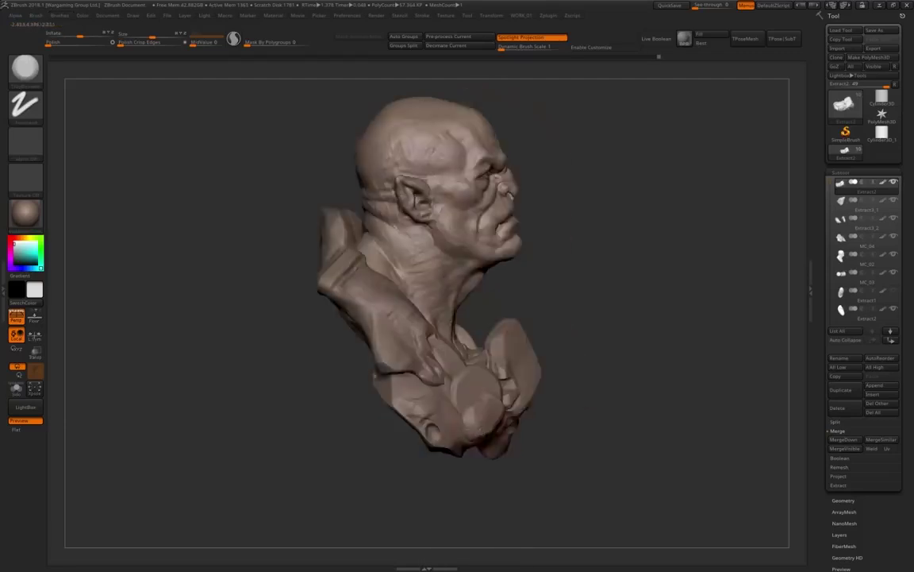
left_click_drag(444, 397, 349, 352)
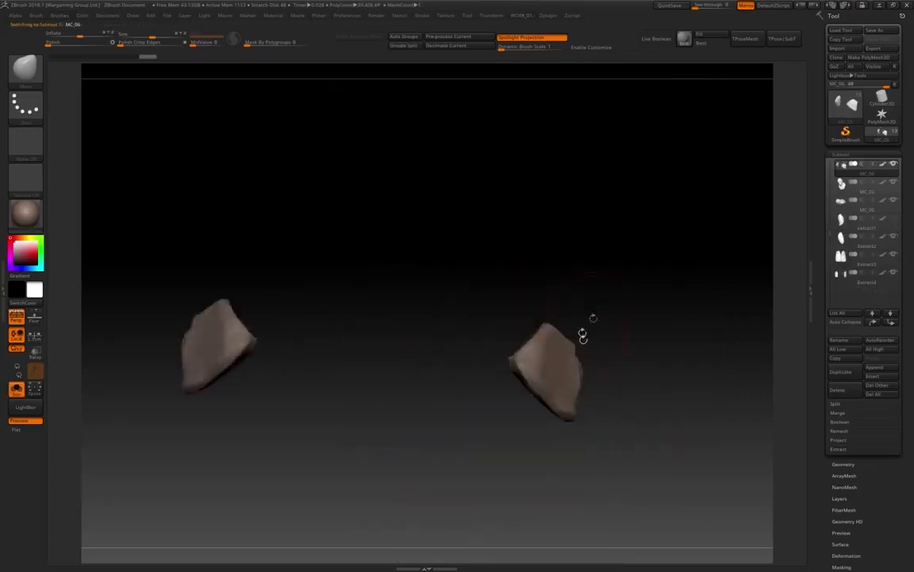
Rotate the view around the chest armor toward the shoulder disc.
left_click_drag(582, 336, 549, 299)
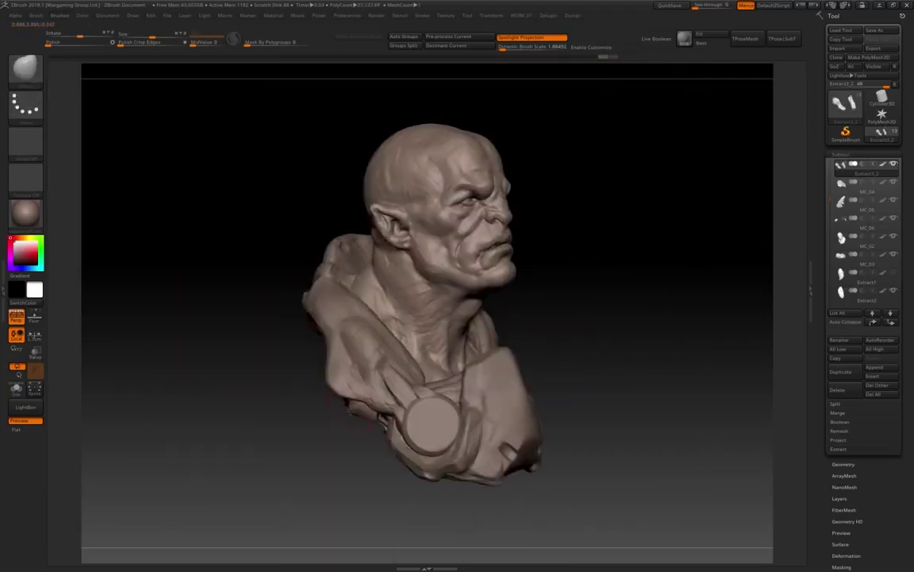
Turn the bust to show more of its right side.
left_click_drag(342, 441, 354, 442)
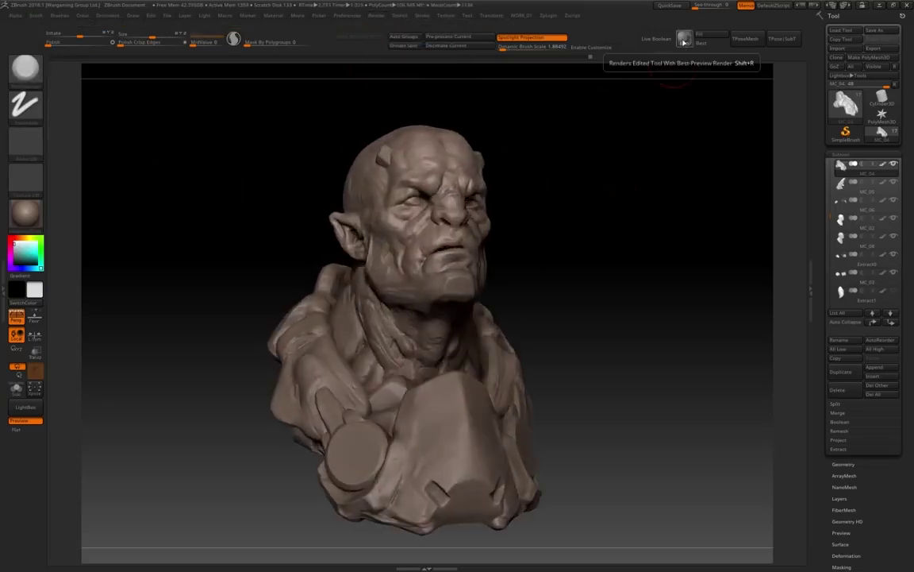
Activate another armour subtool and view it from a tilted right-facing angle.
left_click(343, 324, "alt")
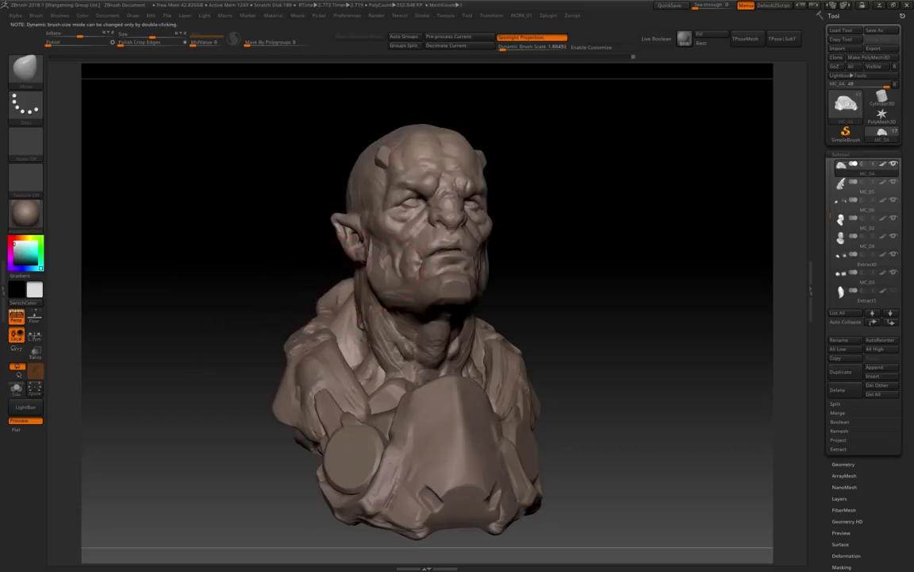
left_click_drag(287, 305, 365, 273)
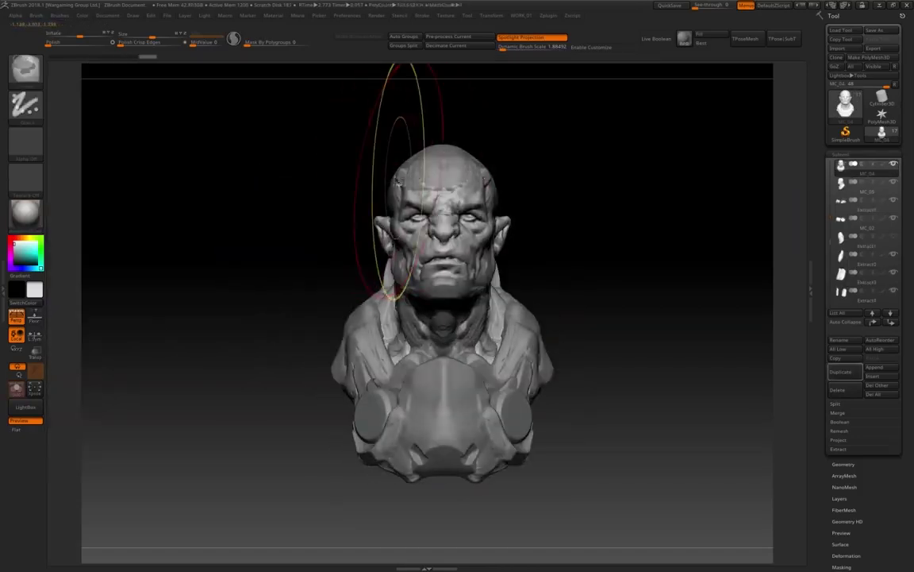
Orbit and zoom around the bust to inspect its three-quarter and right-side armour.
left_click_drag(301, 191, 353, 191)
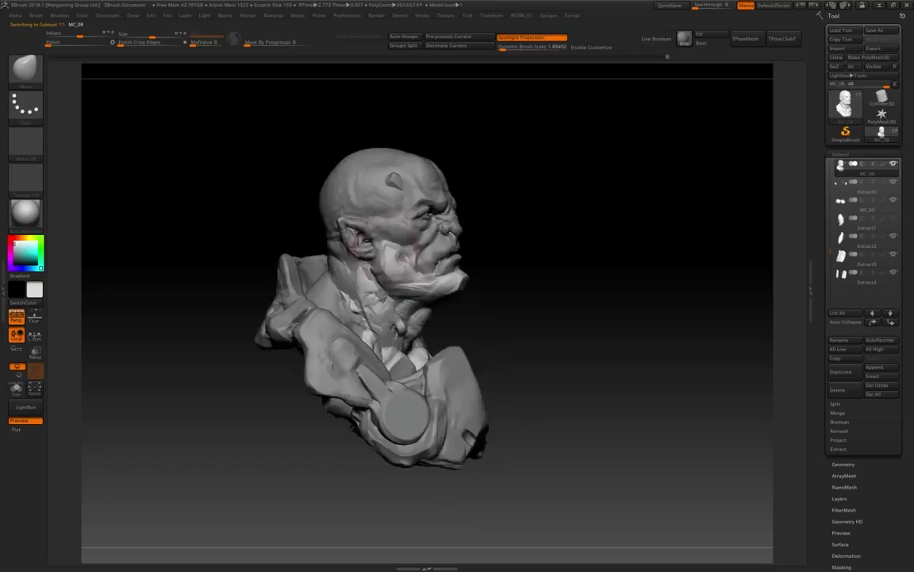
left_click_drag(603, 318, 675, 329)
left_click_drag(429, 262, 488, 286)
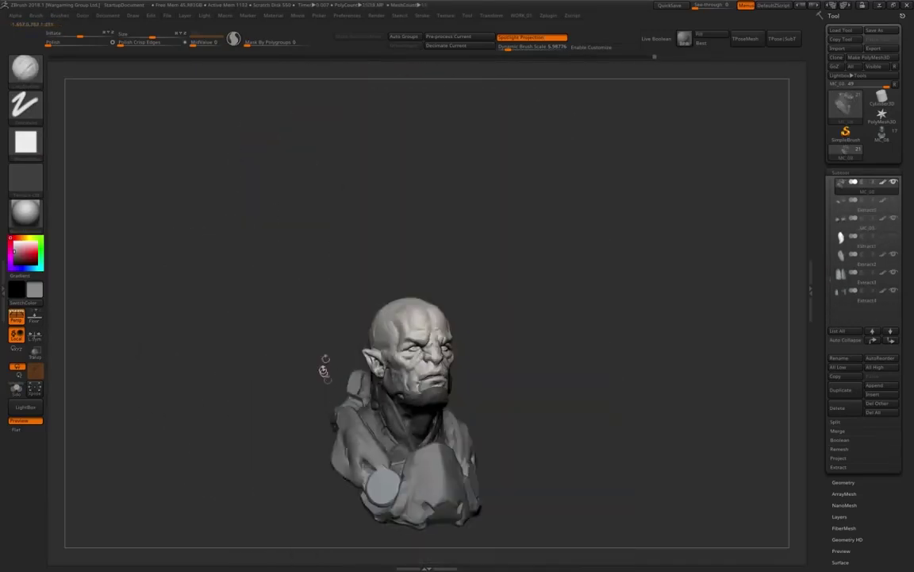
View the bust from the left and isolate a single armour piece.
left_click_drag(327, 367, 272, 381)
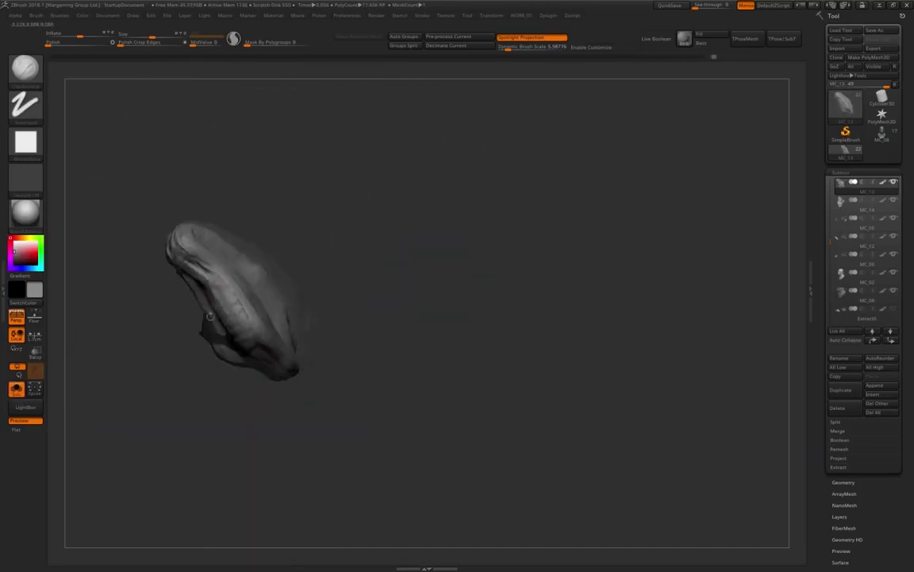
key("b")
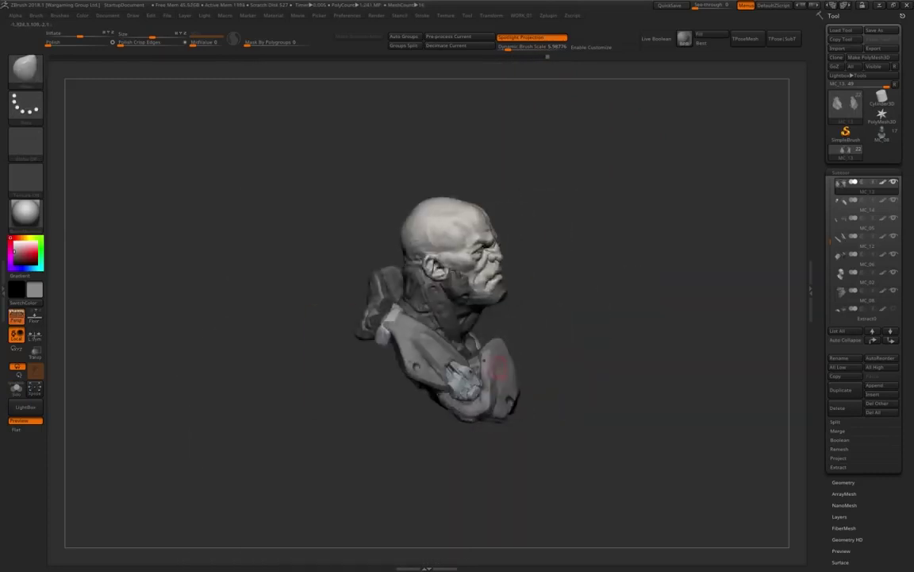
Turn the orc bust to view the new Extract3_1 and Extract3_2 armor pieces from the other side.
left_click_drag(262, 277, 171, 268)
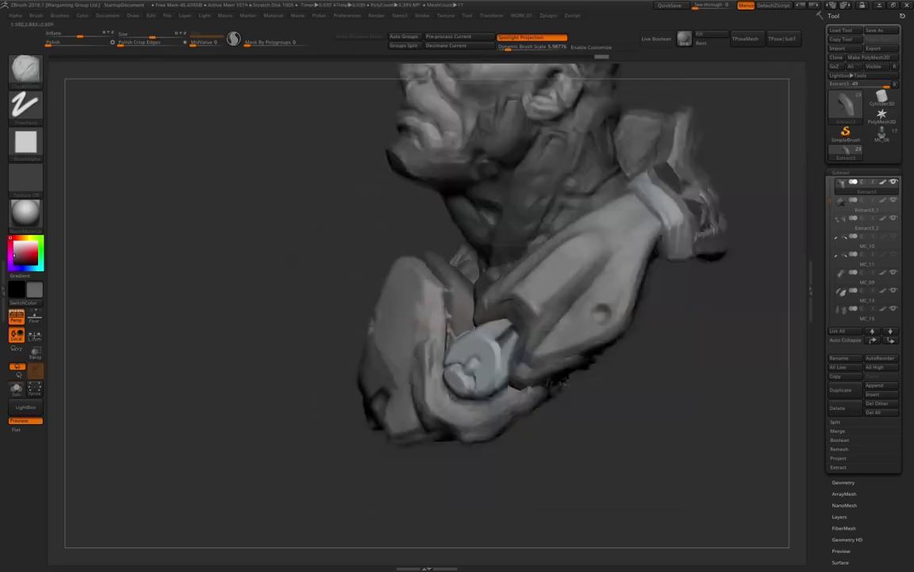
Select the next armor subtool and orbit the view to inspect the chest armor.
key("Down")
key("Down")
key("Down")
key("Down")
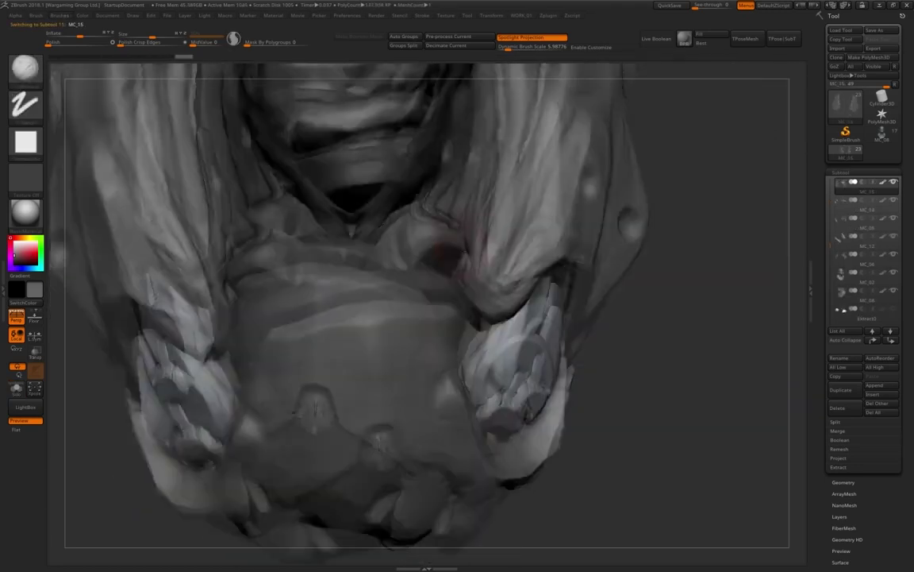
mouse_move(439, 255)
right_mouse_down()
mouse_move(459, 245)
mouse_move(615, 238)
right_mouse_up()
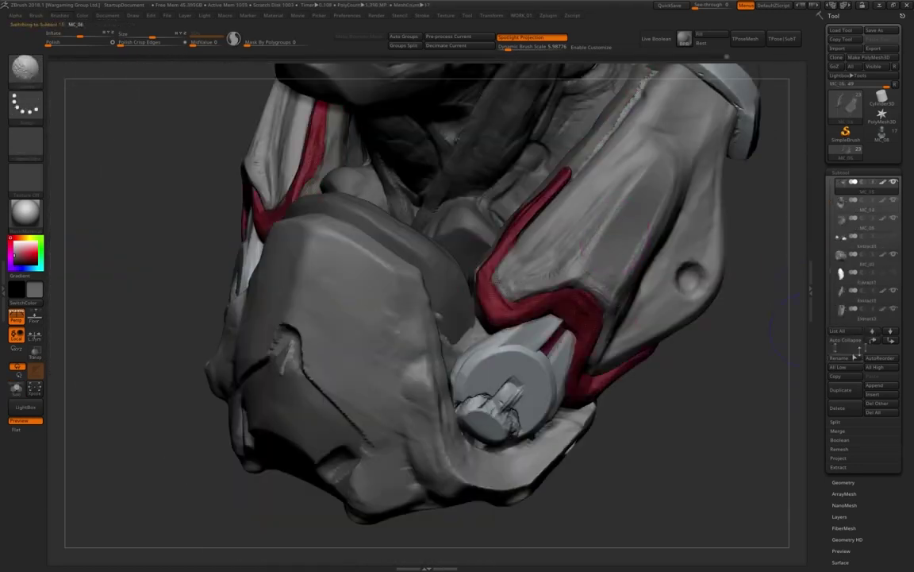
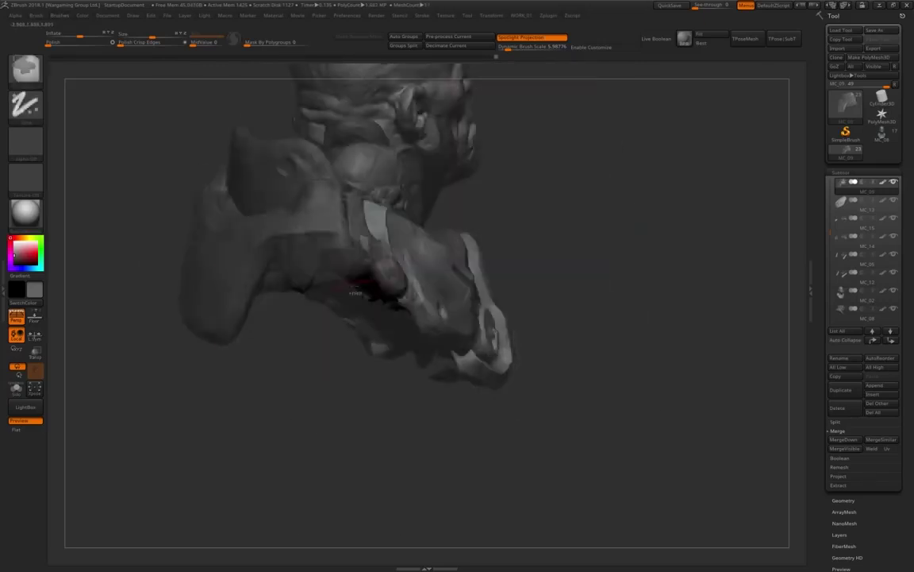
Bring up the brush choices over the armored bust with MC_03 active.
key("b")
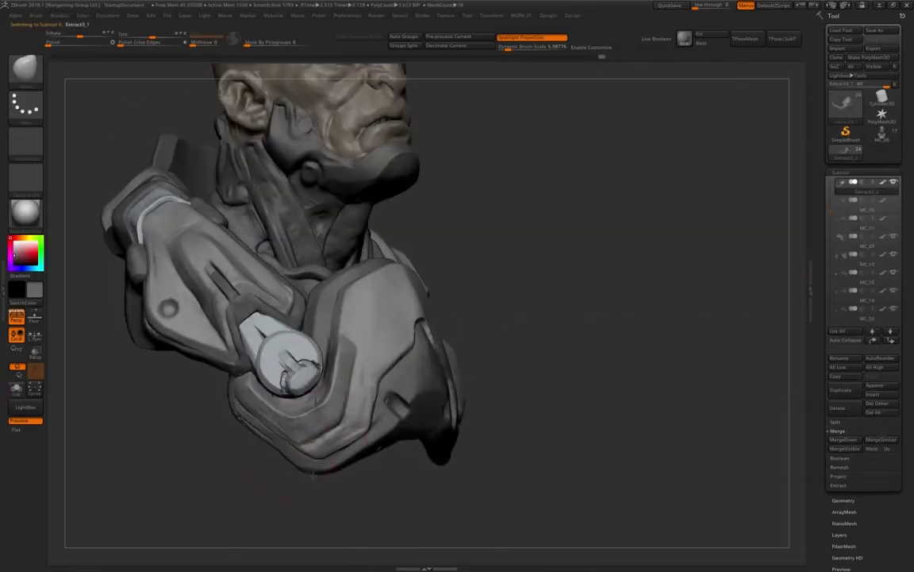
Turn the bust to face front and select the Extract3_2 and Extract3_1 armor pieces.
left_click_drag(314, 474, 214, 373)
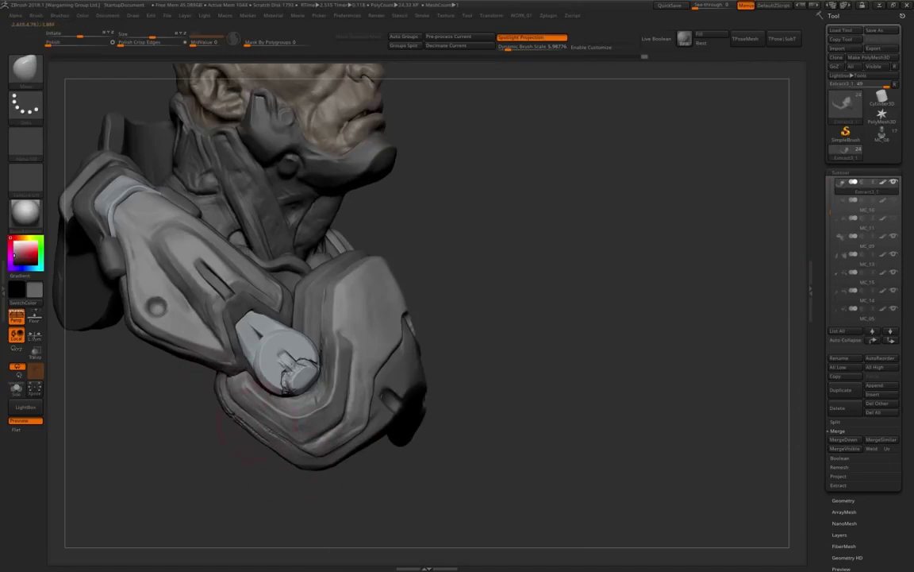
mouse_move(239, 429)
left_mouse_down()
mouse_move(270, 397)
mouse_move(314, 488)
mouse_move(329, 441)
mouse_move(310, 474)
left_mouse_up()
left_click(314, 488, "alt")
left_click(314, 488)
left_click(310, 473, "alt")
Frame the whole bust, make MC_16 the active subtool, and bring up the brush choices.
key("f")
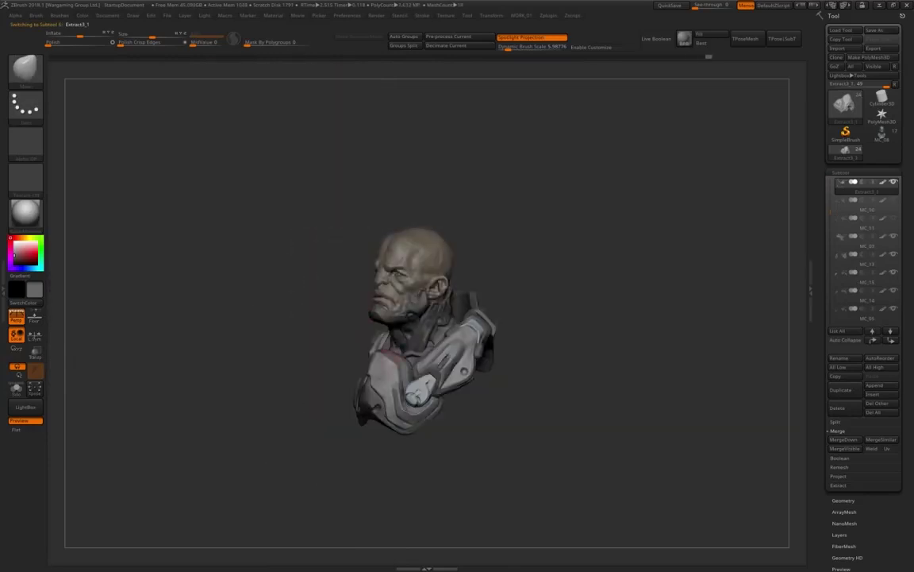
left_click(412, 330, "alt")
key("space")
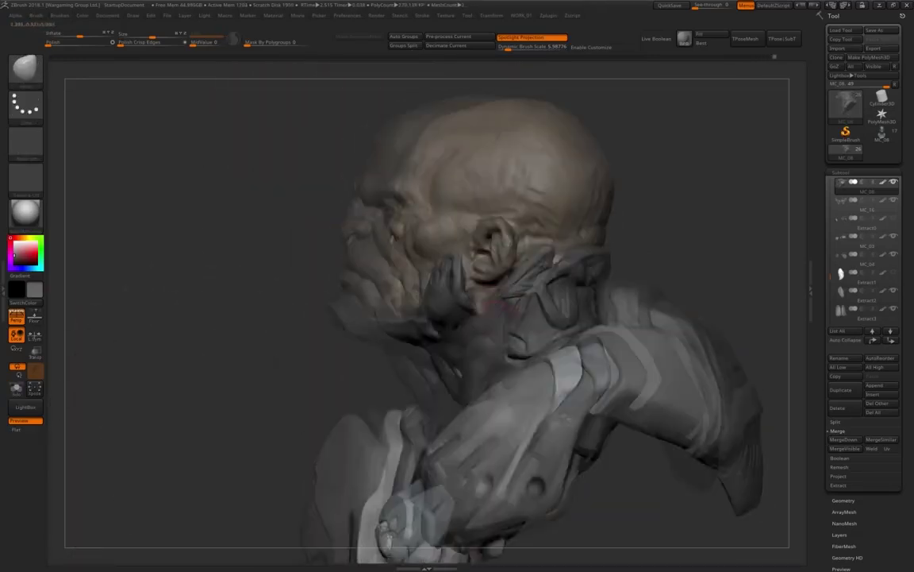
Switch to a different sculpting brush for the blue-grey shoulder plates.
left_click(515, 301)
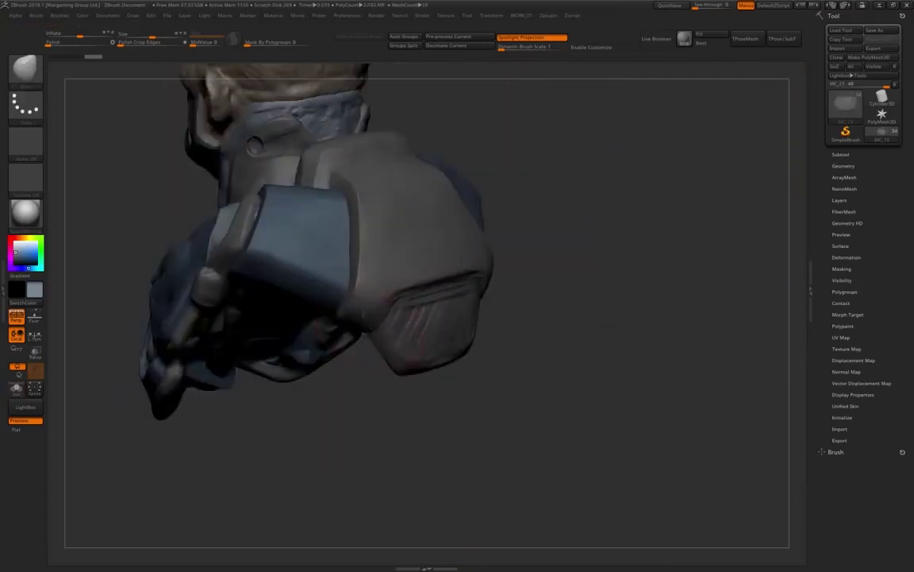
Switch sculpting brush and orbit around the two blue arm armor pieces to inspect them.
key("b")
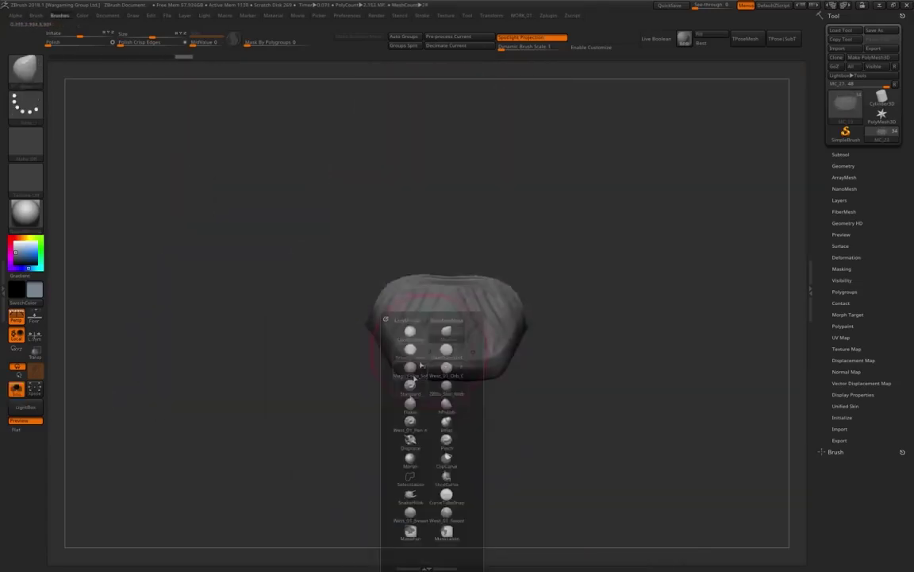
left_click(421, 365)
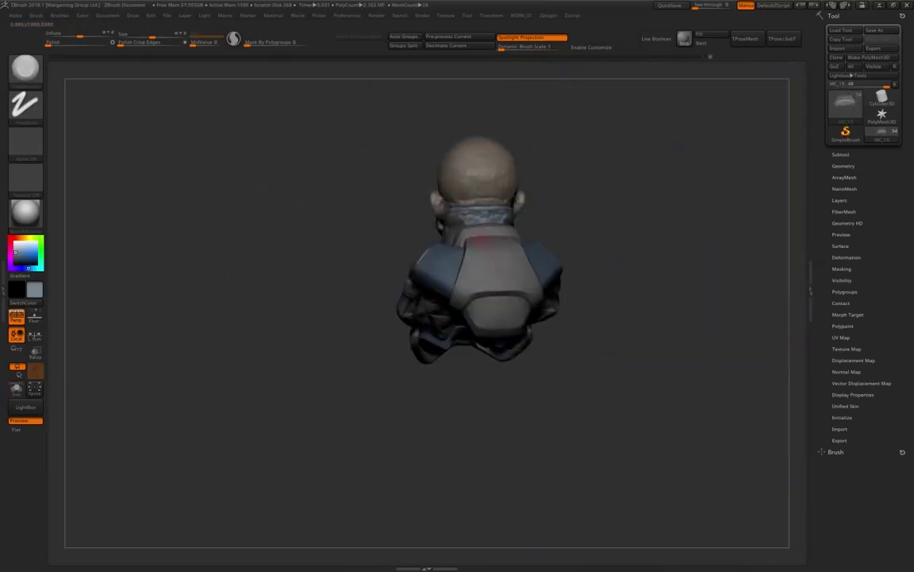
left_click_drag(445, 332, 474, 331)
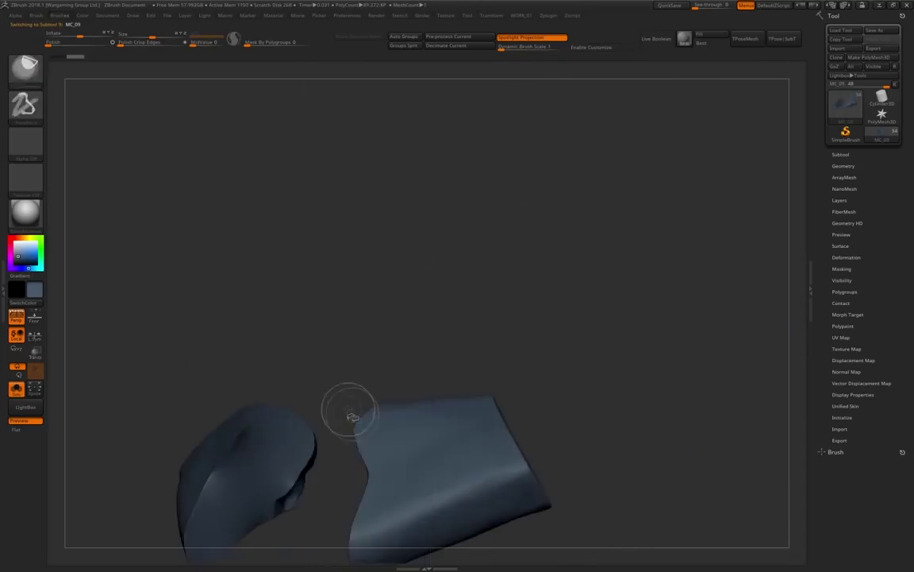
left_click_drag(534, 370, 411, 409)
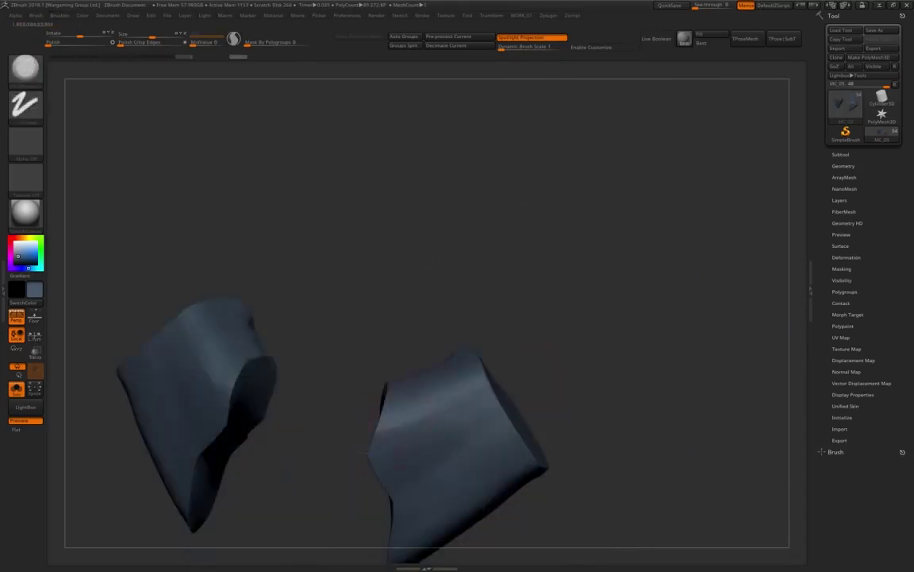
left_click_drag(381, 373, 347, 381)
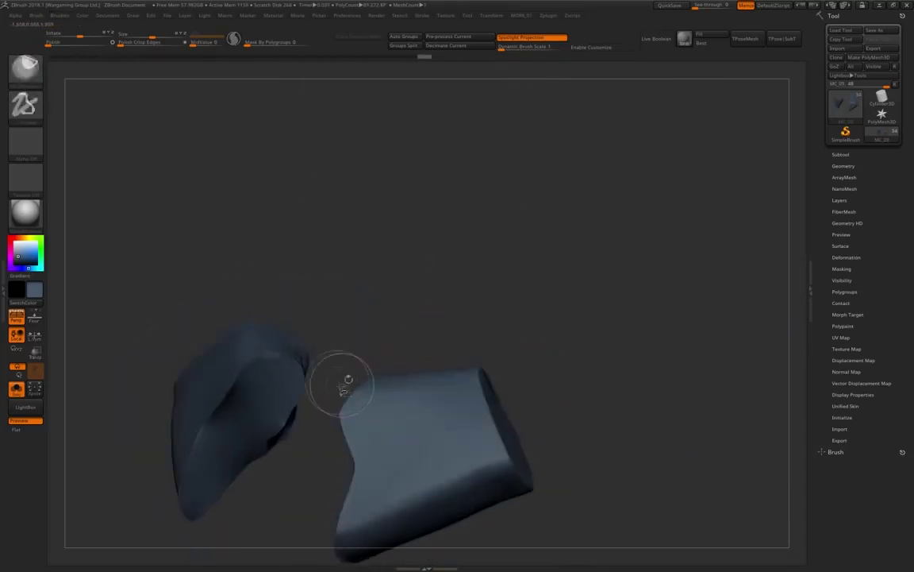
mouse_move(495, 365)
left_mouse_down()
mouse_move(285, 367)
mouse_move(333, 373)
left_mouse_up()
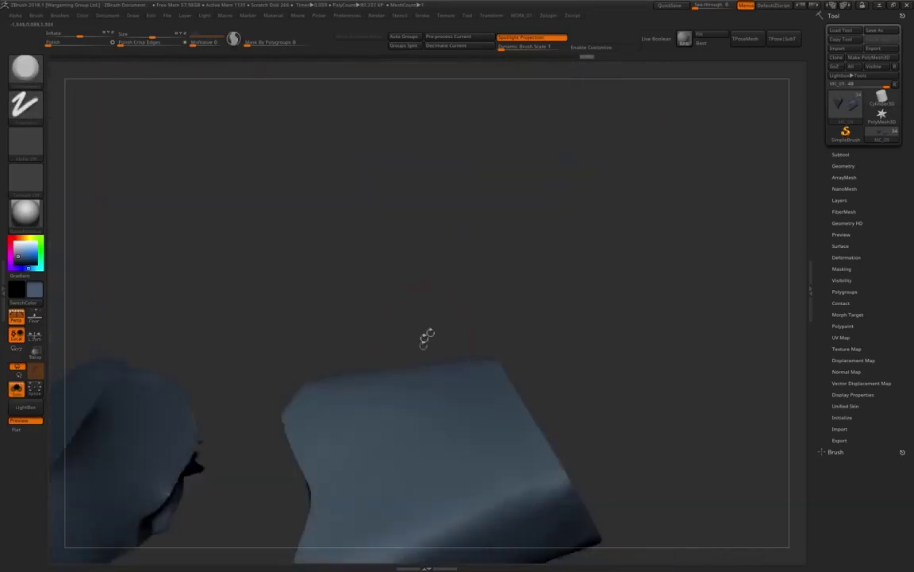
left_click_drag(425, 336, 327, 359)
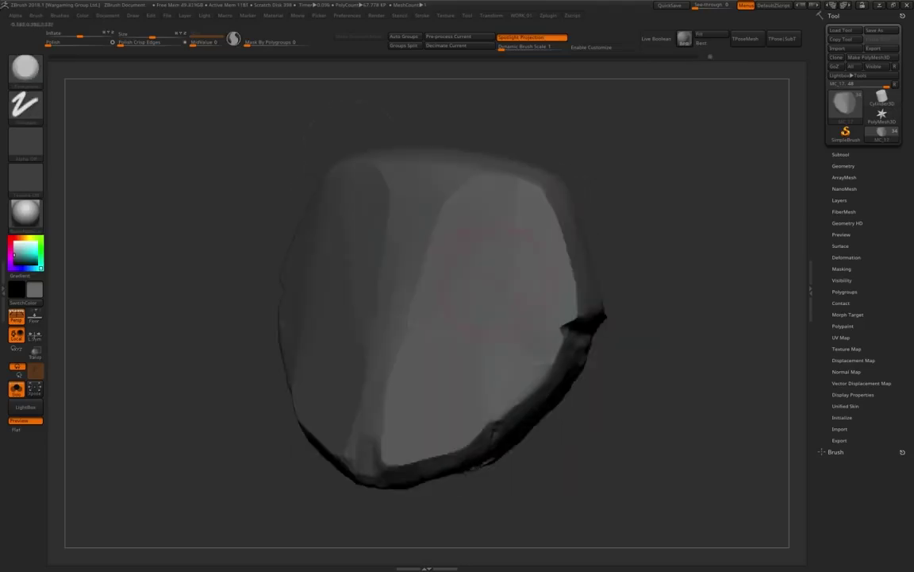
Rotate the view to examine the blue armor plate's silhouette.
right_click_drag(491, 282, 505, 219)
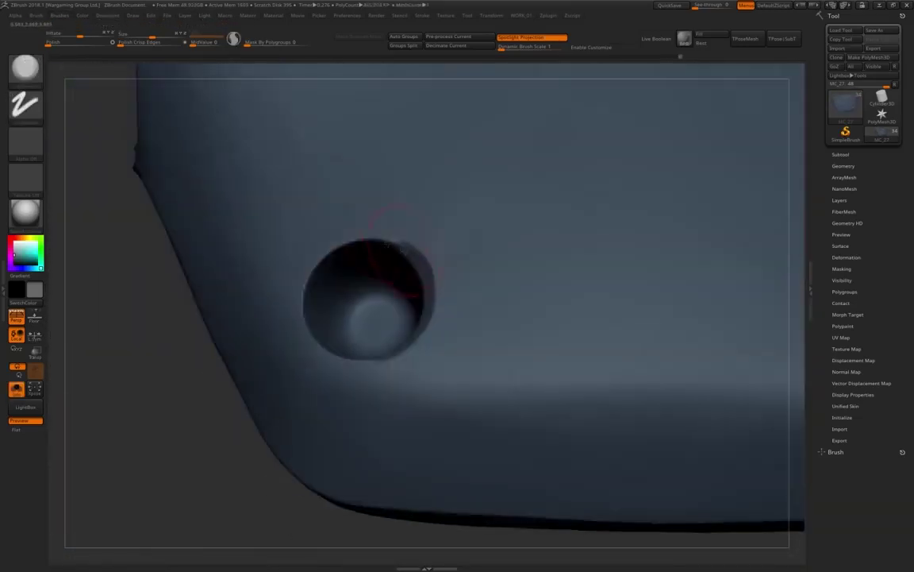
Orbit around the recessed bolt hole in the blue plate to check its angle.
right_click_drag(389, 246, 381, 226)
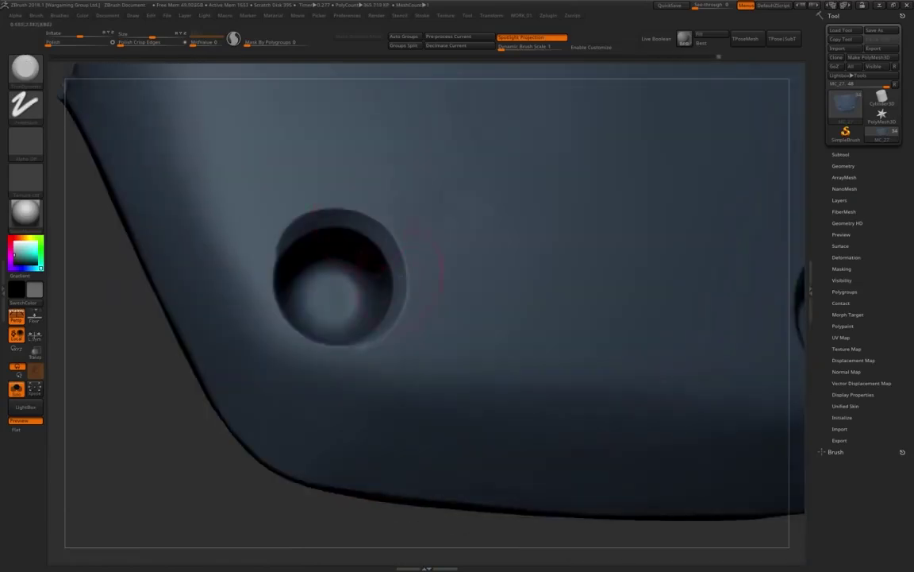
right_click_drag(414, 264, 272, 242)
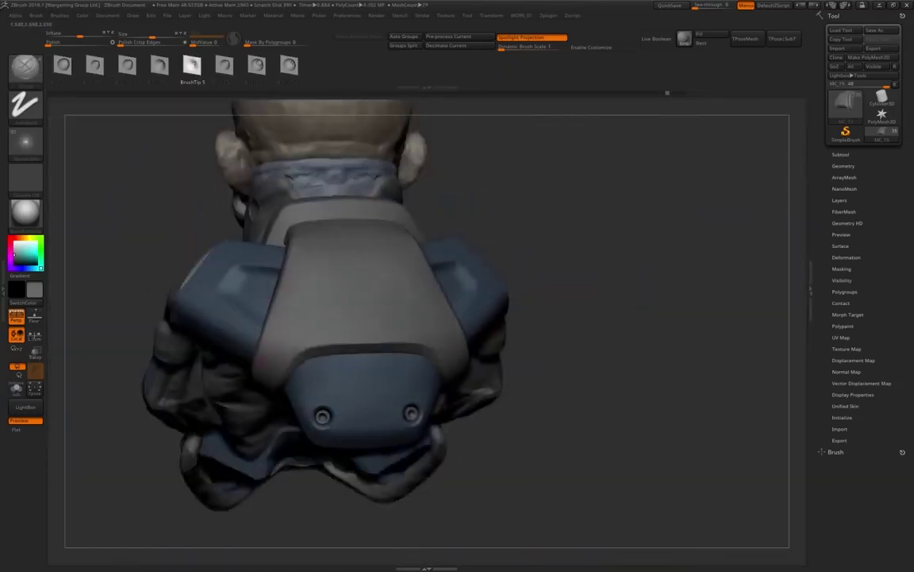
Pick an IMM bolt brush from the Brush palette for the lower plate's holes.
key("b")
left_click(258, 407)
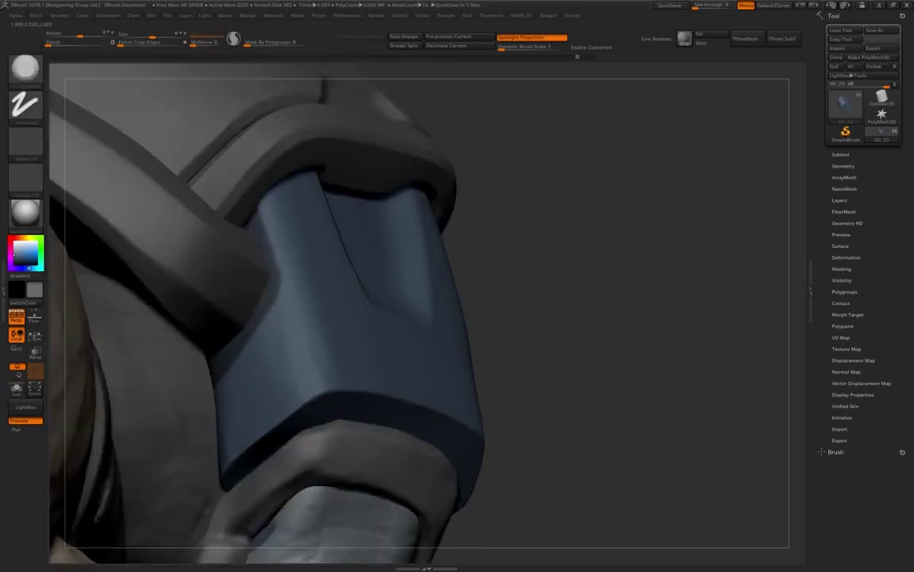
Turn on Solo to isolate the blue upper-arm sleeve piece.
left_click(16, 389)
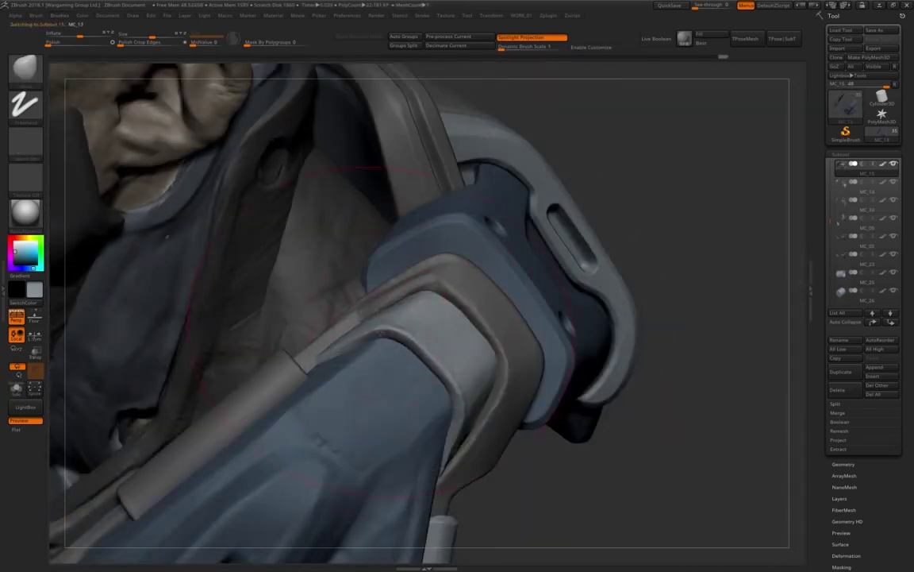
key("b")
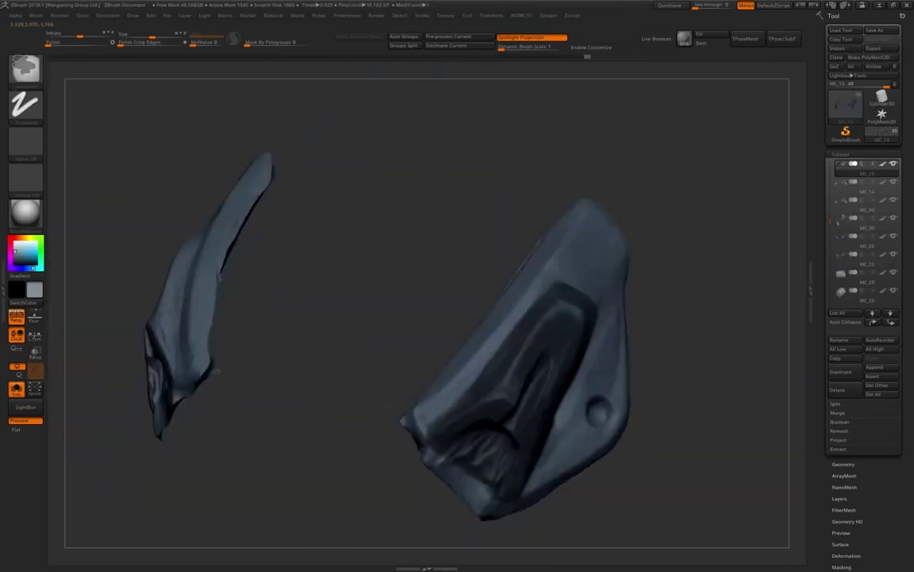
key("space")
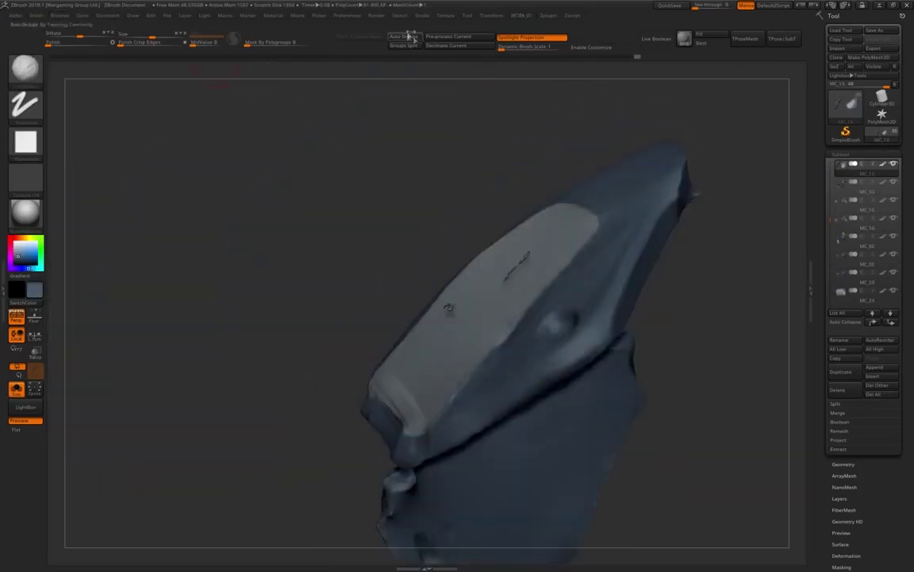
key("space")
key("space")
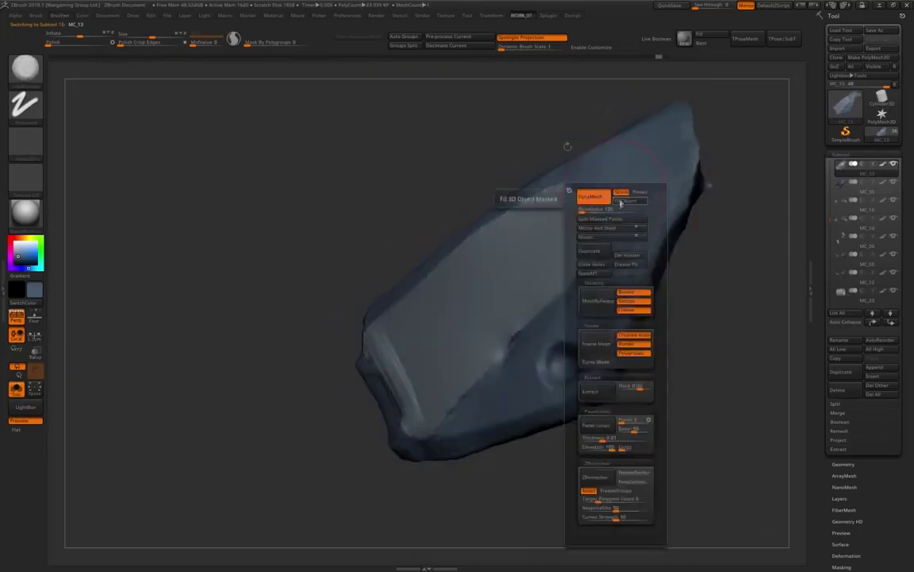
key("b")
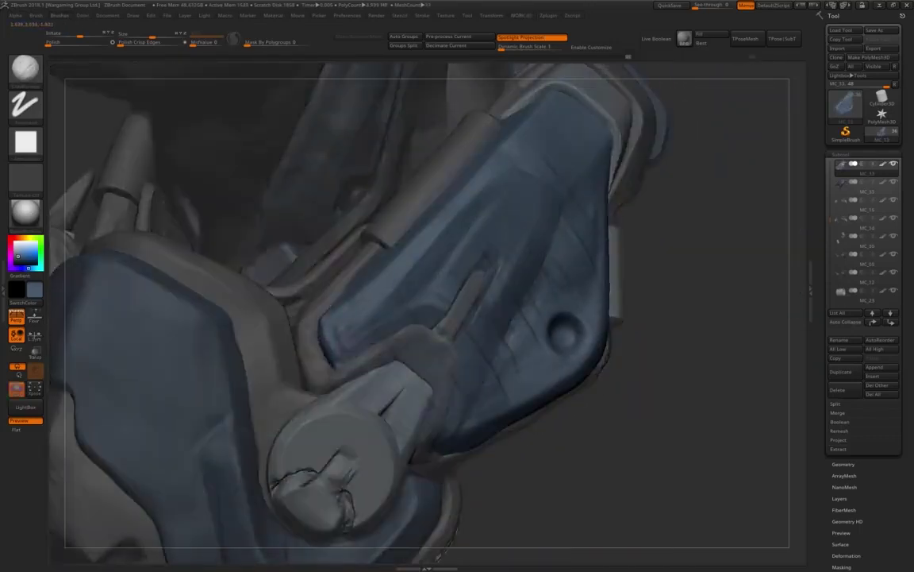
key("space")
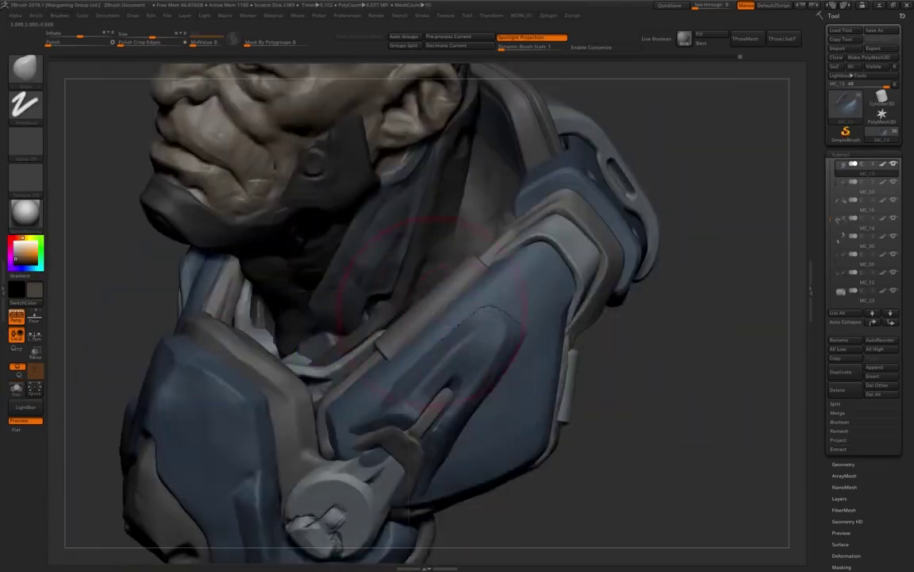
Make two SliceCurve cuts across the soloed armour piece, then turn Solo off.
left_click_drag(242, 460, 351, 380, "ctrl+shift")
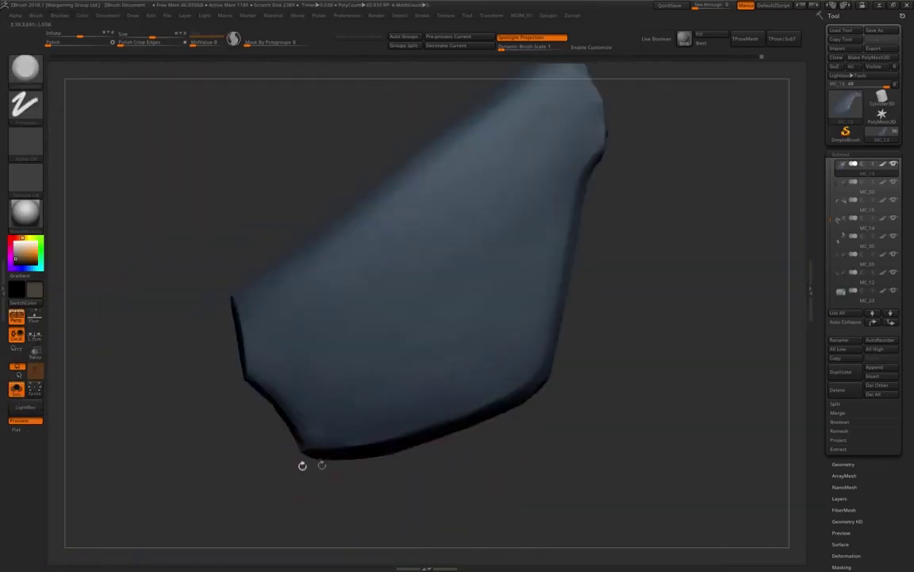
left_click_drag(276, 455, 315, 455, "ctrl+shift")
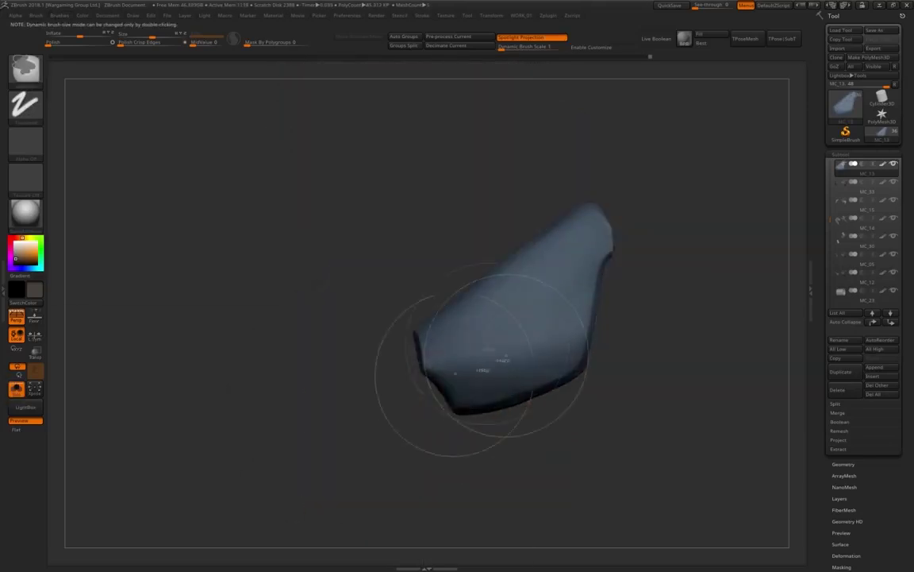
left_click(451, 403, "ctrl+shift")
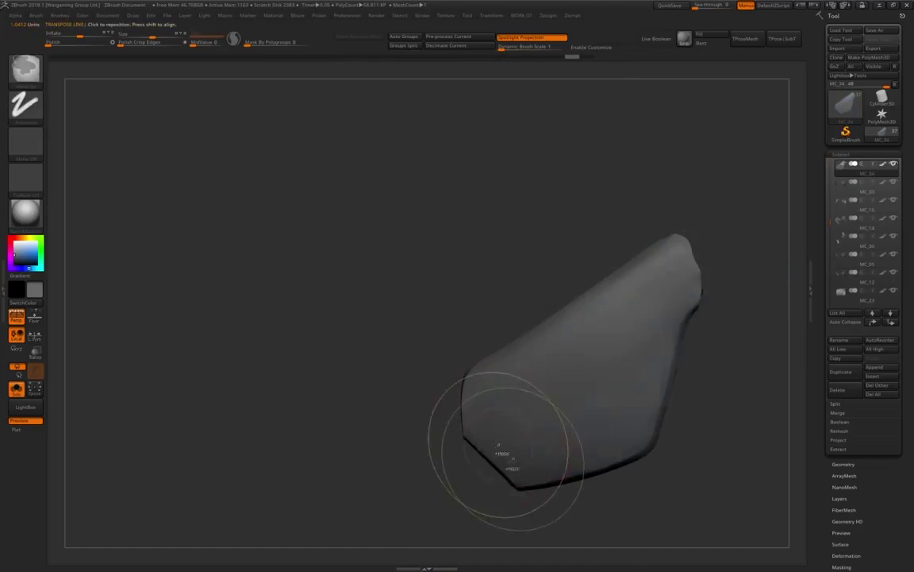
Bring up the Move gizmo to reposition the shoulder armour piece.
key("w")
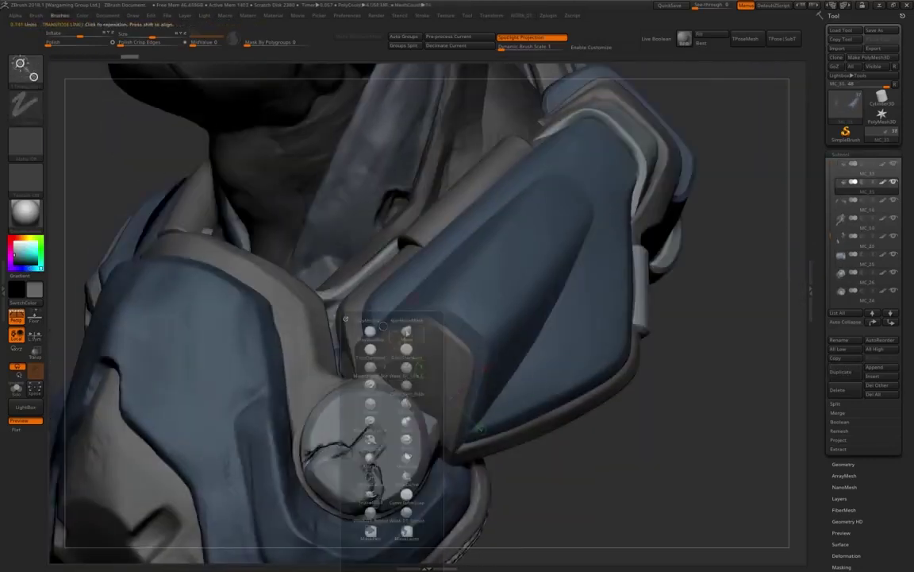
Orbit around the shoulder armour to check the cylinder piston's fit against the round joint.
mouse_move(715, 317)
left_mouse_down()
mouse_move(683, 302)
mouse_move(675, 318)
mouse_move(690, 326)
left_mouse_up()
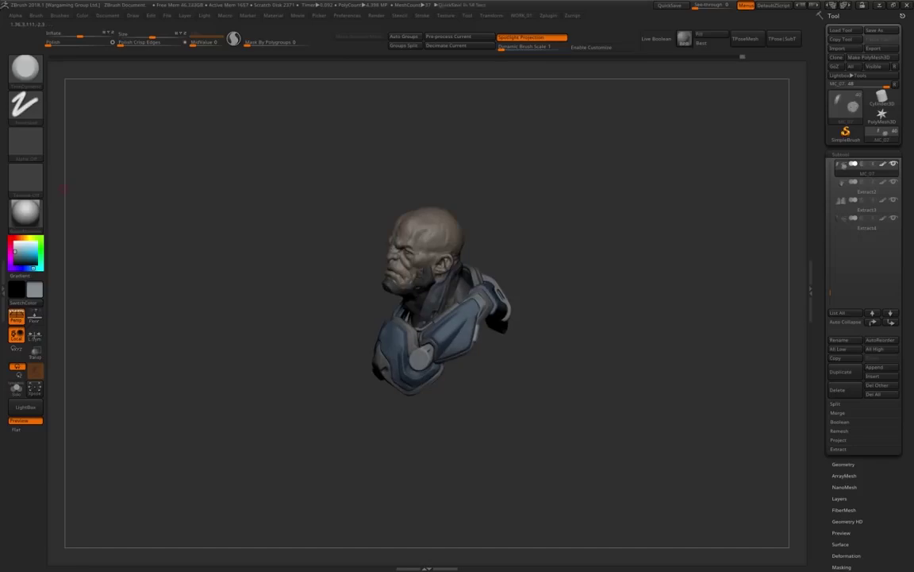
Load the IMM Primitives insert brush, then switch to the ZModeler brush for the cylinder.
key("b")
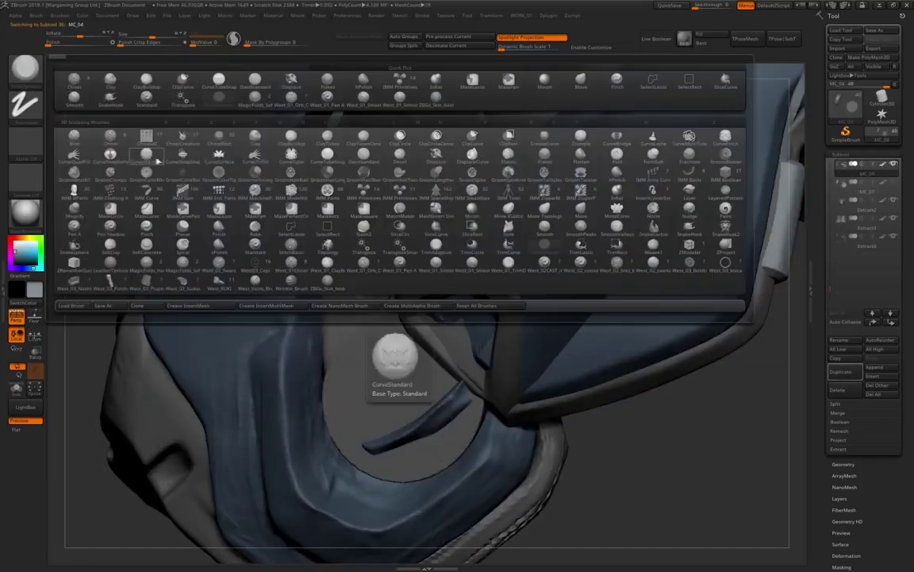
key("i")
left_click(364, 194)
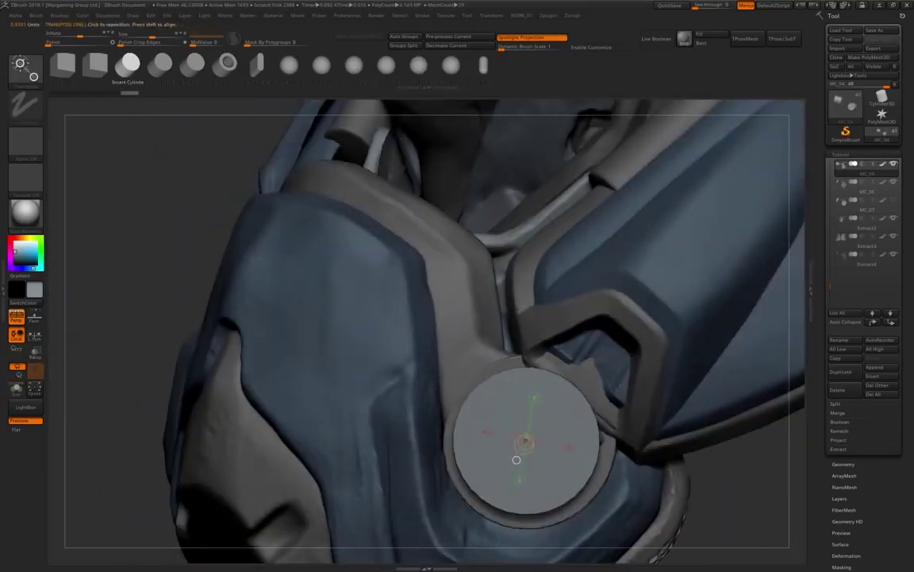
key("b")
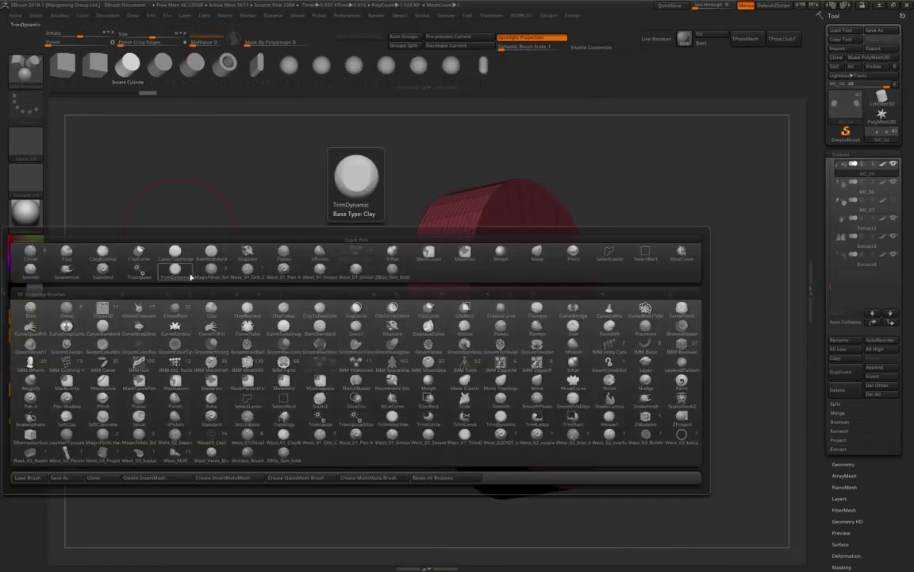
key("m")
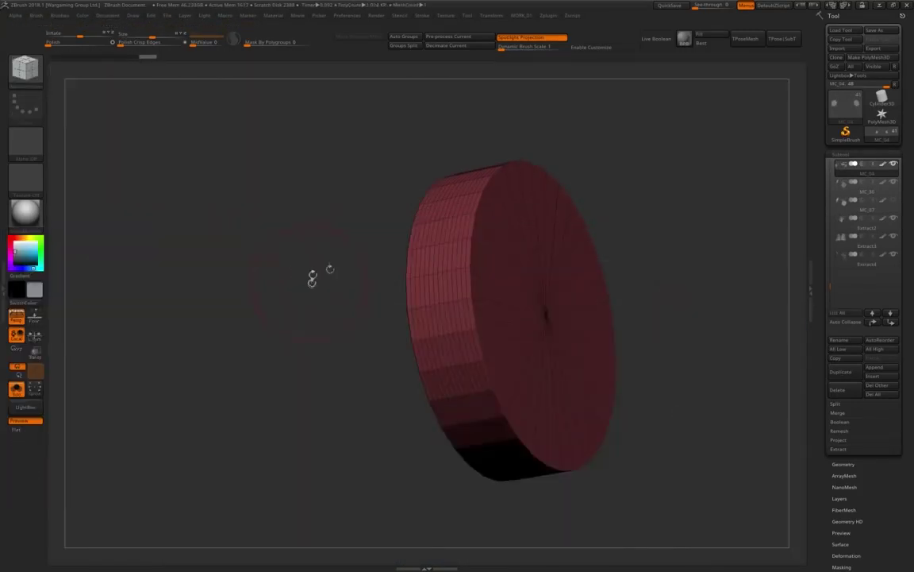
key("space")
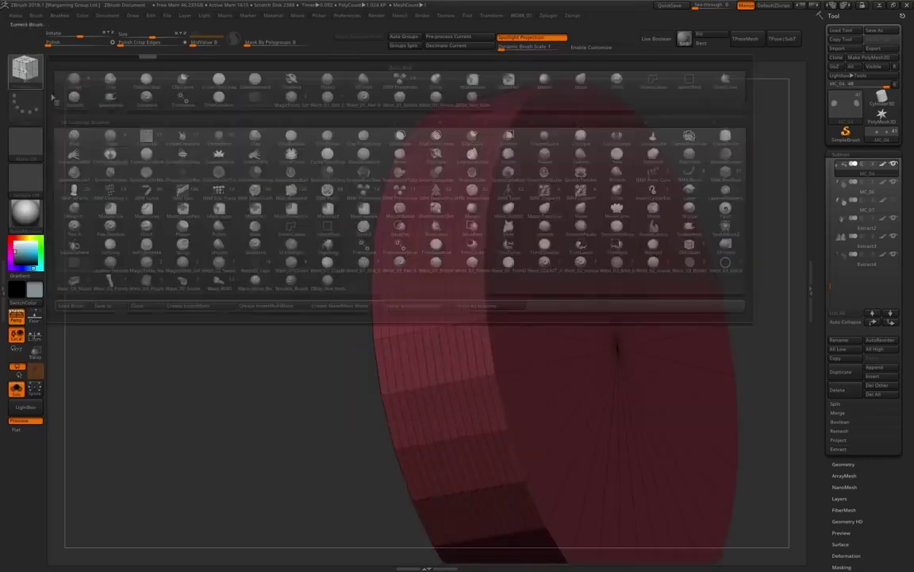
key("i")
key("m")
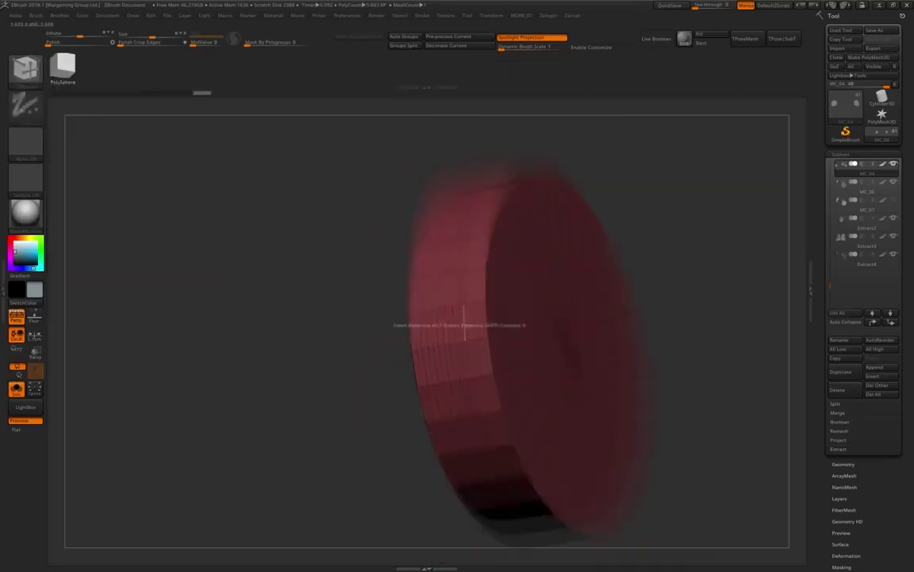
Bevel the cylinder disc's outer edge loop and its front face.
key("space")
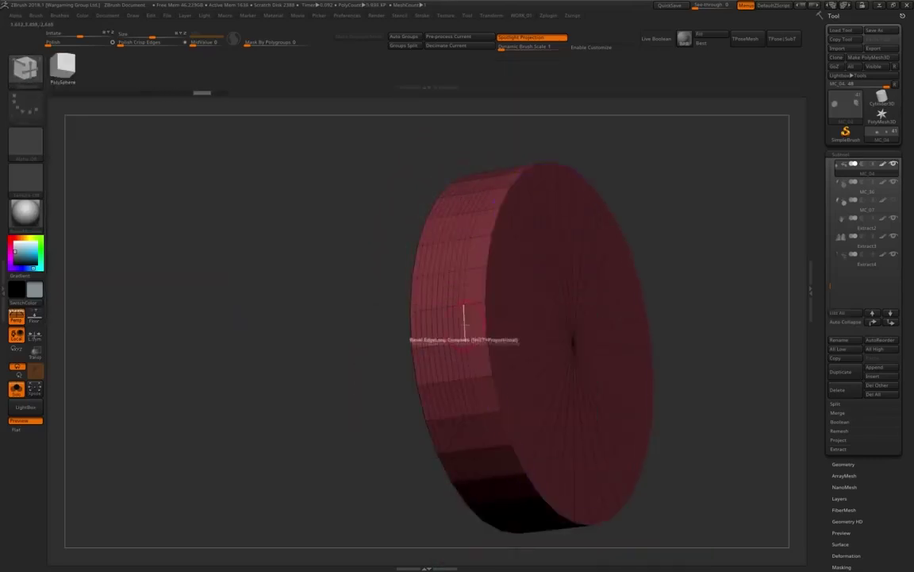
key("space")
left_click(381, 249)
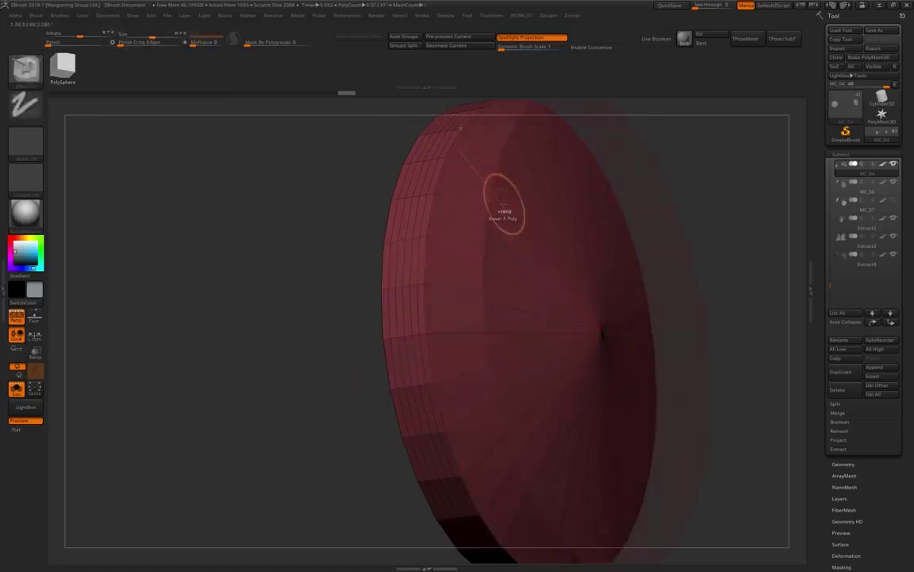
key("space")
left_click(410, 300)
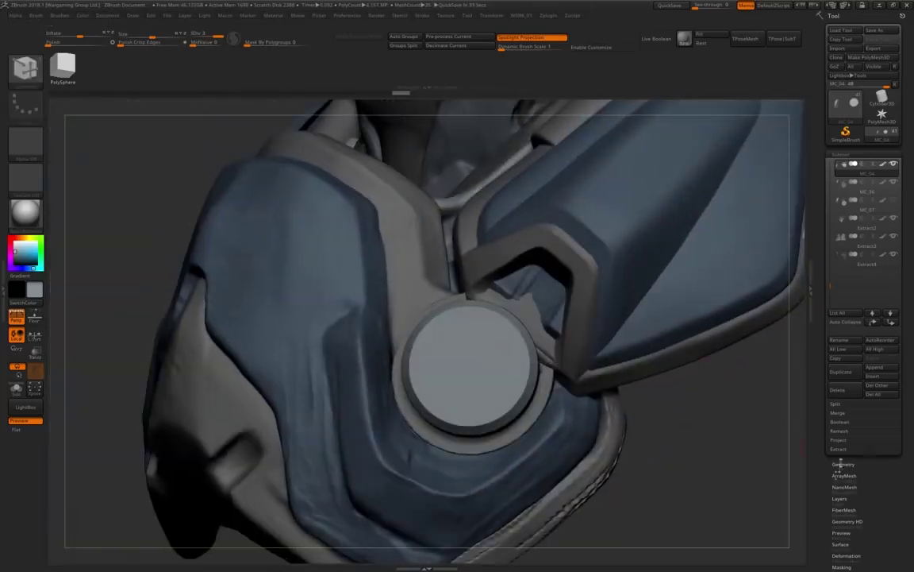
Select the MC_37 disc subtool and switch to the Transpose Move gizmo.
key("space")
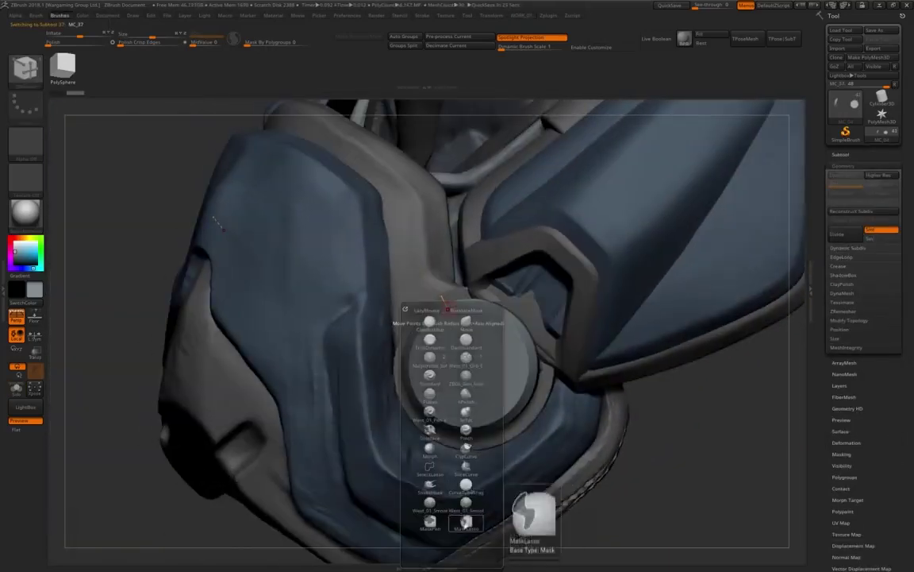
left_click(520, 508)
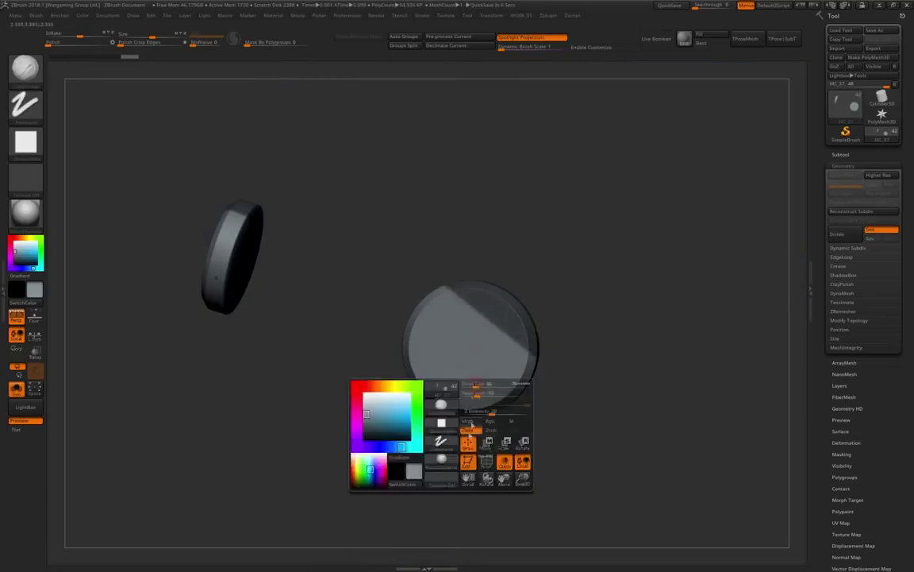
key("w")
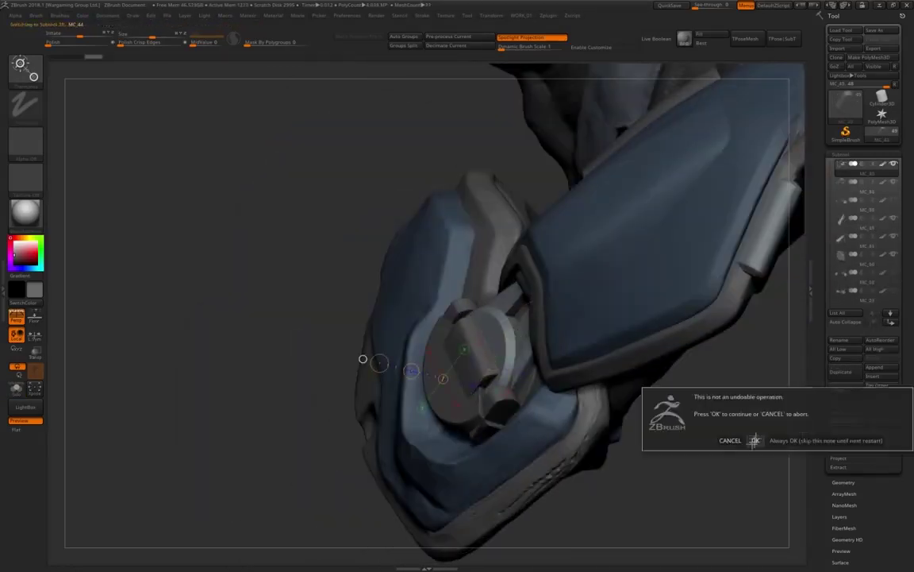
Bring up the quick brush and colour palette after merging the bar pieces.
key("space")
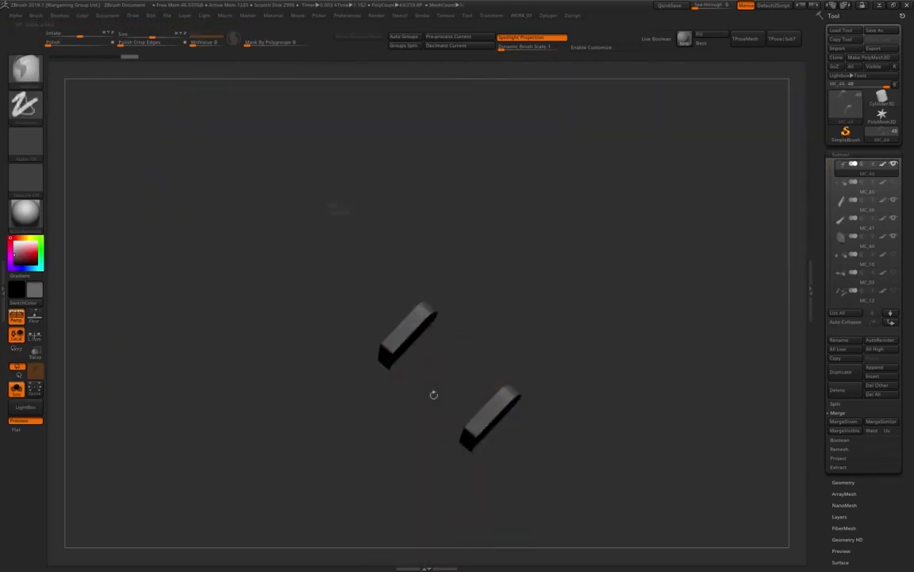
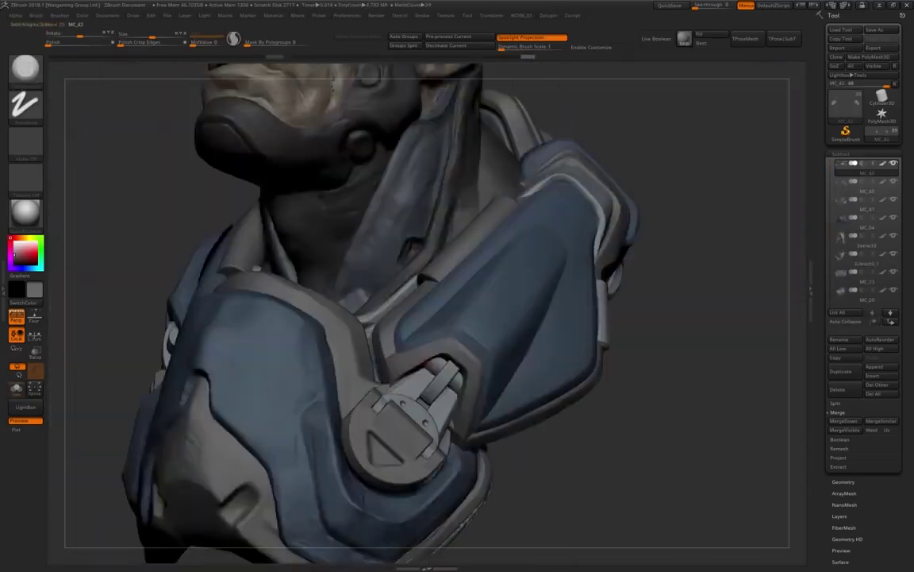
Switch to the Gizmo with W to move the armor piece.
key("w")
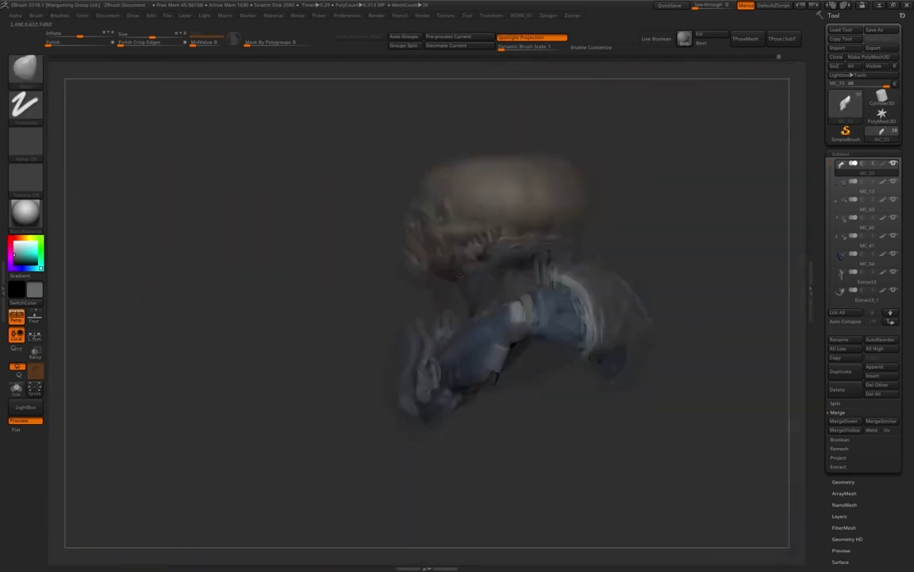
Orbit and zoom in on the upper-arm armor plate and its elbow hinge.
mouse_move(442, 459)
left_mouse_down()
mouse_move(477, 397)
mouse_move(483, 300)
mouse_move(582, 326)
mouse_move(655, 405)
mouse_move(556, 357)
mouse_move(873, 321)
left_mouse_up()
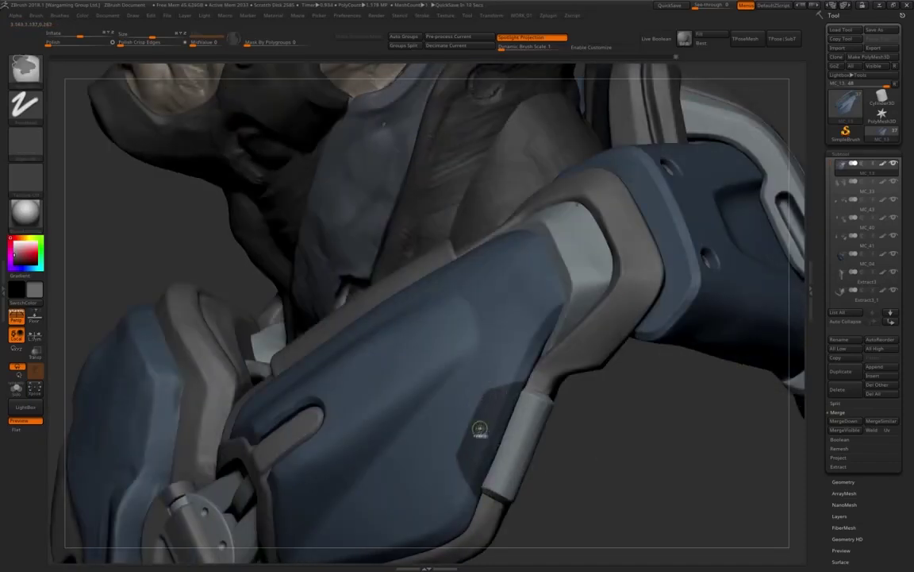
Orbit the bust to inspect the elbow hinge cap and strap bracket with the Gizmo active.
key("space")
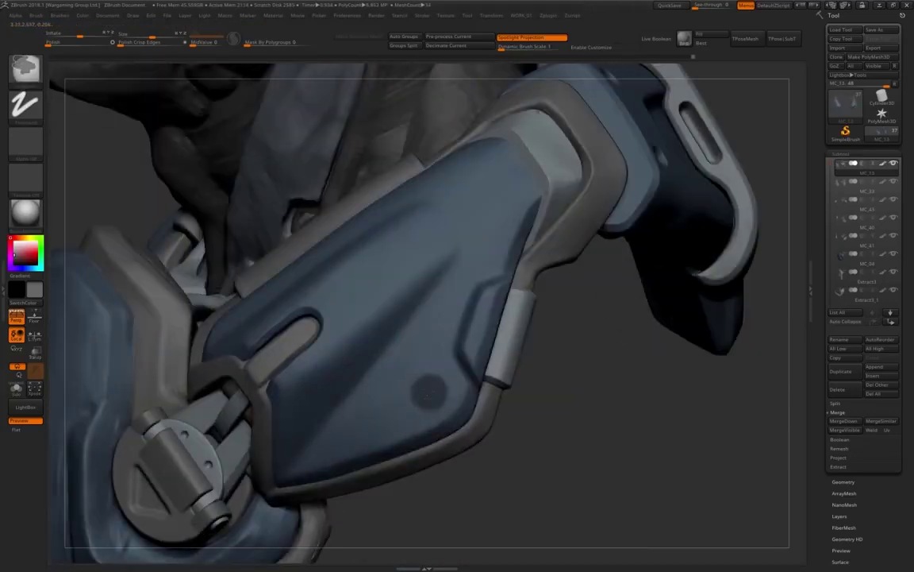
key("w")
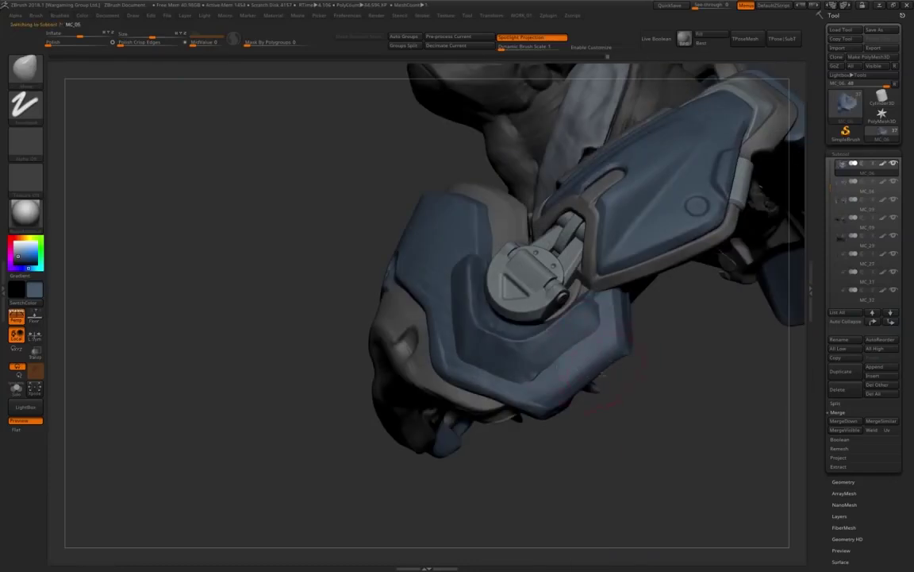
left_click_drag(509, 476, 550, 428)
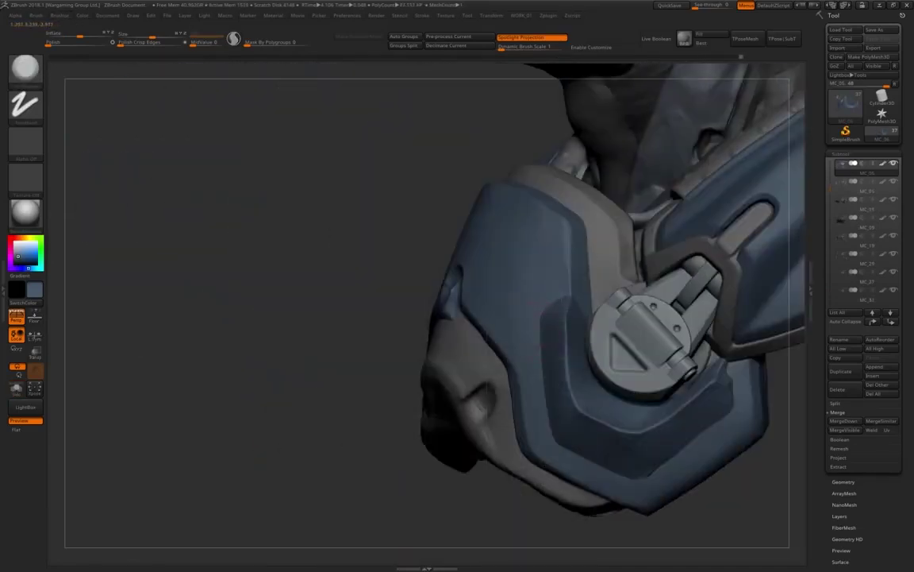
Select the MC_06 armor subtool.
left_click(571, 300, "alt")
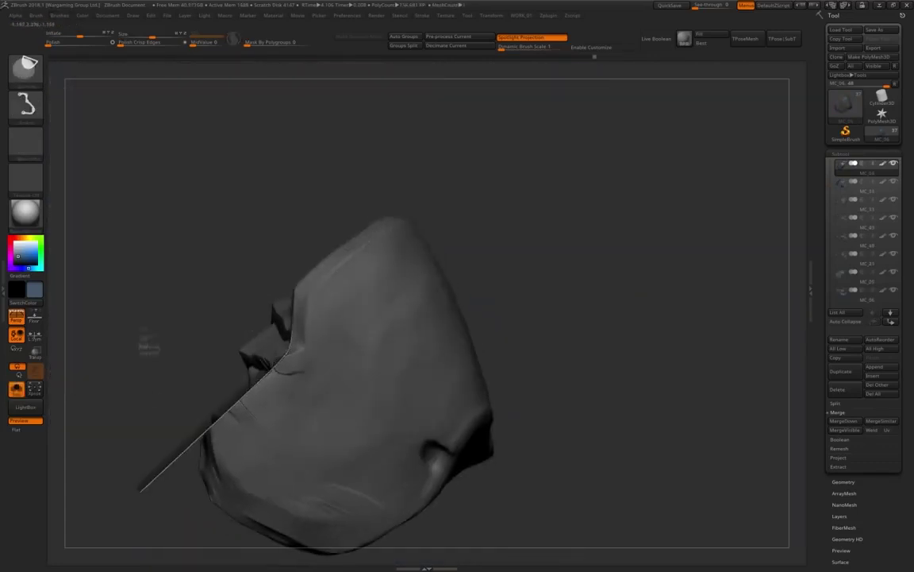
Slice the grey shell along a straight line and orbit to its left side.
left_click_drag(236, 404, 154, 480, "ctrl+shift")
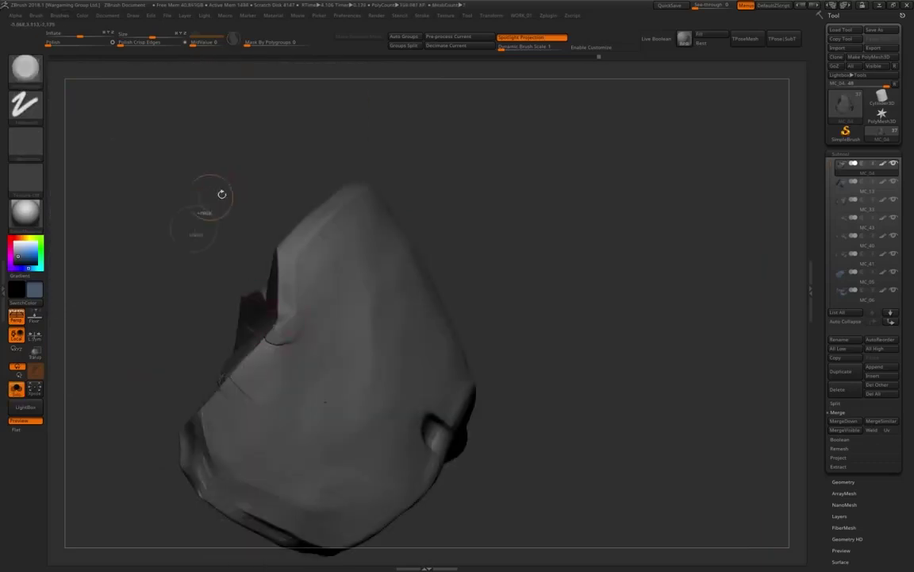
left_click_drag(222, 194, 262, 199)
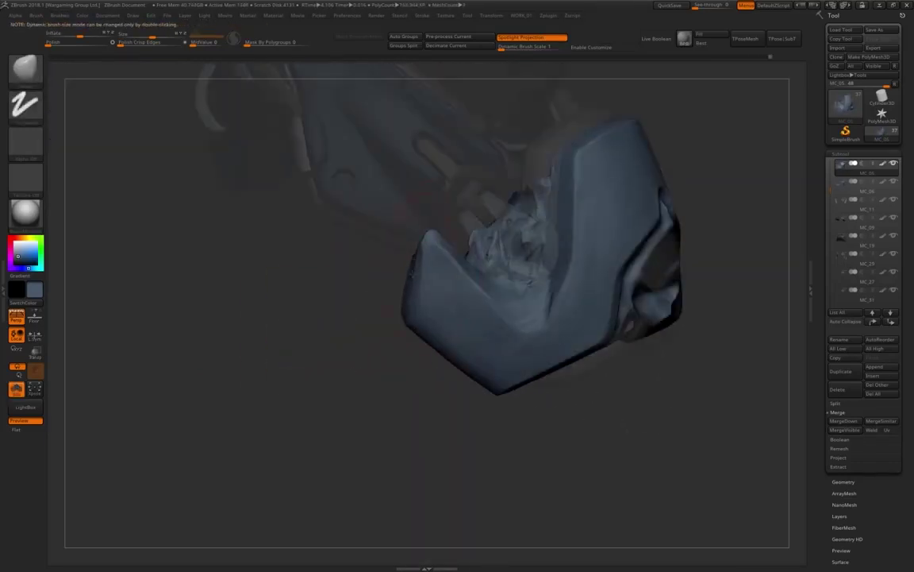
Bring up the brush list with B and select the MC_40 hinge part.
key("b")
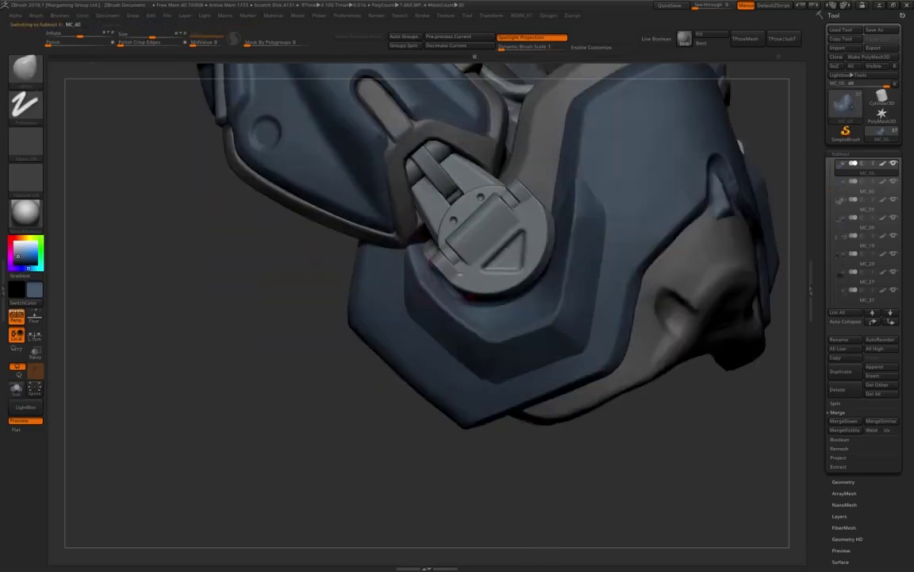
left_click(847, 179)
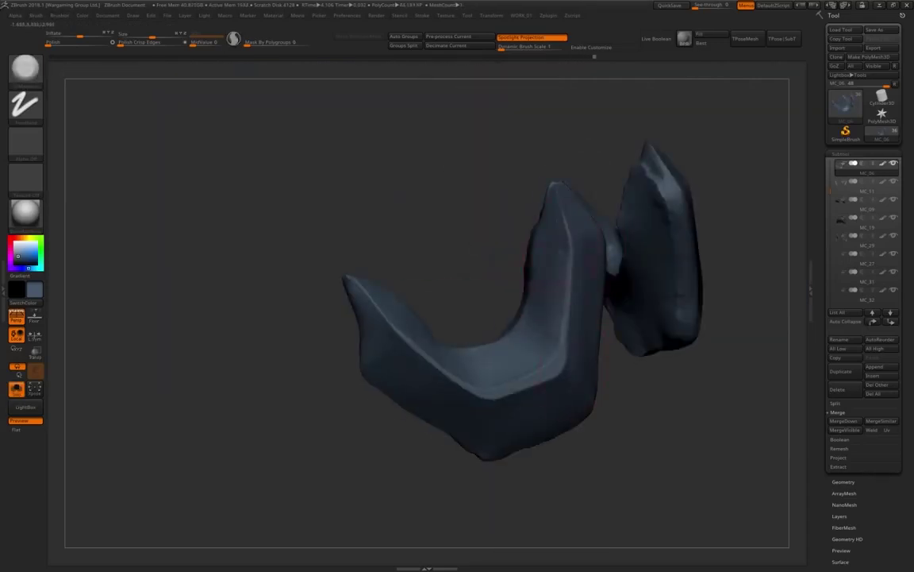
Rotate the jaw-shaped shoulder piece to view its side.
left_click_drag(594, 56, 604, 57)
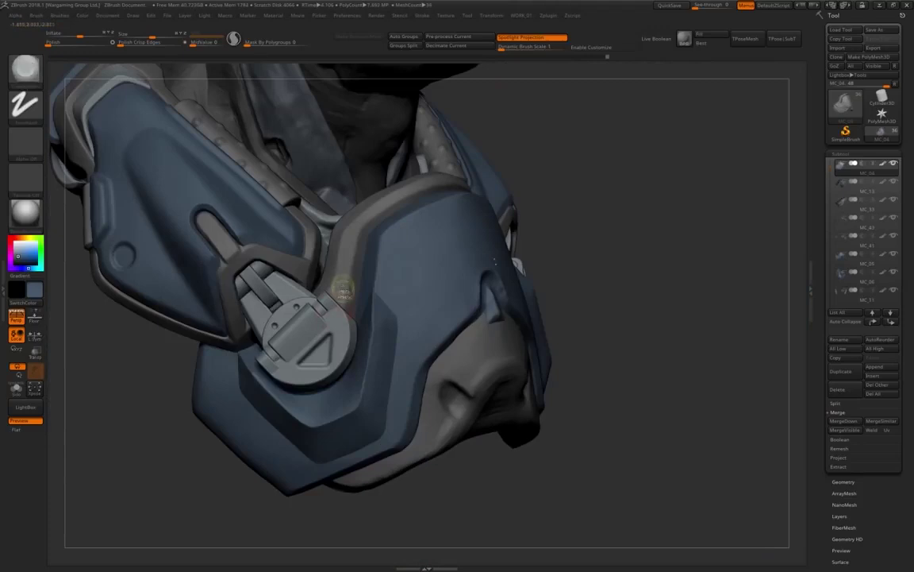
Solo the grey inner plate so all other subtools are hidden.
left_click(343, 293, "ctrl+shift")
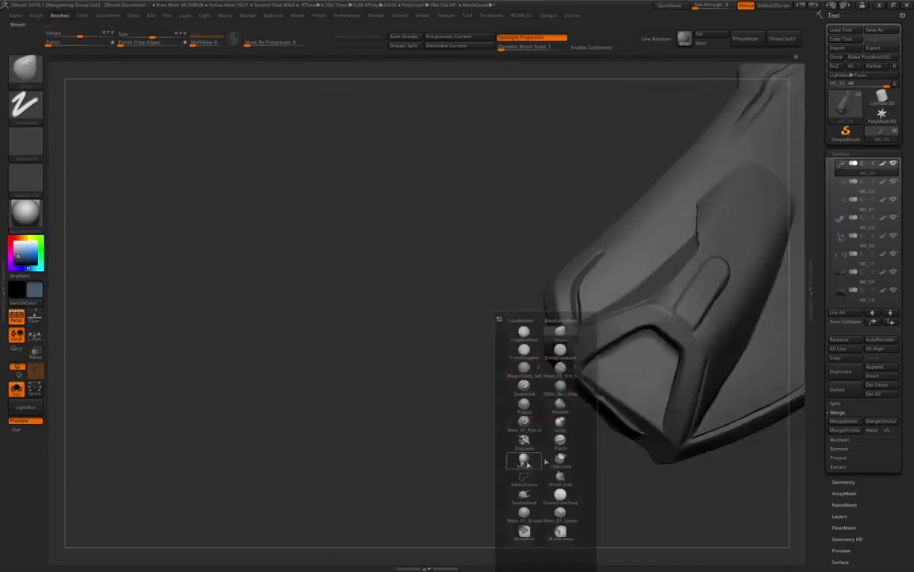
Turn the isolated grey plate to another angle.
left_click_drag(715, 63, 671, 56)
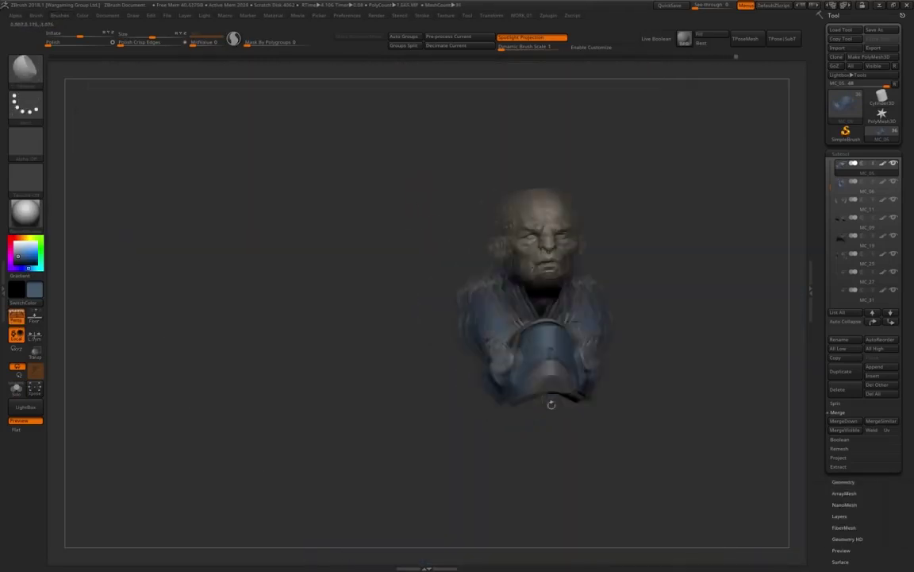
Orbit the bust to a three-quarter side view of the shoulder hinge.
left_click_drag(551, 404, 539, 436)
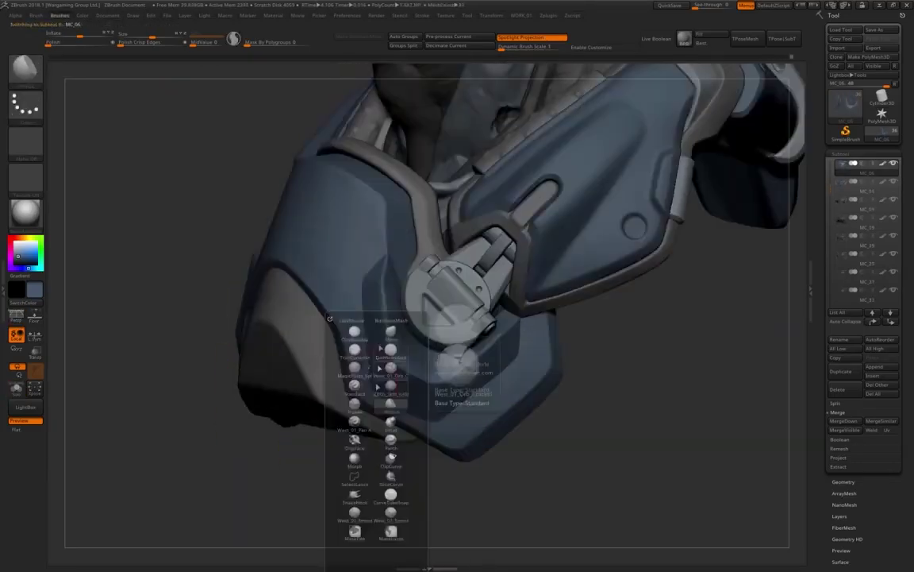
Select the MC_06 plate and draw a Transpose move line on its lower-left round bolt.
left_click(355, 314)
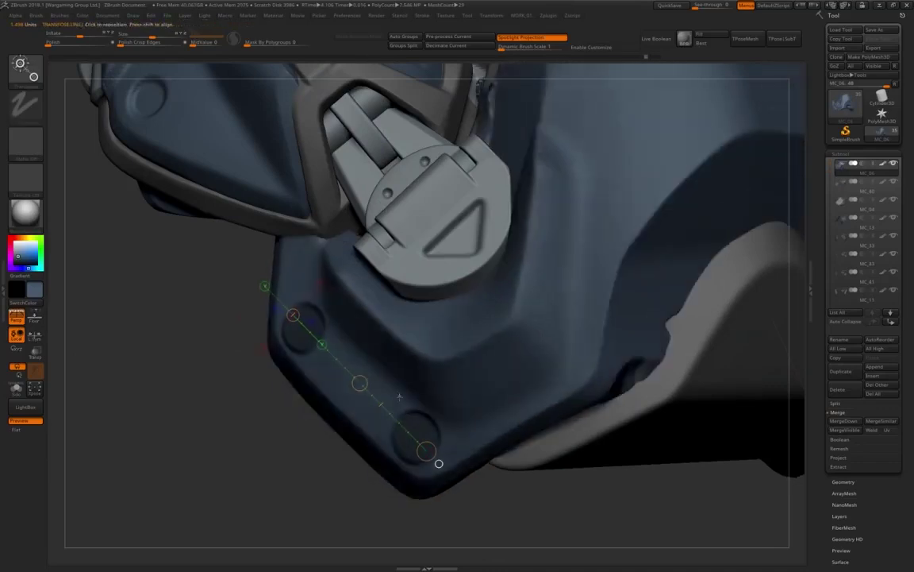
left_click_drag(311, 258, 256, 230)
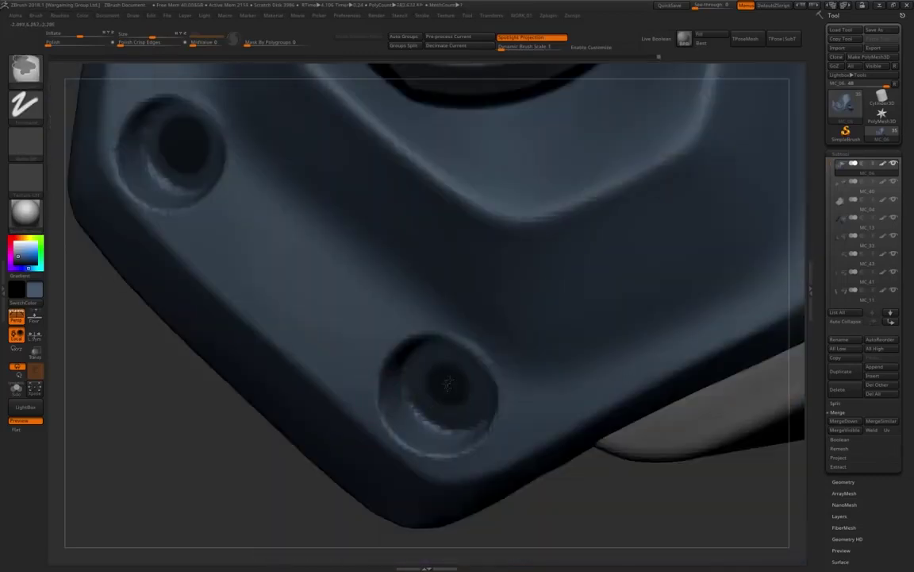
Bring up the brush palette to insert bolt heads into the plate's round holes.
key("space")
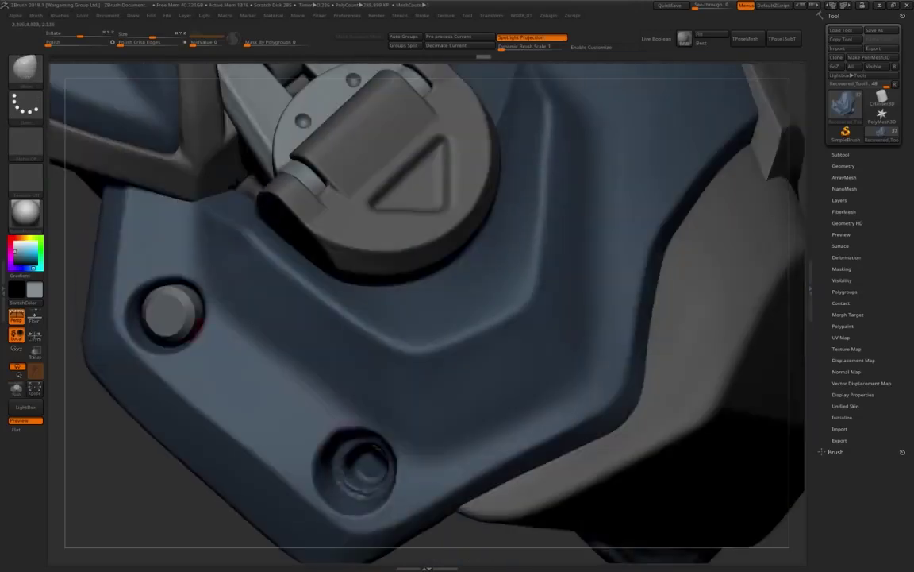
Open Tool > Geometry and set the brush stroke to Dots.
left_click(841, 165)
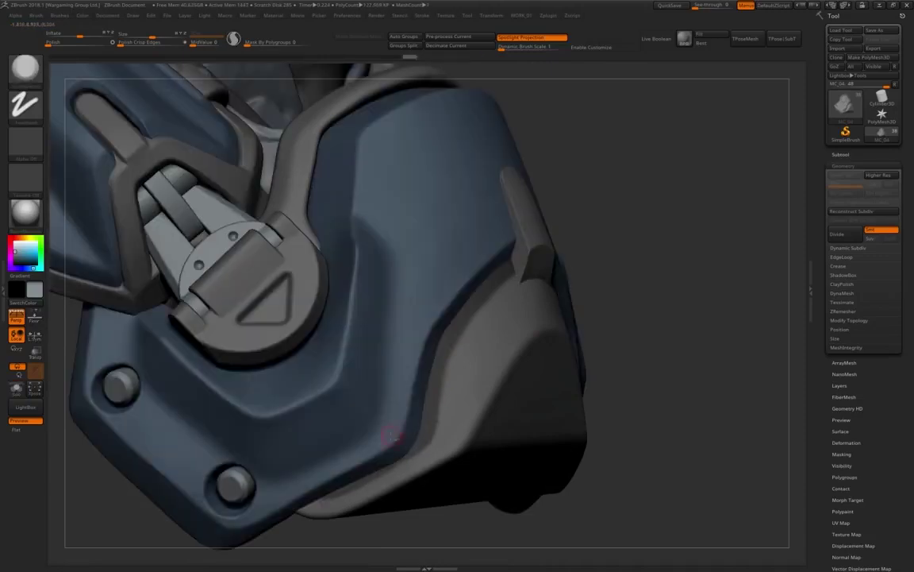
key("space")
left_click(319, 503)
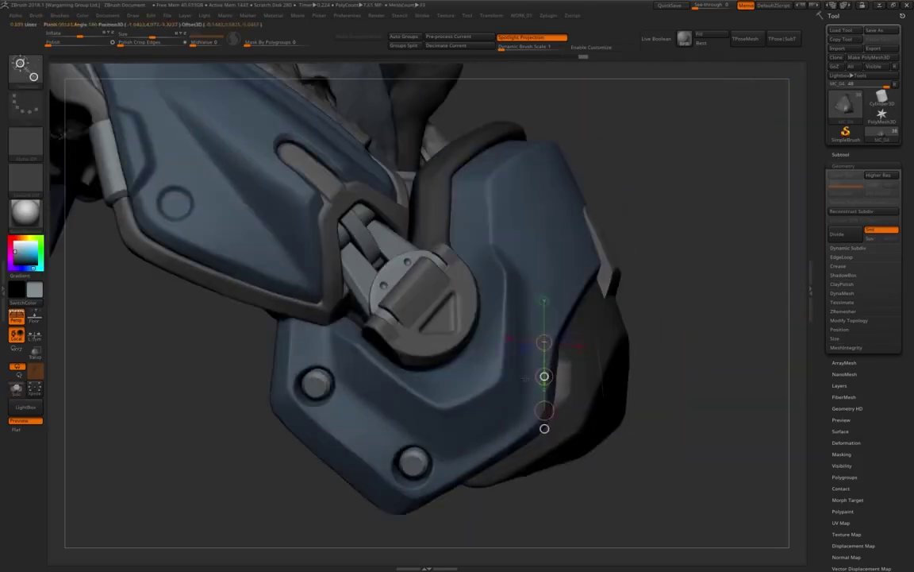
Bring up the quick brush options for inserting small cube tabs along the lower plate edge.
key("space")
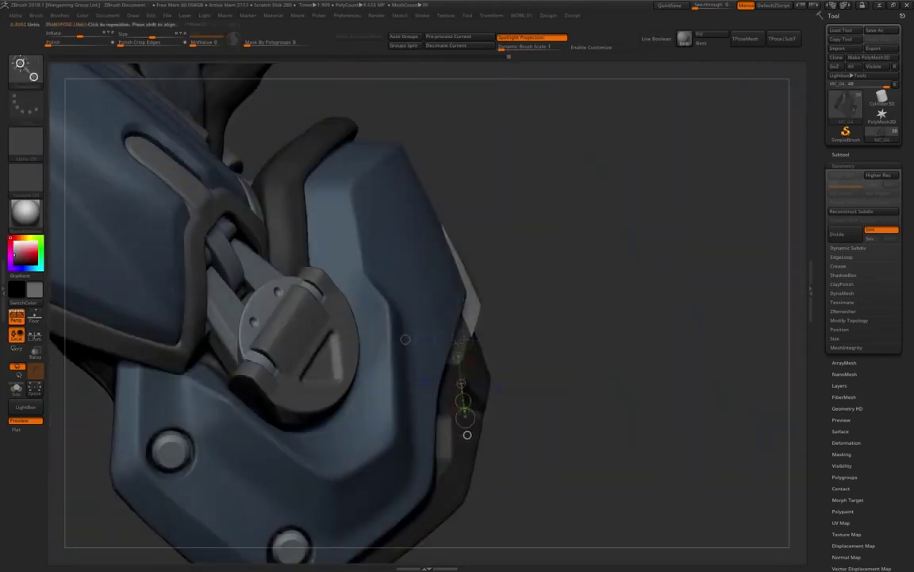
Bring up the quick menu to move the arm plate piece along a Transpose line.
key("space")
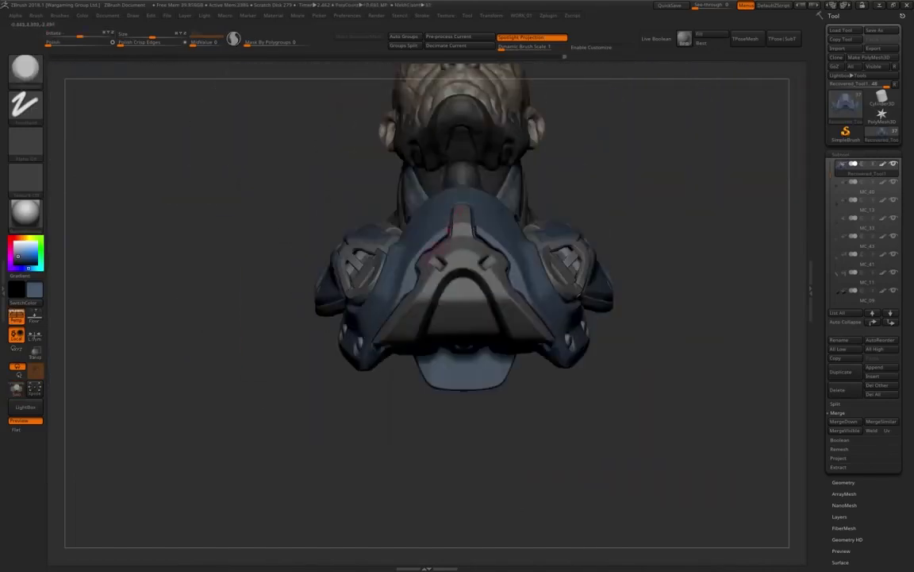
Select the MC_05 back plate, zoom in, and lay a Transpose move line across it.
left_click(414, 281, "alt")
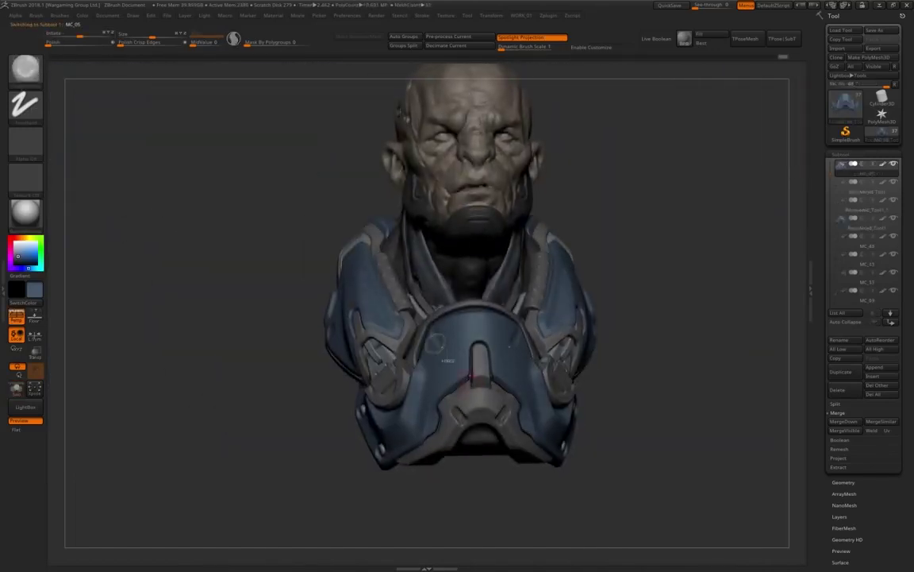
right_click_drag(449, 361, 500, 411)
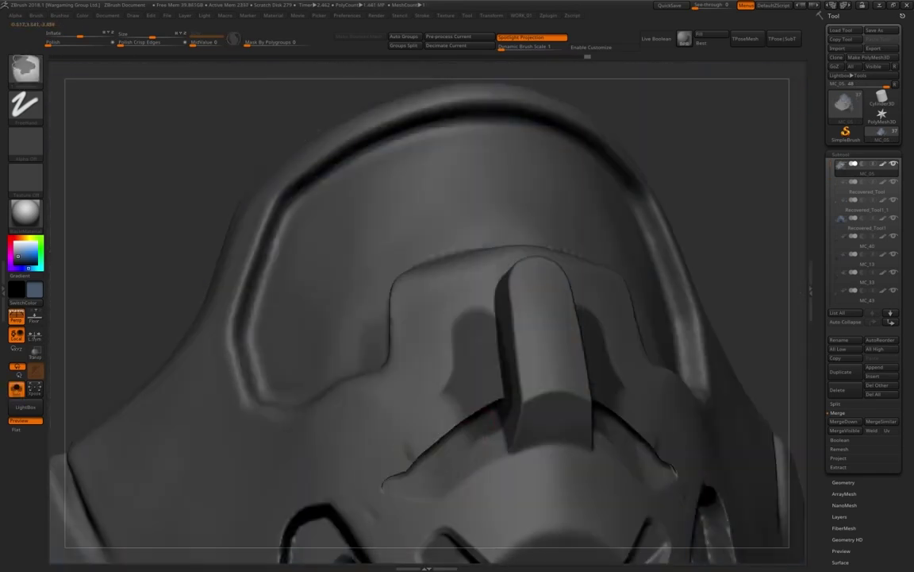
key("w")
left_click_drag(494, 384, 541, 449)
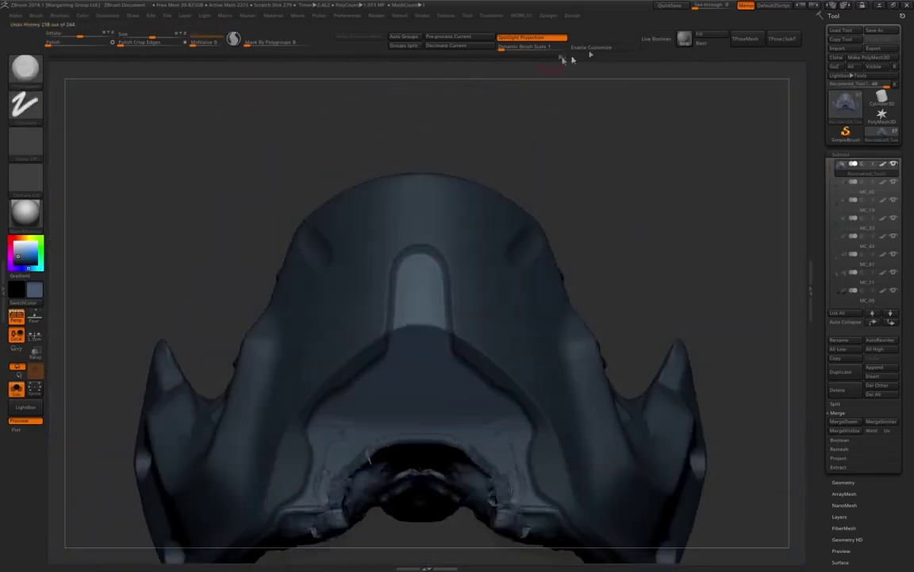
key("space")
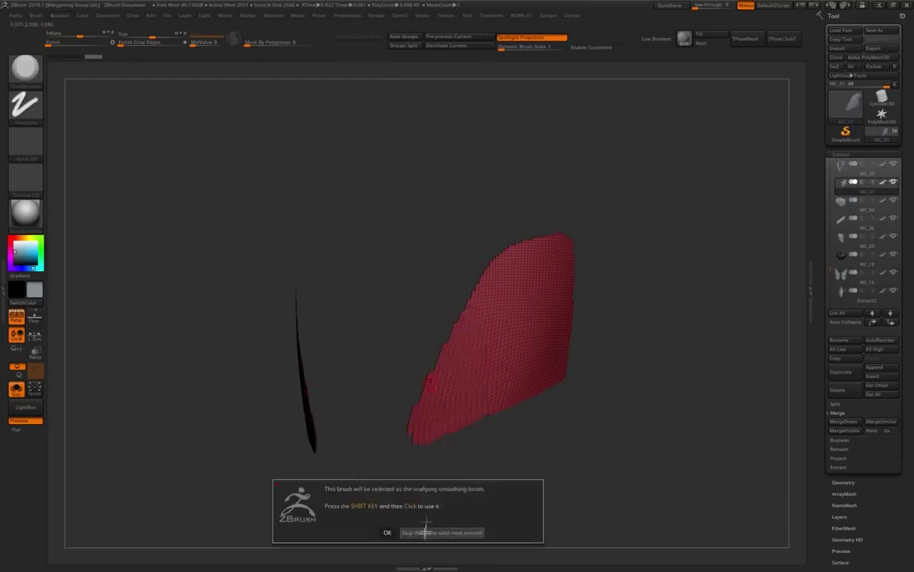
Dismiss the smoothing-brush notice, remesh the plate via the custom DynaMesh controls, then switch to Move.
left_click(426, 530)
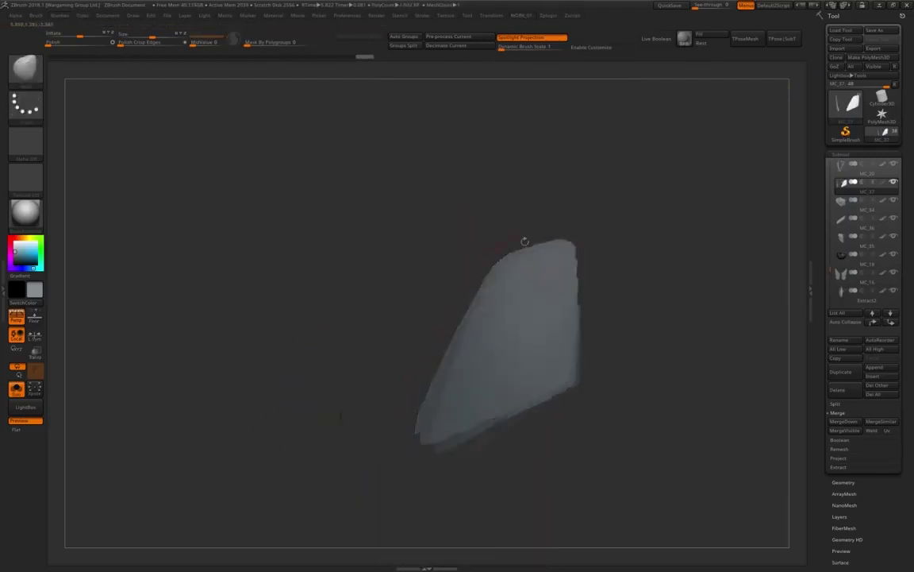
left_click_drag(525, 241, 571, 274)
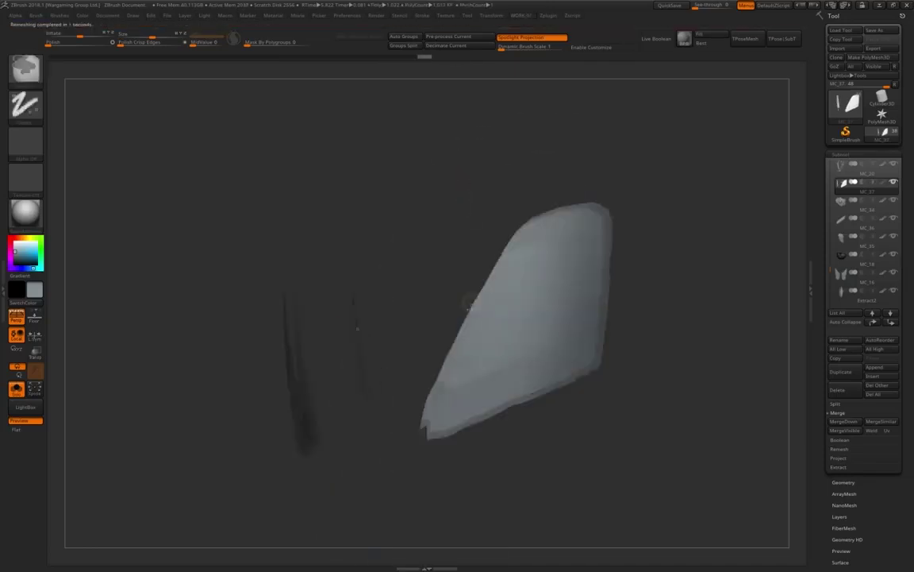
key("space")
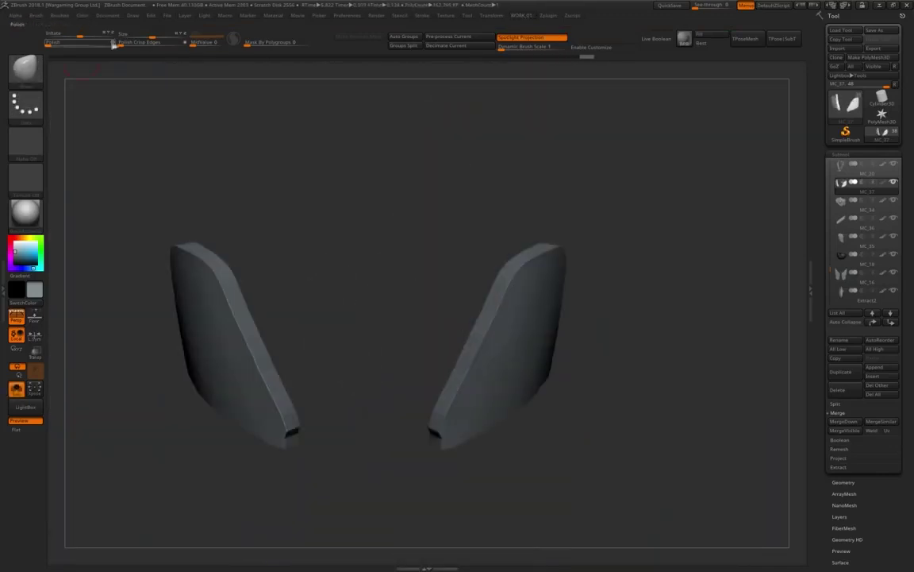
left_click_drag(486, 265, 454, 310)
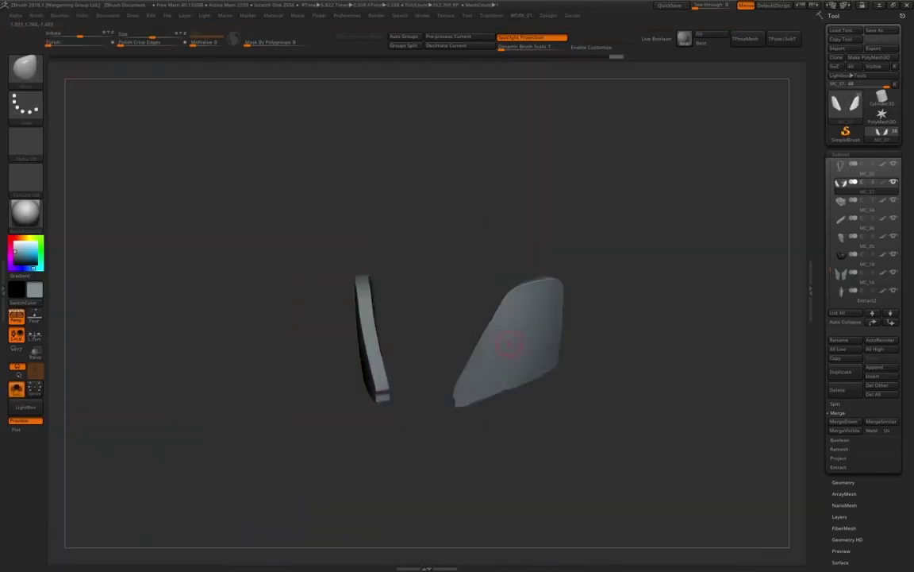
key("w")
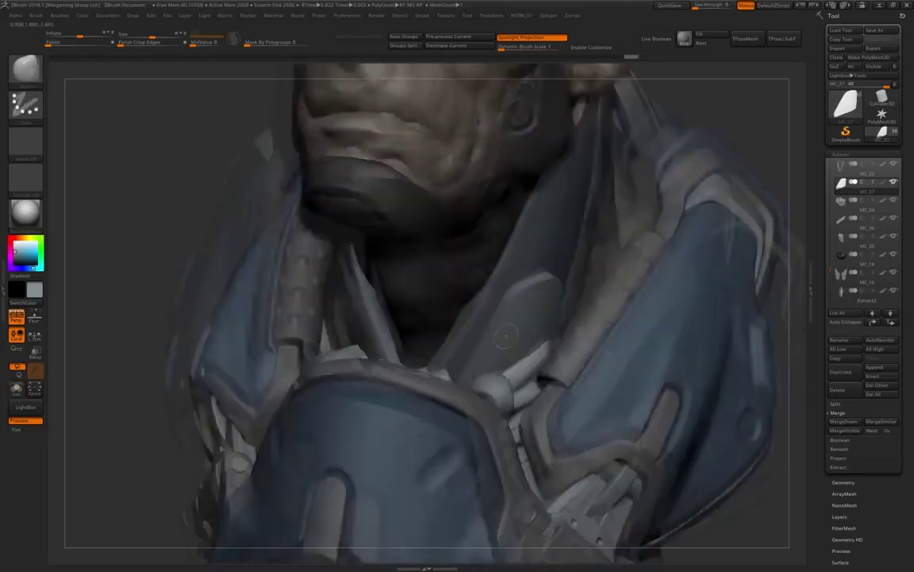
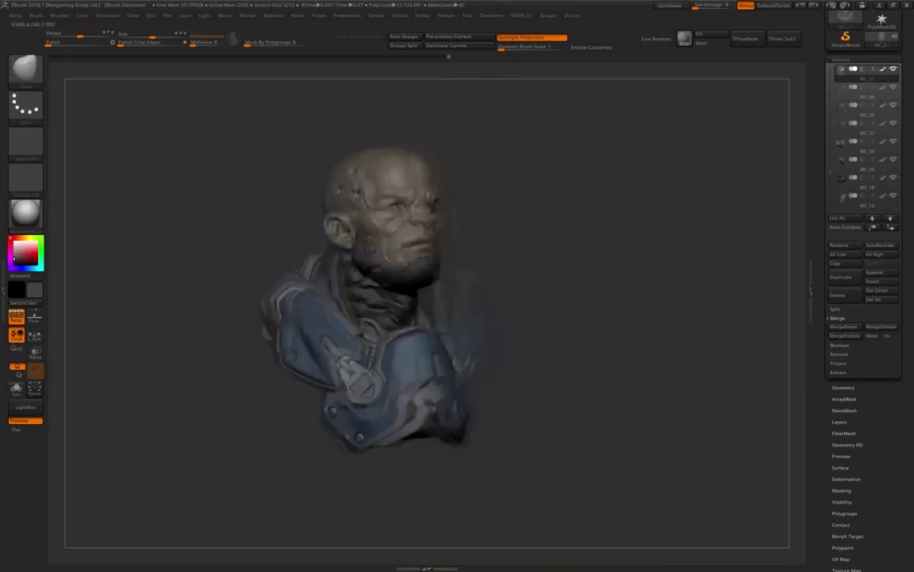
Turn the bust to a left-facing side view of the jaw and neck armour.
left_click_drag(262, 373, 322, 378)
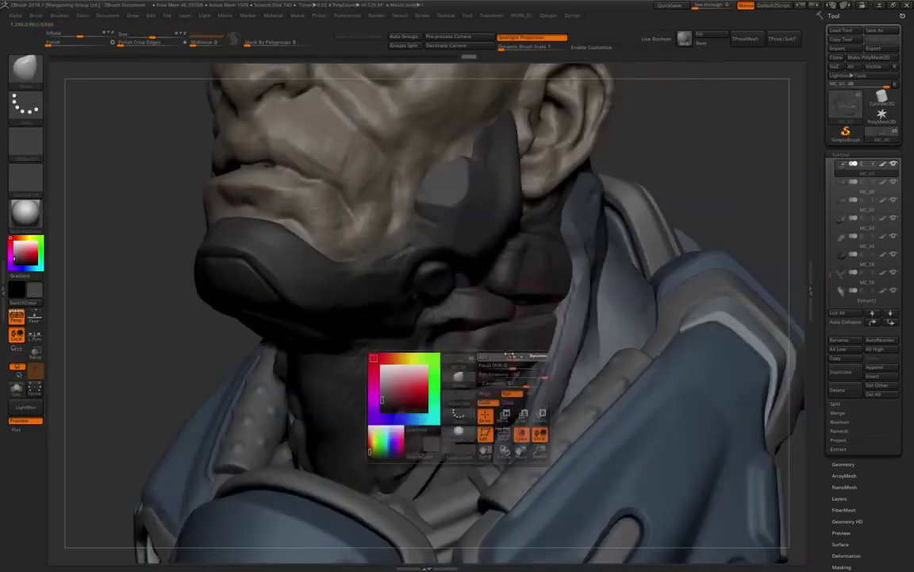
Isolate the selected jaw armour piece in Solo view and orbit around it.
mouse_move(511, 355)
right_mouse_down()
mouse_move(461, 350)
mouse_move(512, 346)
mouse_move(477, 318)
right_mouse_up()
key("w")
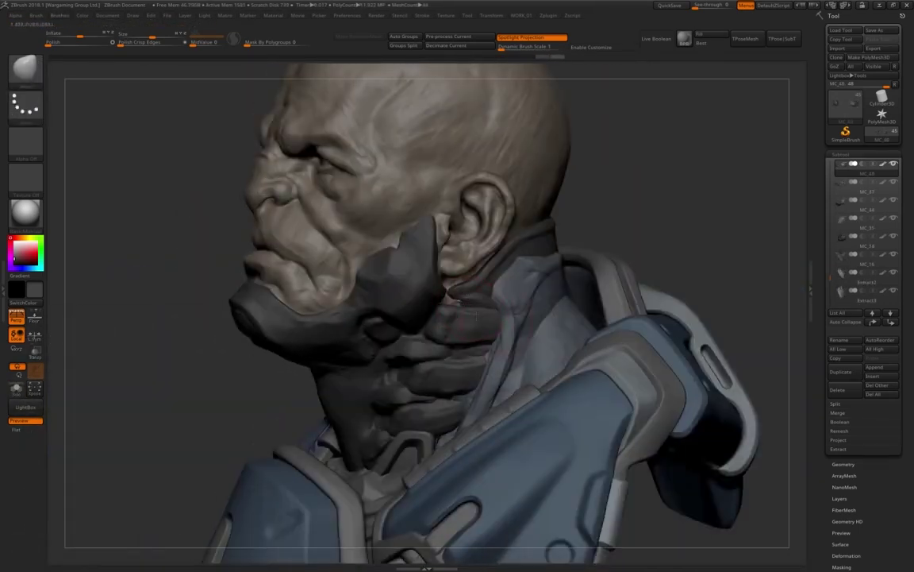
right_click_drag(475, 315, 478, 343)
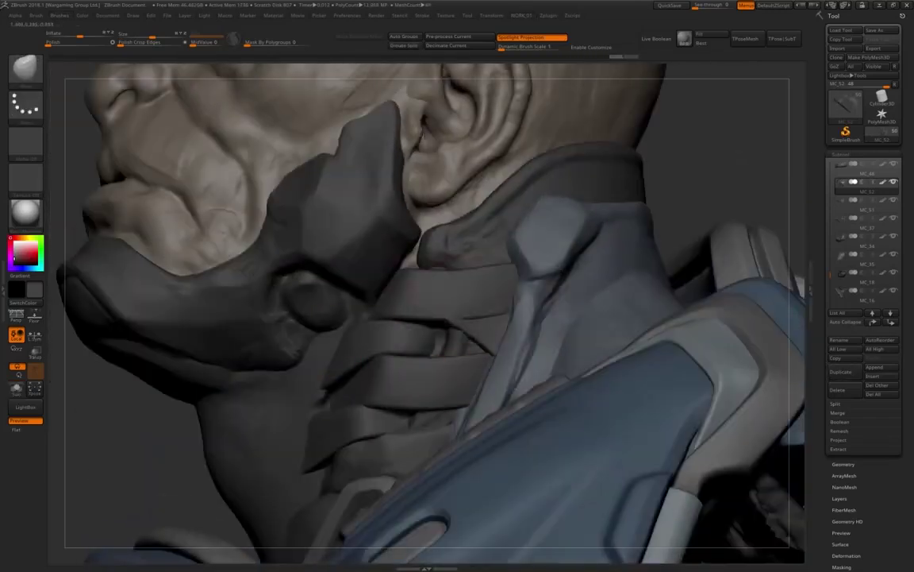
Unhide all subtools so the full bust shows around the neck straps.
key("b")
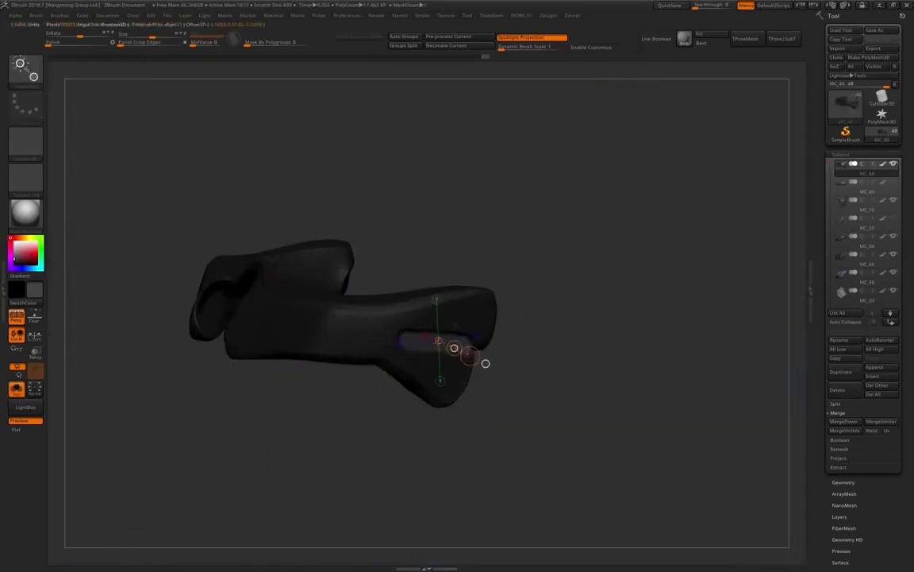
Rotate the selected neck strap piece into a new orientation on the neck.
left_click_drag(486, 362, 480, 341)
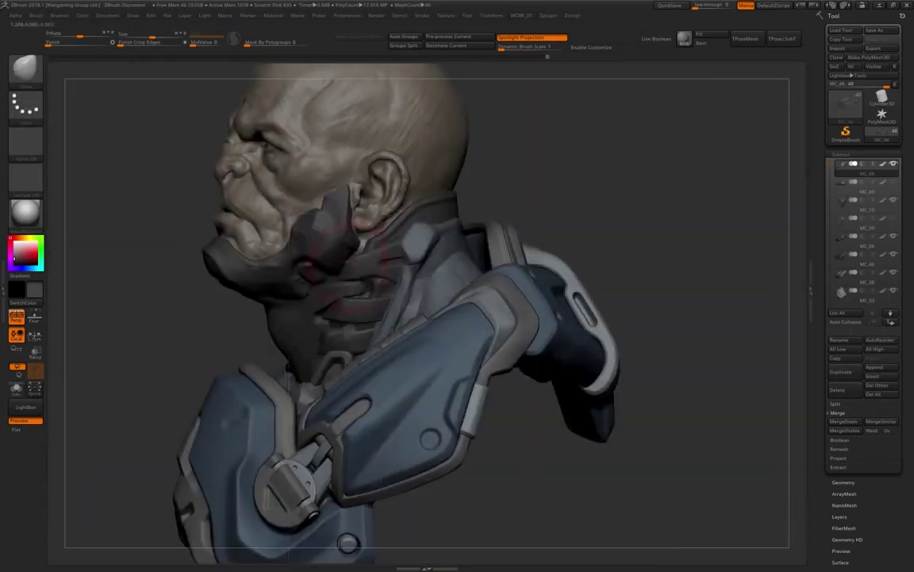
Position the MC_52 strap piece between the neck bands with the gizmo, then resume sculpting.
left_click(339, 242, "alt")
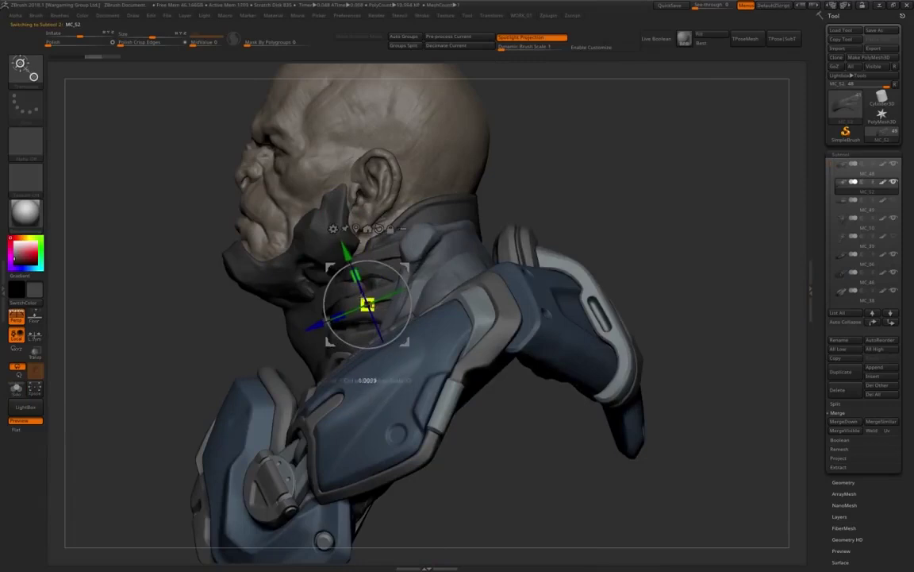
left_click_drag(445, 309, 204, 304, "shift")
key("w")
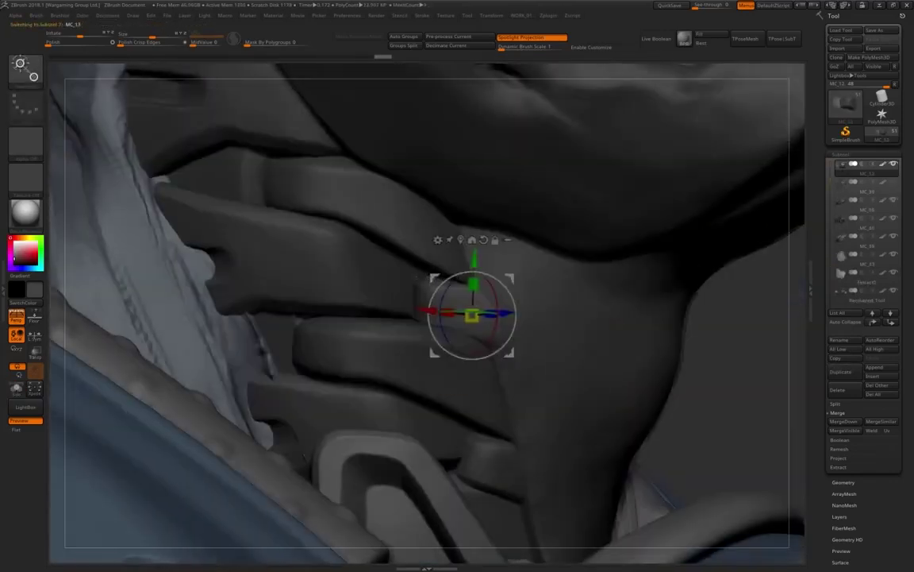
key("q")
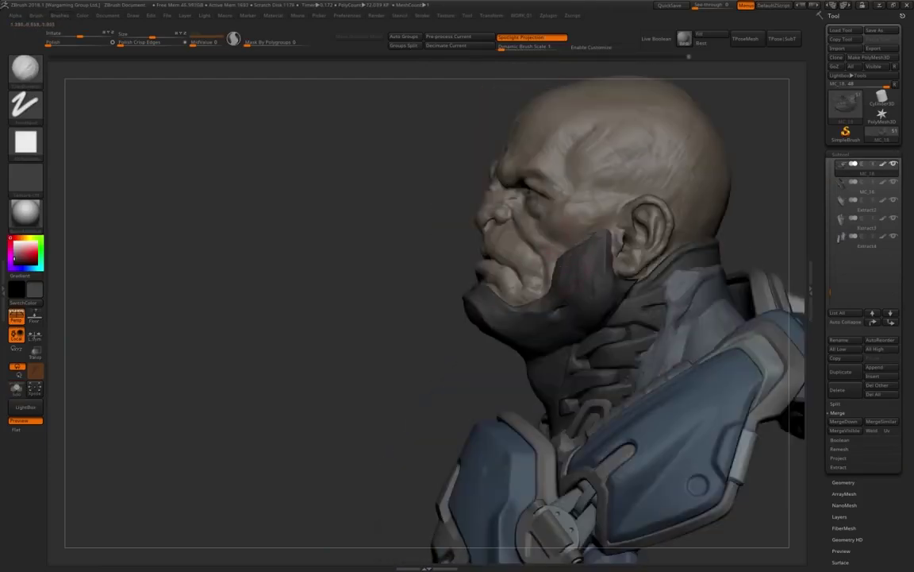
Scrub the undo history back to an earlier state of the jaw piece.
left_click_drag(689, 57, 727, 59)
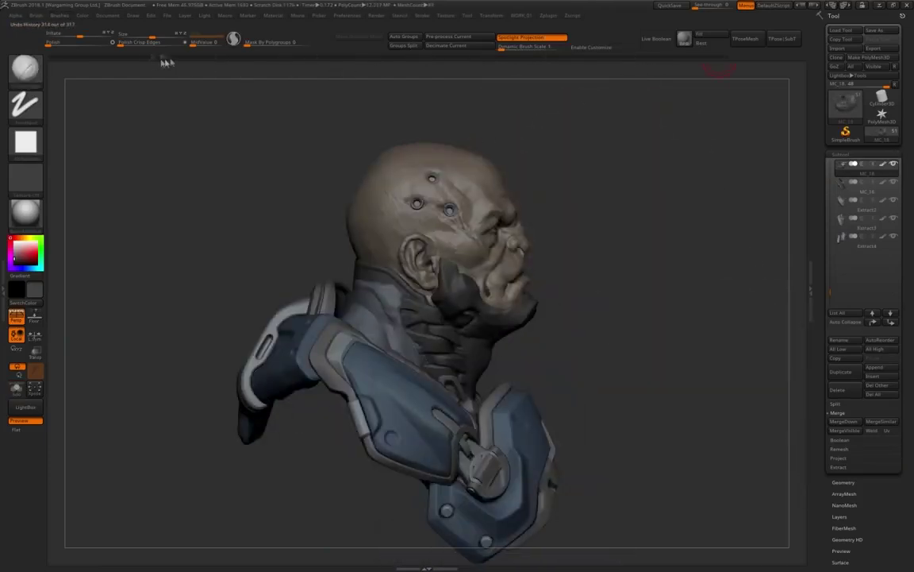
left_click_drag(165, 62, 695, 57)
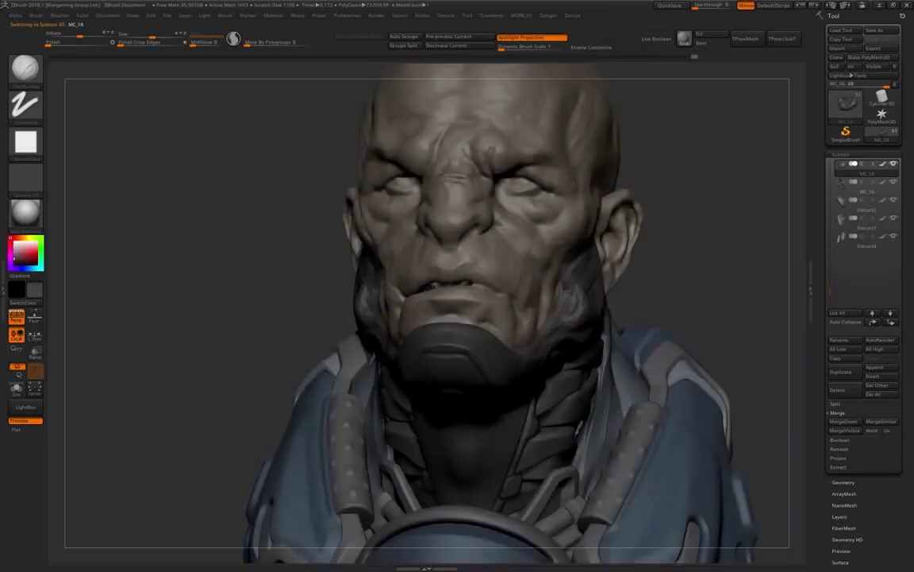
mouse_move(617, 57)
left_mouse_down()
mouse_move(742, 56)
mouse_move(647, 56)
mouse_move(675, 56)
left_mouse_up()
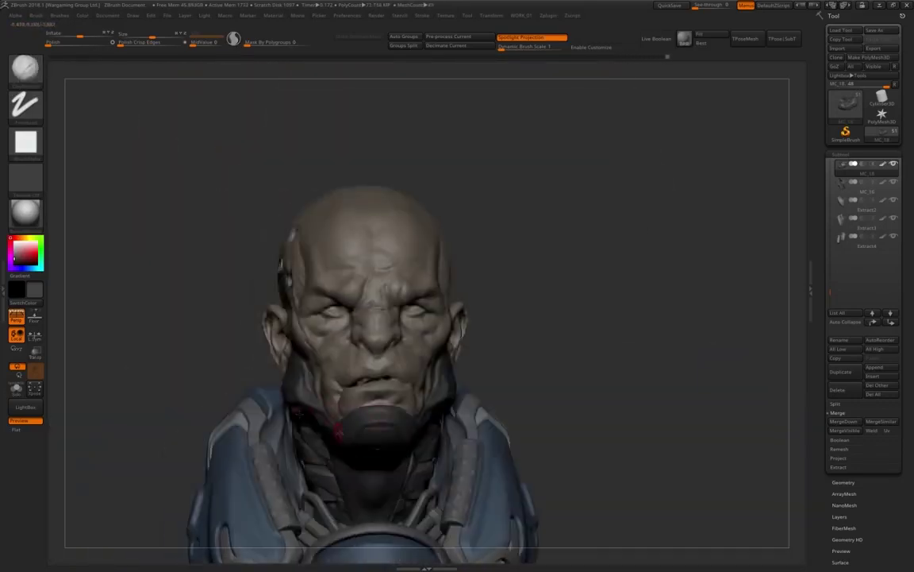
Reshape the jaw guard with a Curve brush stroke across the jaw piece.
key("b")
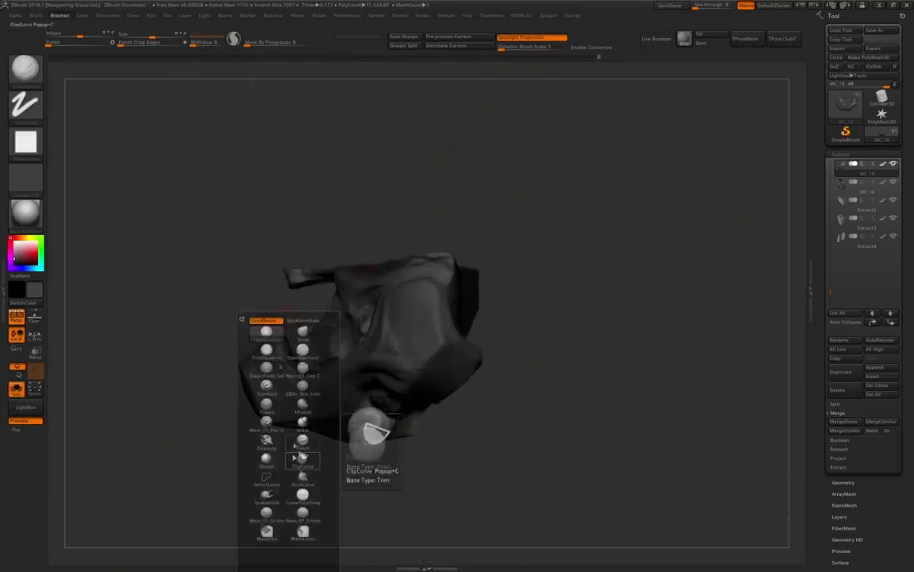
left_click(373, 428)
left_click_drag(493, 242, 381, 294)
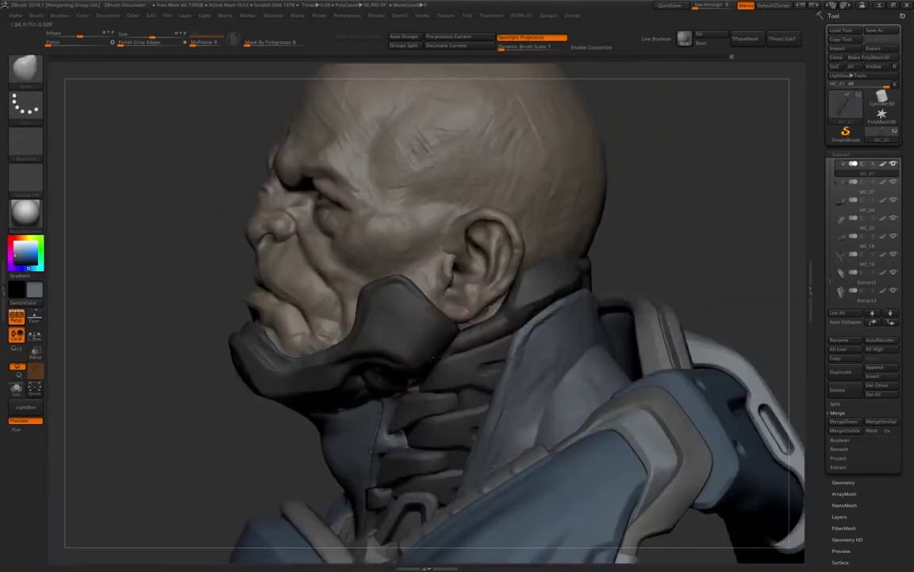
Bring up the brush palette while isolating the jaw guard piece.
key("b")
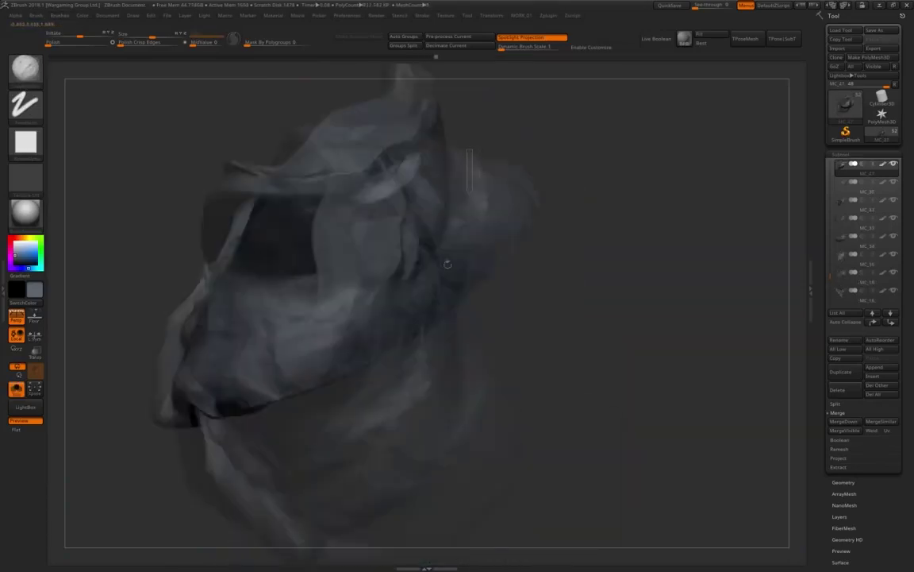
key("b")
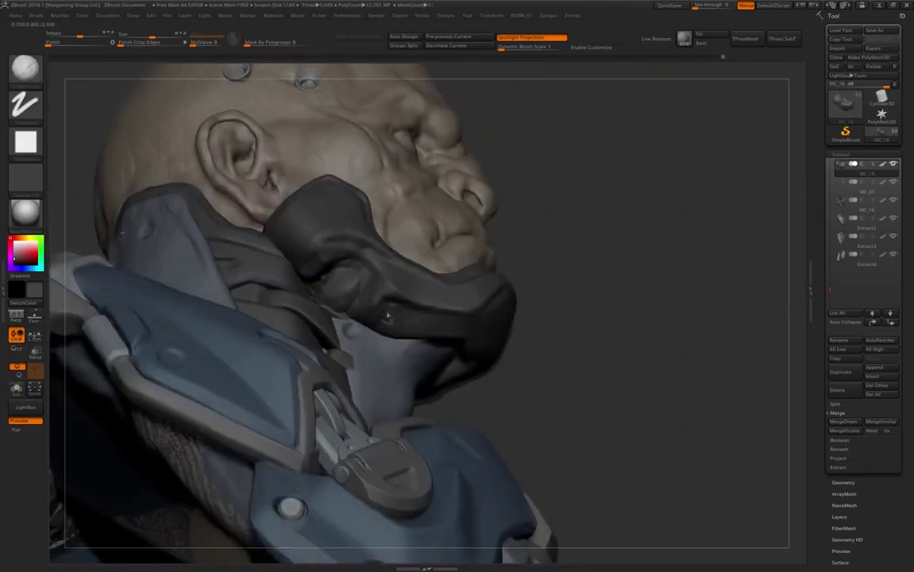
Smooth and polish the jaw guard so it wraps cleanly under the chin and cheek.
key("space")
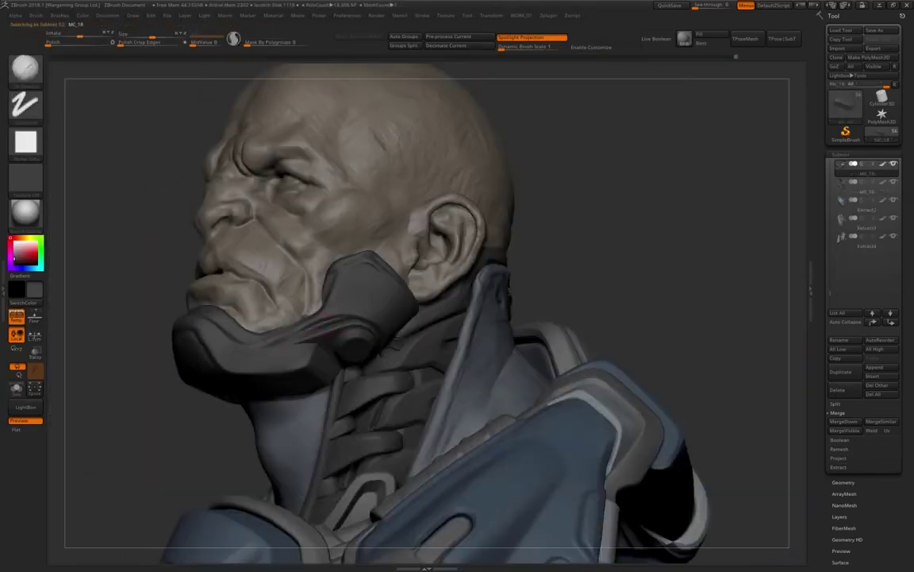
Rotate to the jaw and make MC_18 the active subtool for close-up work.
key("b")
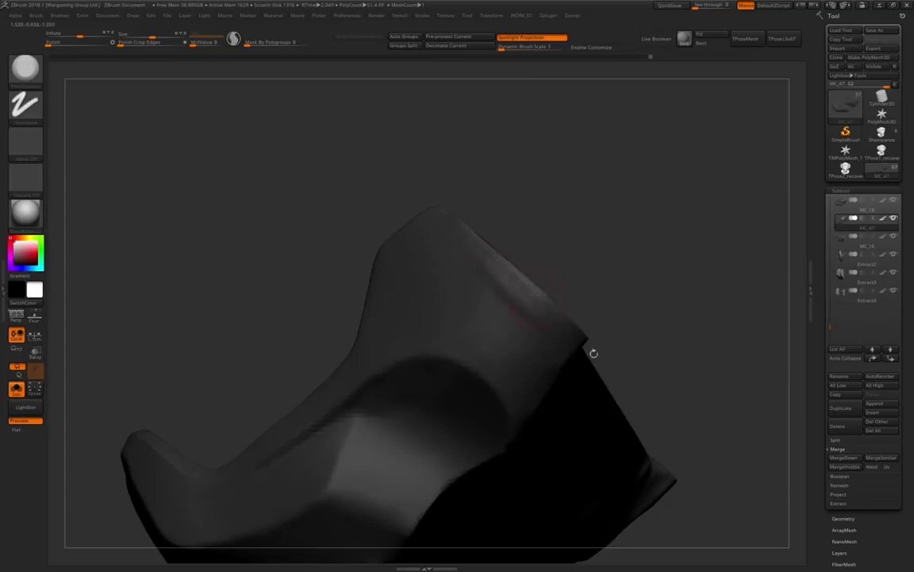
mouse_move(593, 352)
left_mouse_down()
mouse_move(610, 381)
mouse_move(635, 397)
mouse_move(445, 235)
mouse_move(490, 204)
left_mouse_up()
left_click(454, 206, "alt")
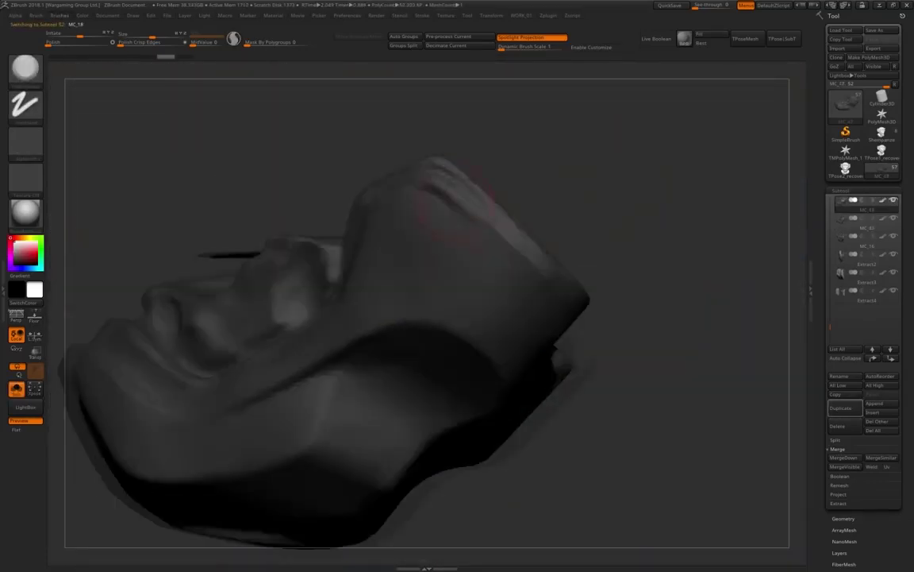
key("space")
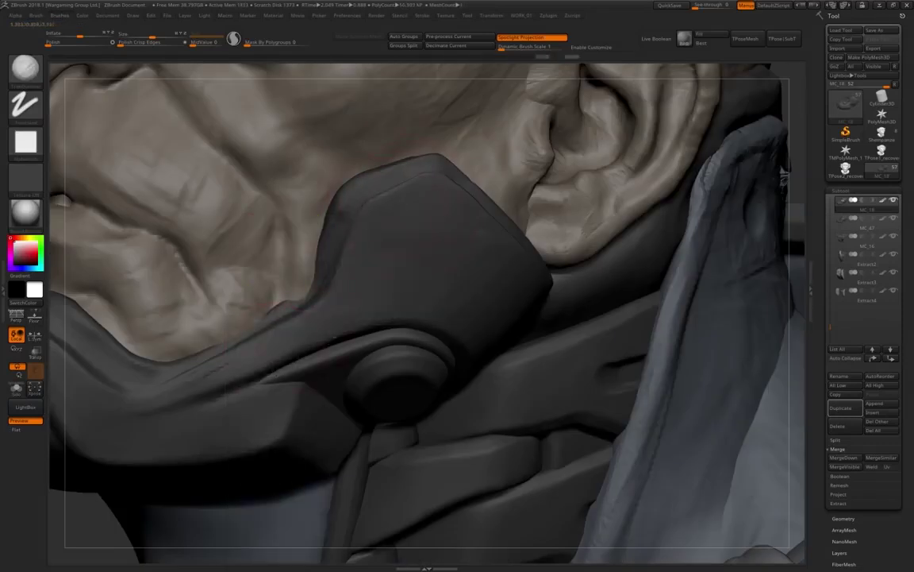
Orbit and zoom in close on the jaw guard, neck and blue shoulder armour.
left_click_drag(783, 173, 476, 253)
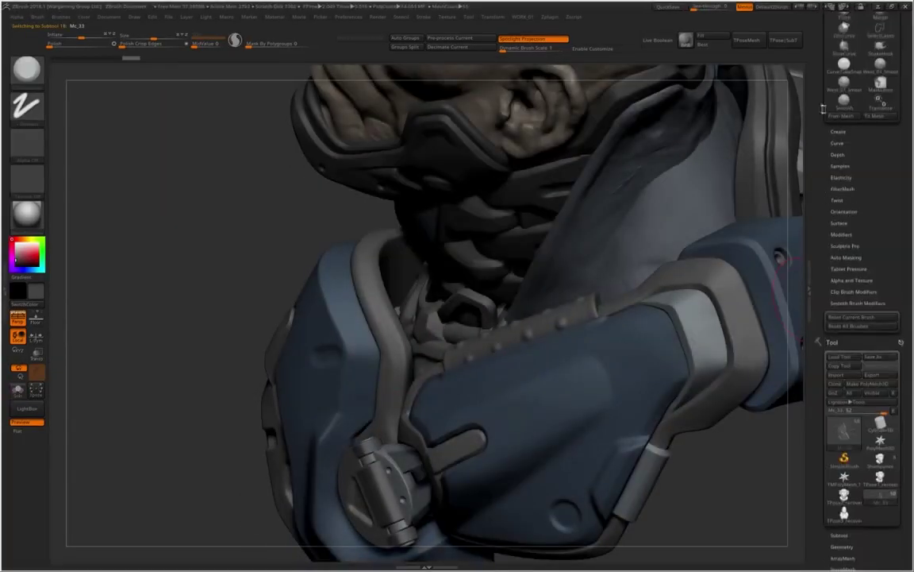
Make the Mc_07 folded collar piece the active subtool.
left_click(853, 296)
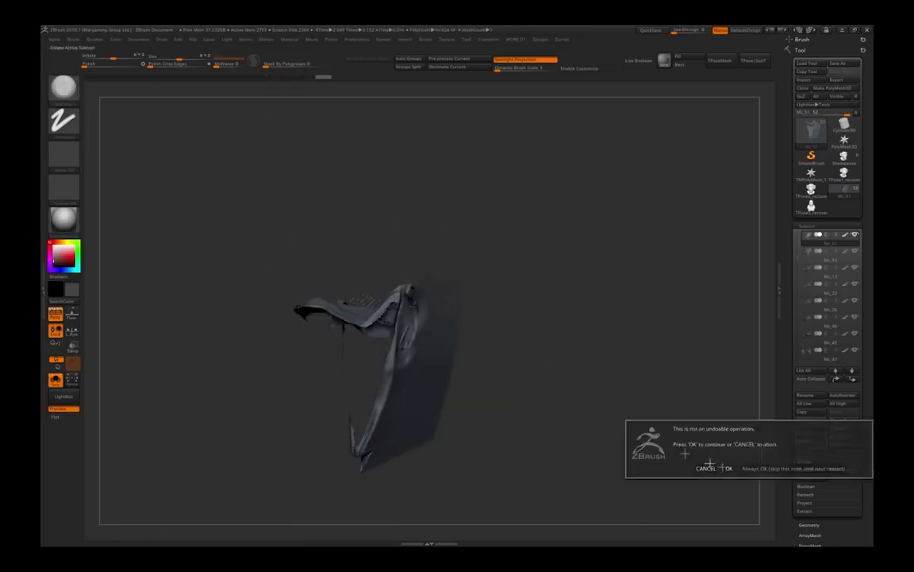
Confirm the non-undoable deletion warning and bring up the quick brush and colour popup.
left_click(724, 468)
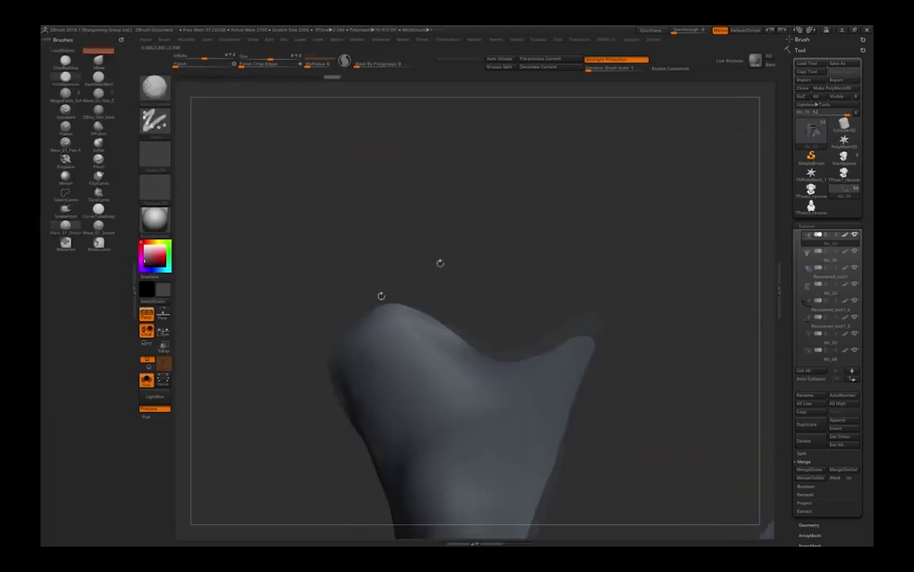
key("space")
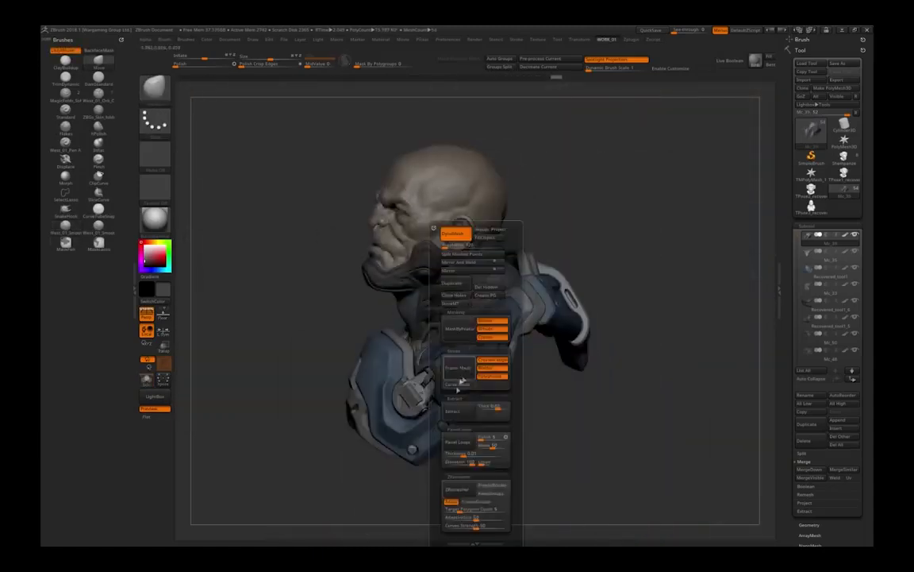
Dismiss the quick-access popup so the armoured bust is unobstructed.
left_click(387, 423)
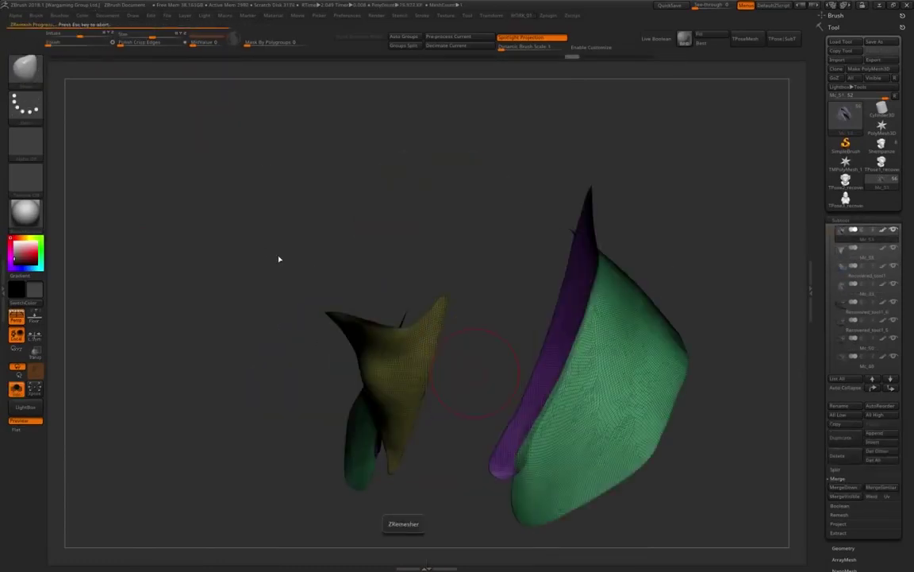
Remesh the neck cloth subtool with ZRemesher and inspect the new topology close up.
key("space")
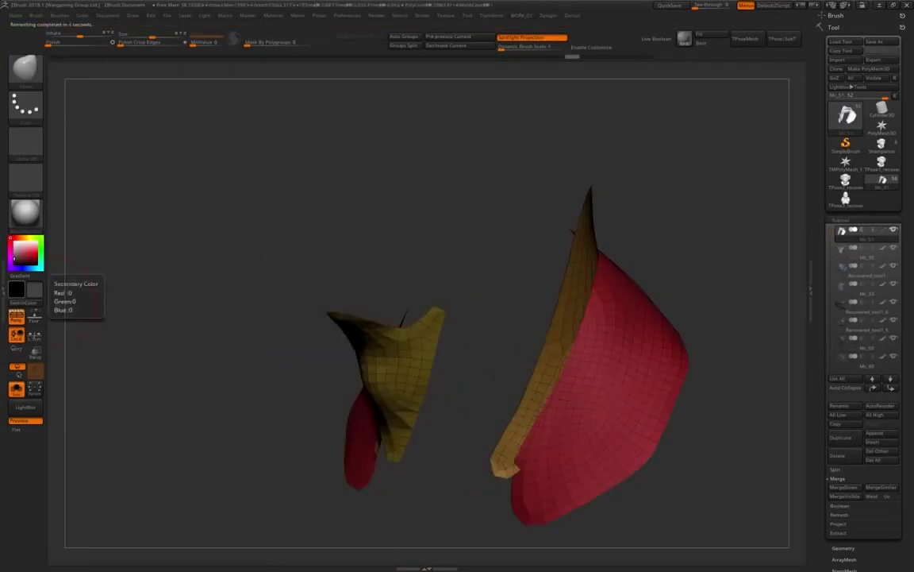
left_click_drag(91, 286, 397, 231)
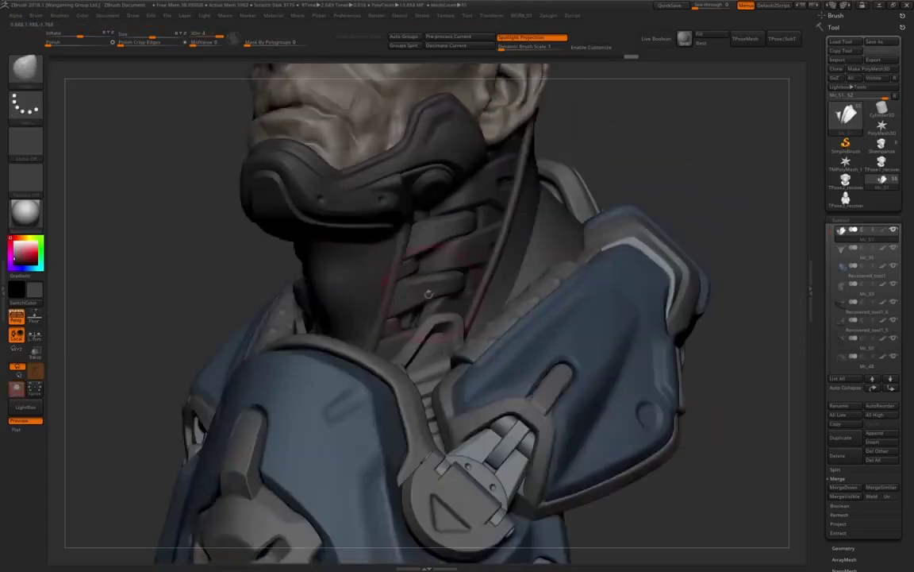
right_click_drag(428, 294, 410, 149)
Pull back over the chest, then zoom in on the remeshed neck cloth pieces.
right_click_drag(321, 313, 342, 302)
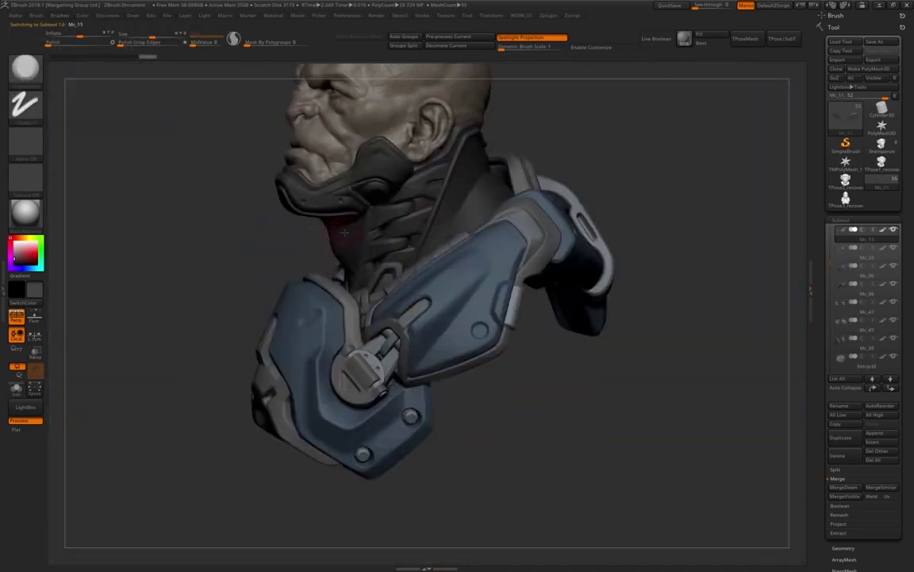
right_click_drag(342, 301, 350, 326)
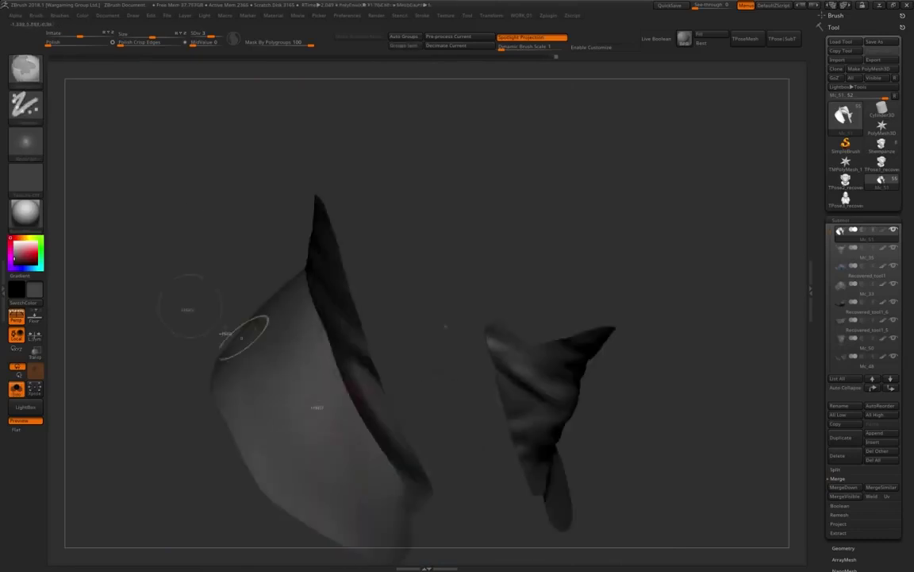
Orbit around the two isolated neck cloth pieces to check their smoothed folds.
left_click_drag(262, 253, 250, 255)
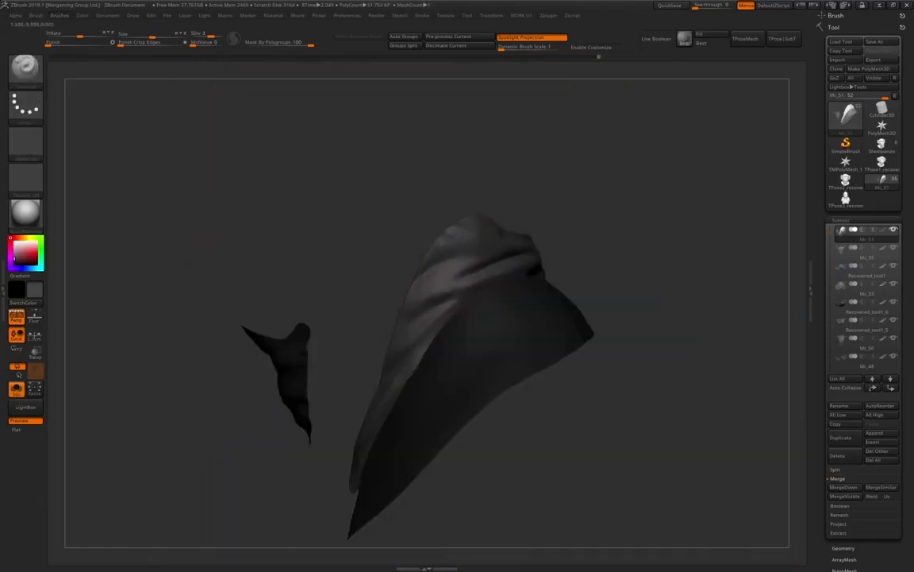
Show the full bust again and pick a new sculpting brush for the neck and jaw.
key("f")
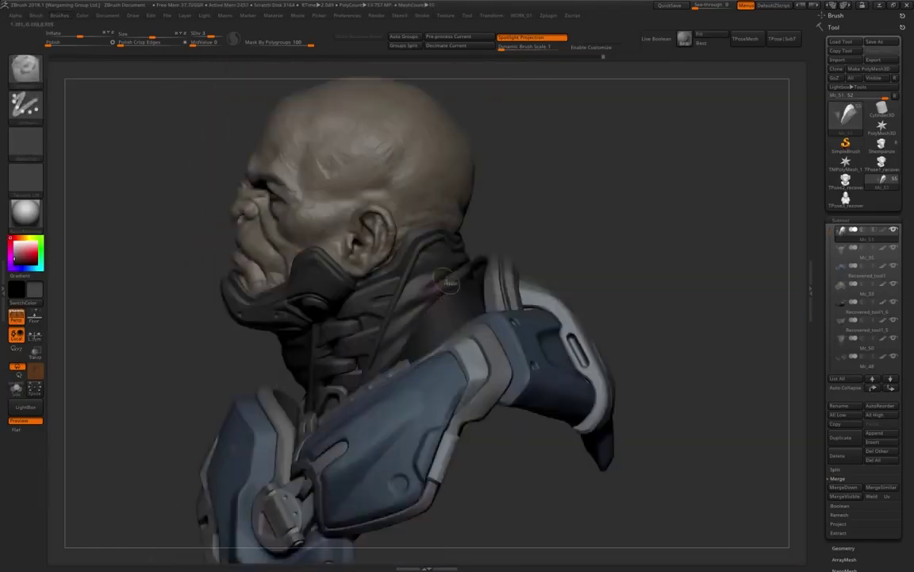
key("b")
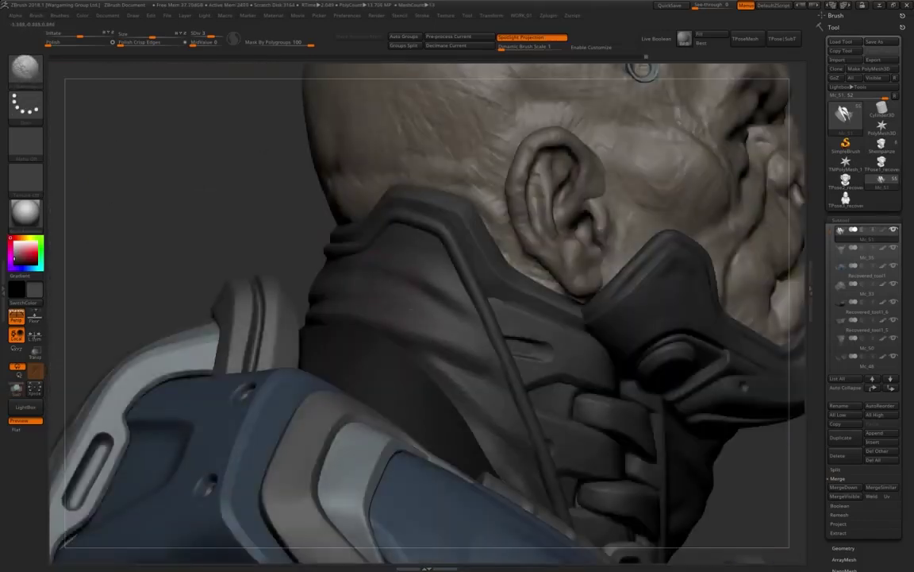
key("b")
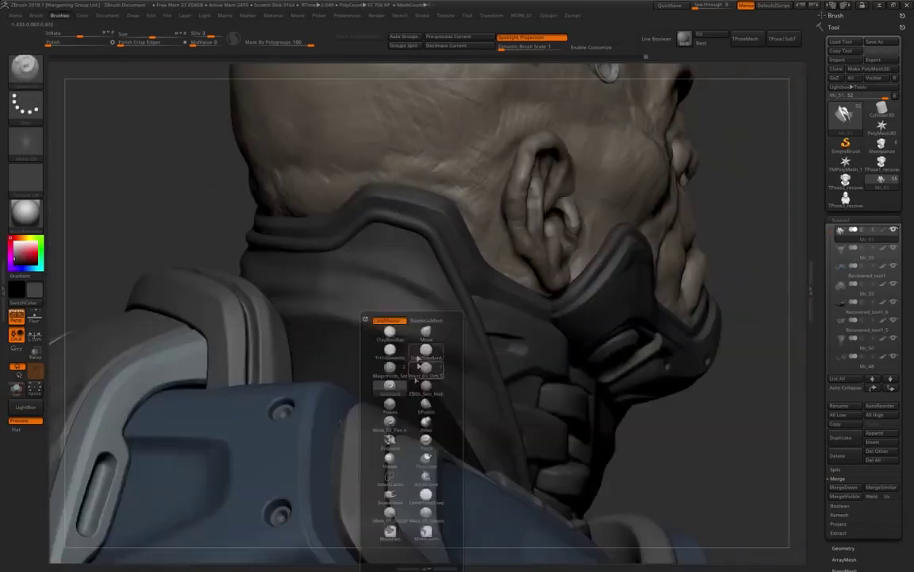
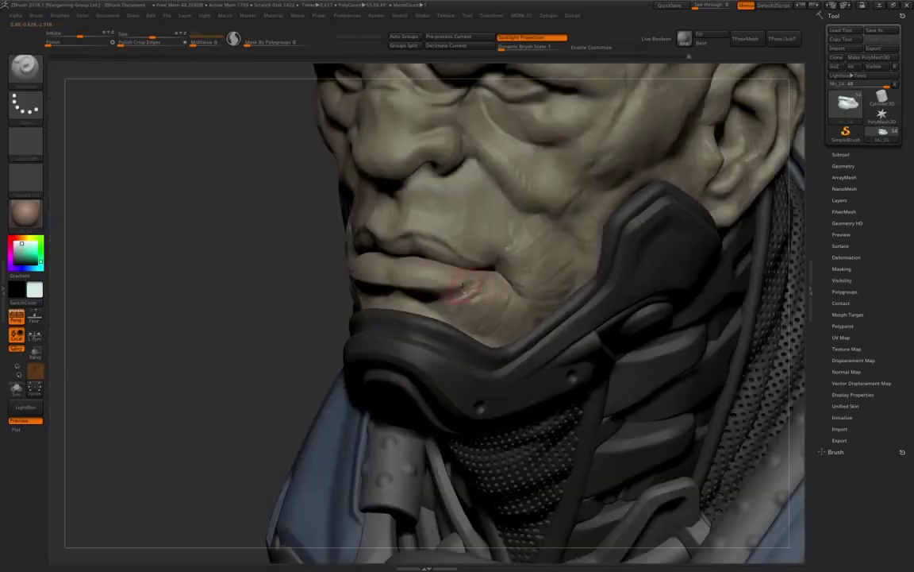
Select the sculpting brush with Freehand stroke and a plain square alpha for the lips and chin.
key("shift")
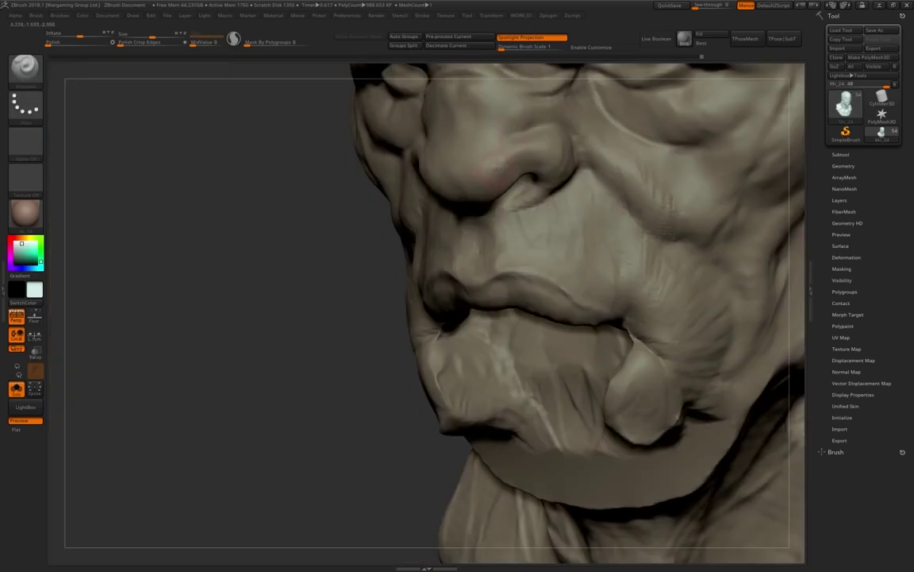
Pick a detailing brush from the B brush menu for the mouth, chin and cheek wrinkles.
key("b")
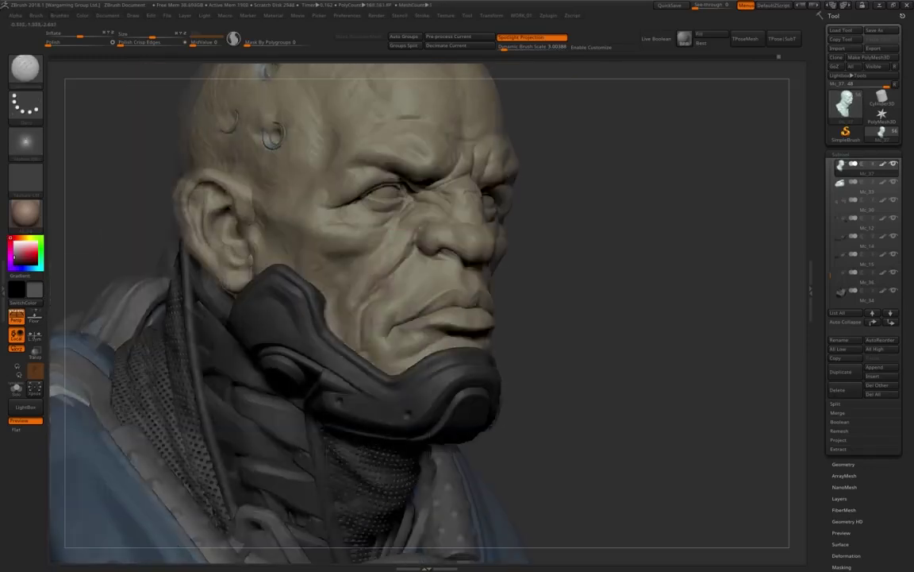
Bring up the brush palette and confirm the 'not an undoable operation' warning with OK.
key("b")
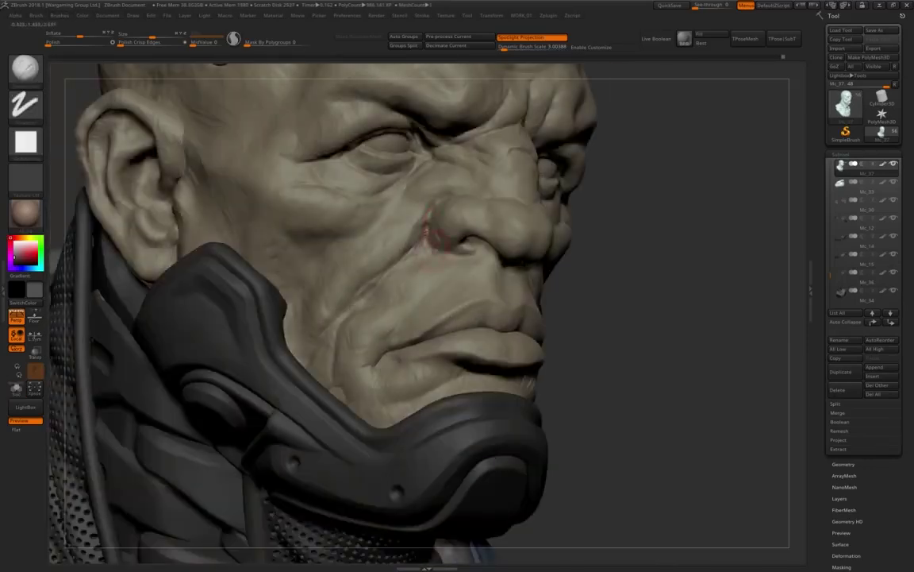
left_click(757, 410)
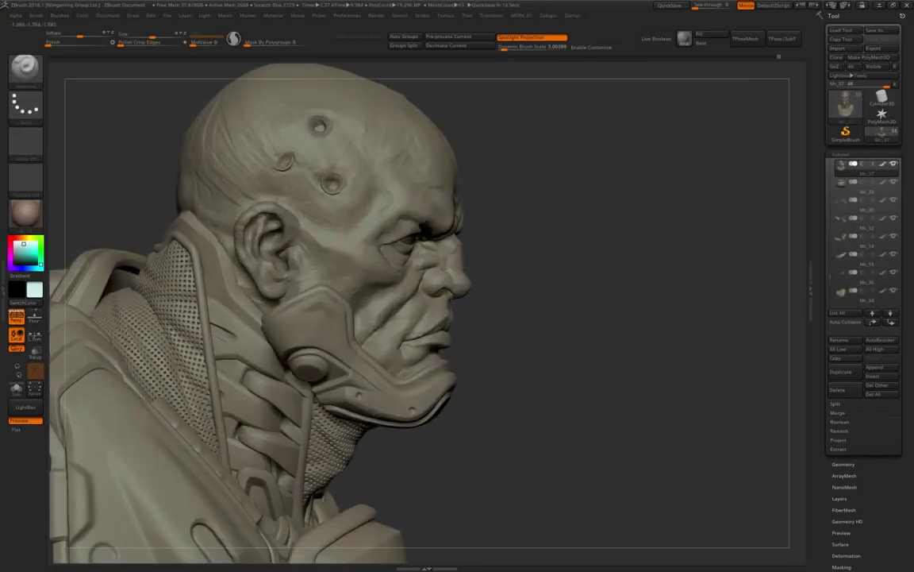
Render a BPR best preview of the bust from the Spacebar popup palette.
key("space")
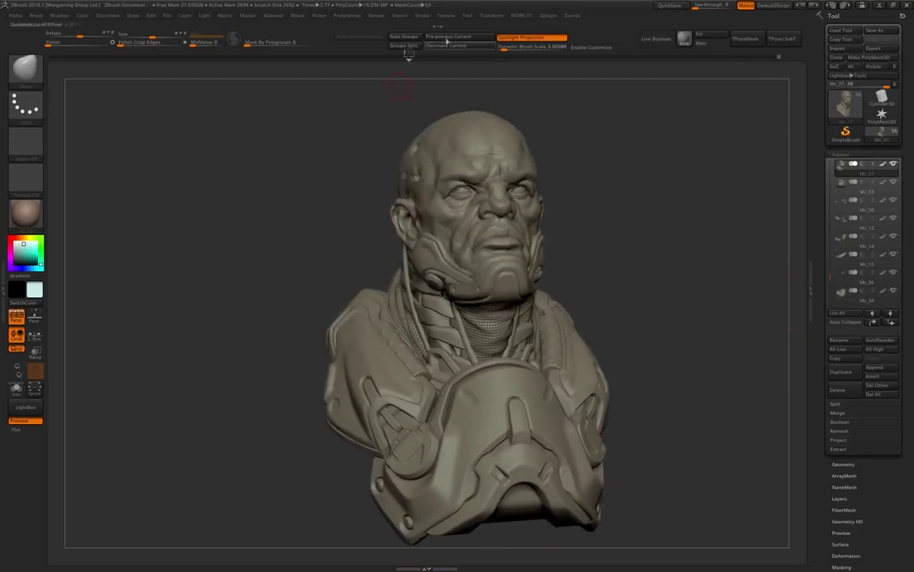
left_click(684, 40)
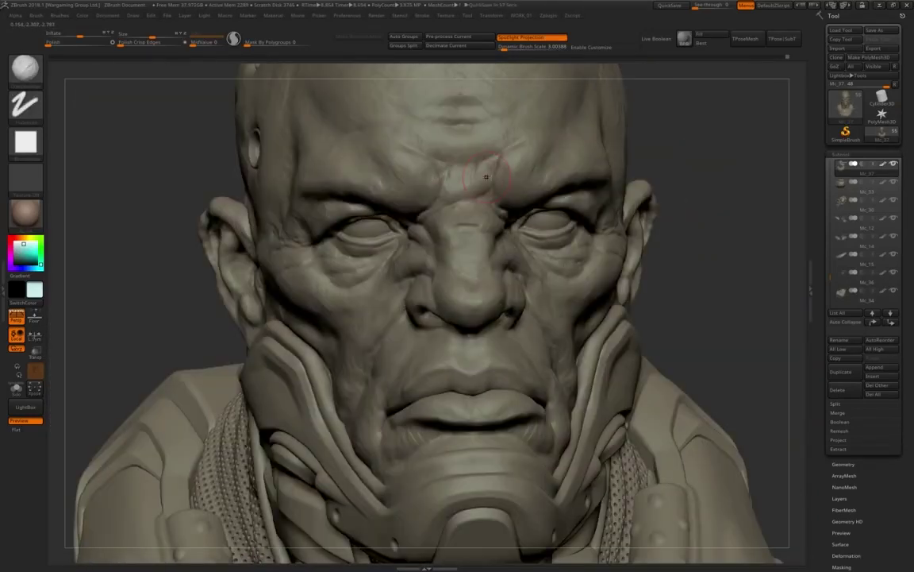
Clear the curve guide running down the face to continue sculpting the eye-area wrinkles.
left_click(419, 173)
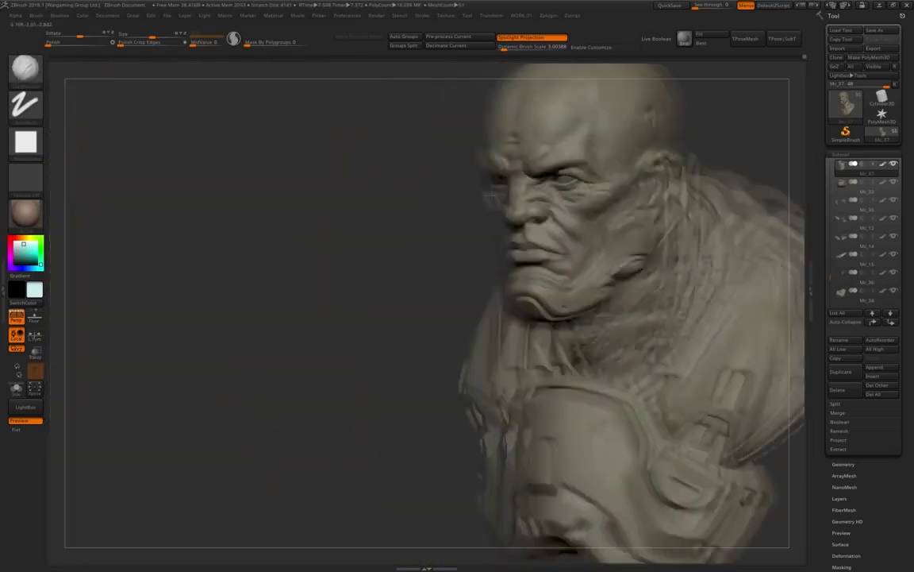
Pick another brush and rotate the head to a side profile.
key("b")
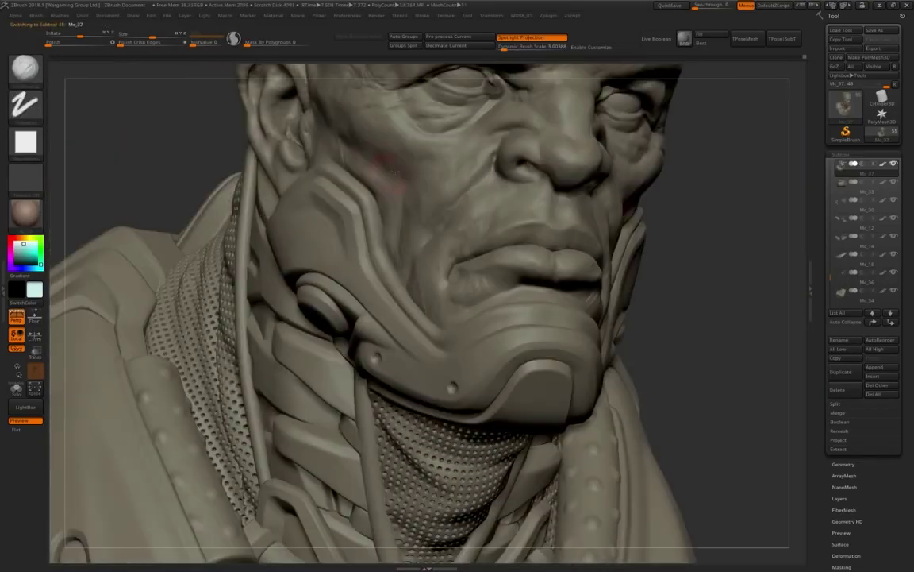
right_click_drag(413, 238, 487, 238)
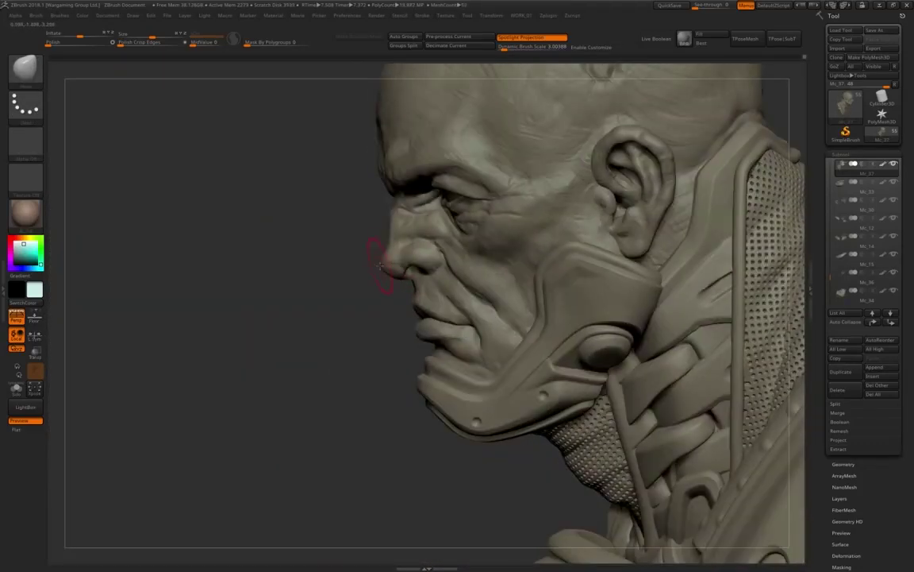
Choose a brush from the Spacebar palette for deepening the forehead and brow wrinkles.
key("space")
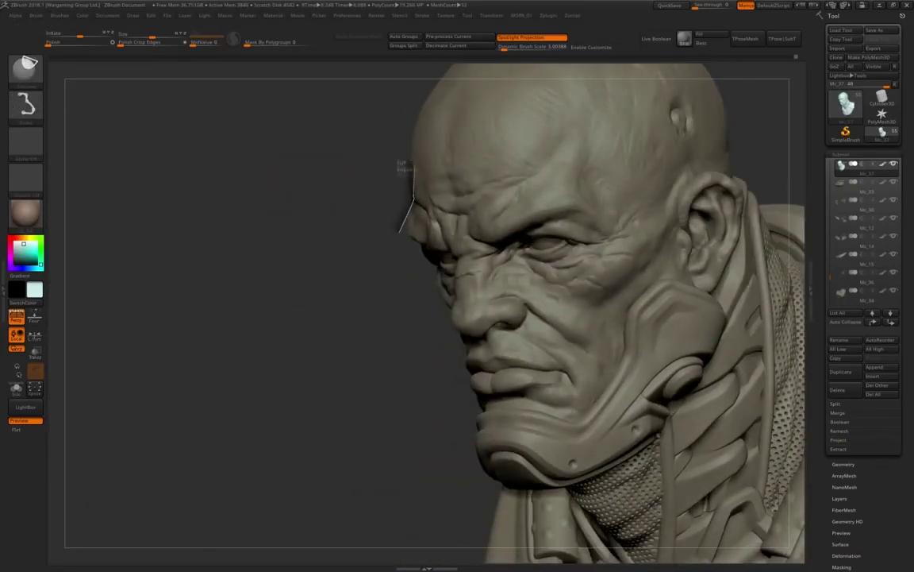
Switch to a different sculpting brush for reshaping the full, closed lips.
key("b")
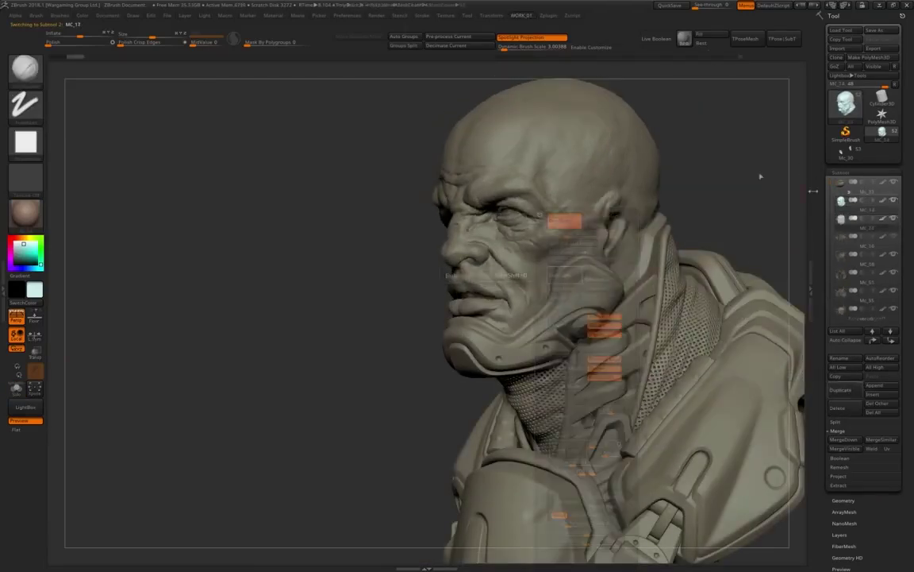
Revert the Undo History to the earlier lip-modelling stage and rotate the lips toward the front.
left_click_drag(702, 61, 711, 60)
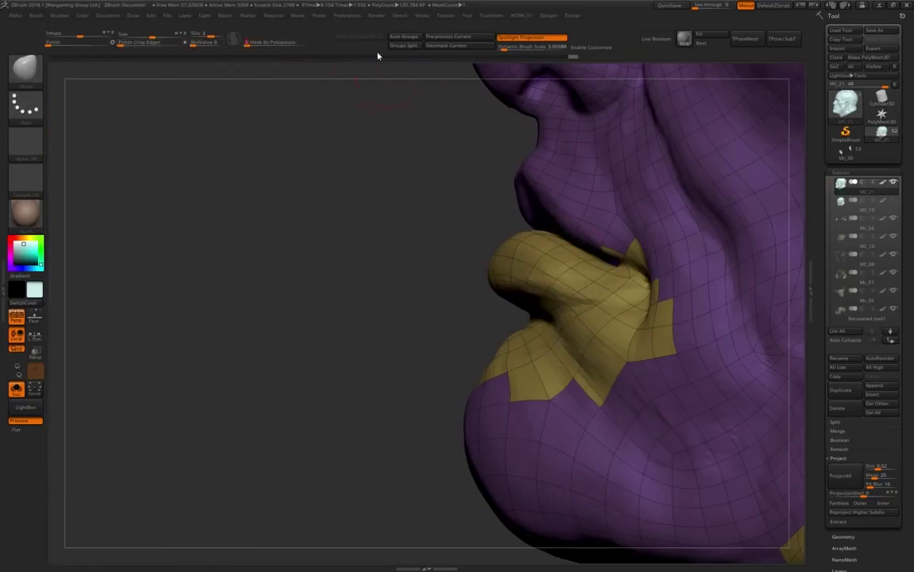
left_click_drag(377, 55, 530, 90)
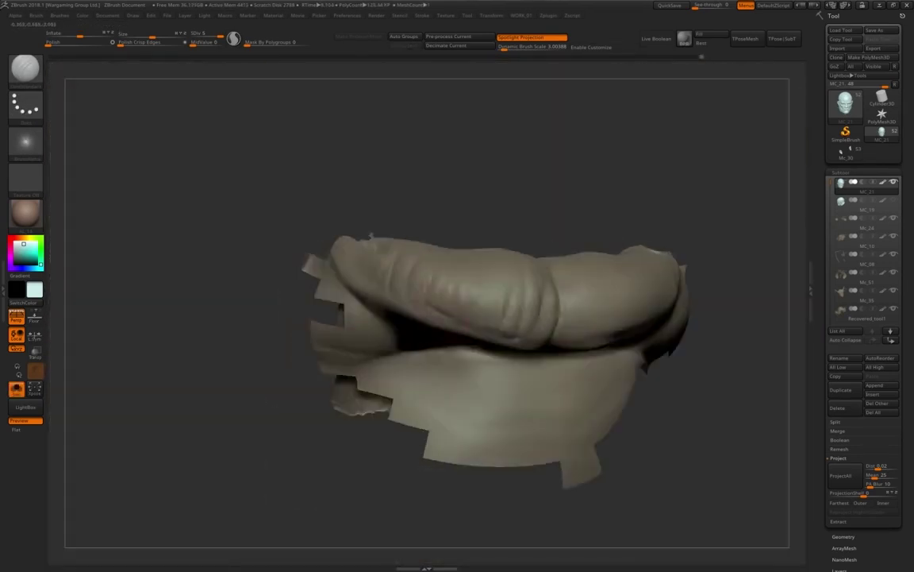
Rotate the lip piece to inspect its front and top.
left_click_drag(433, 256, 469, 268)
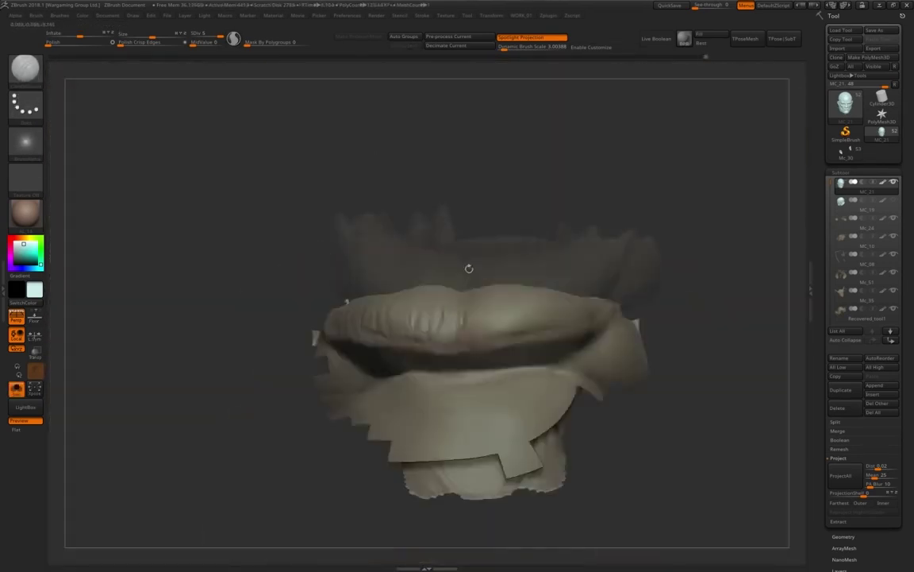
left_click_drag(512, 195, 508, 238)
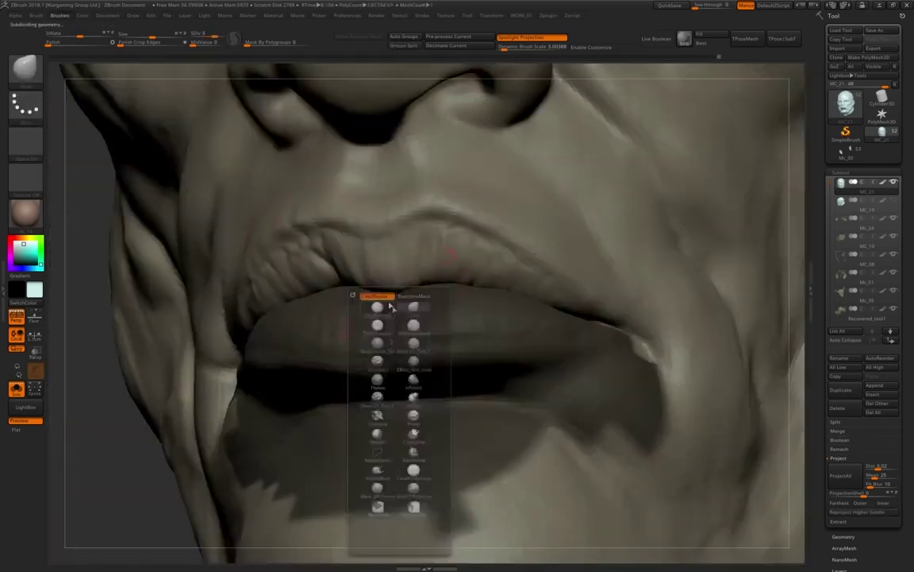
Pick a different sculpting brush from the full brush library for working on the lips.
left_click(389, 306)
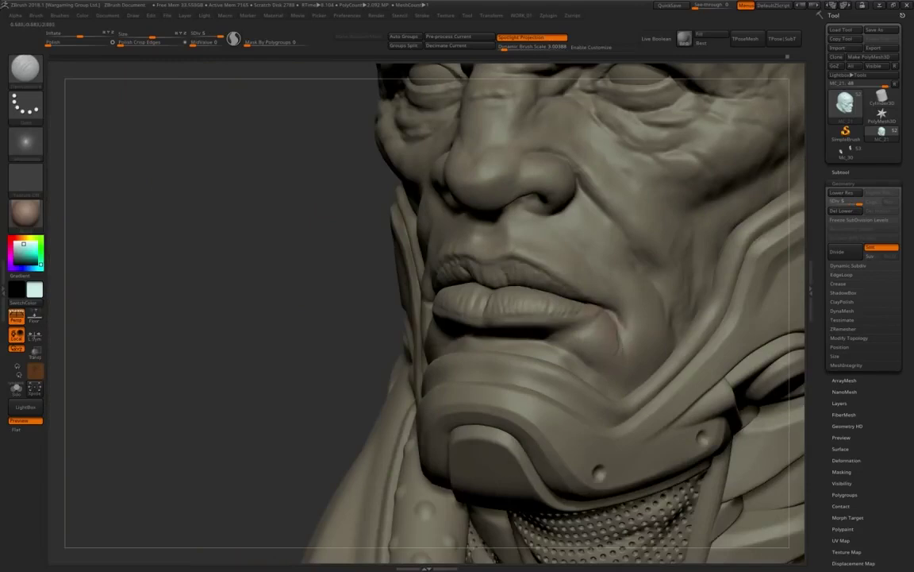
key("b")
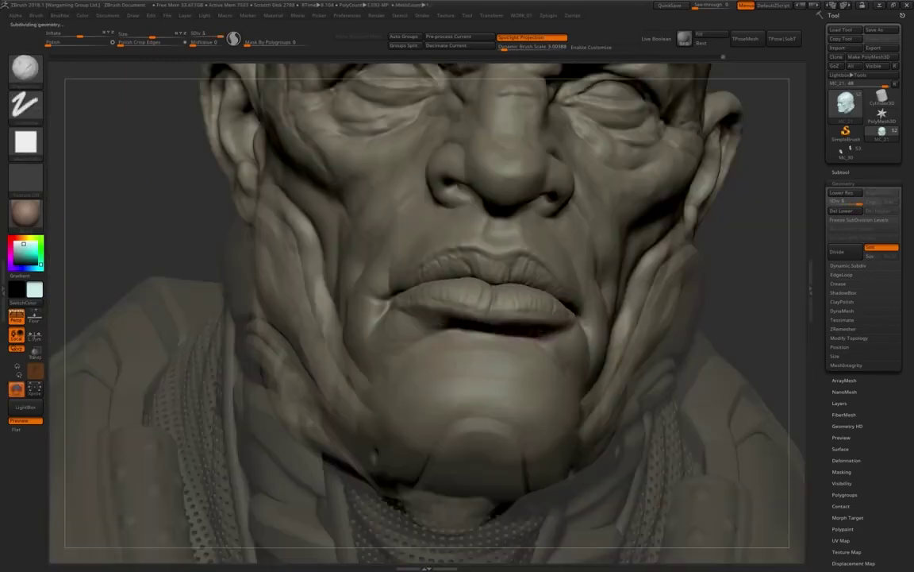
key("b")
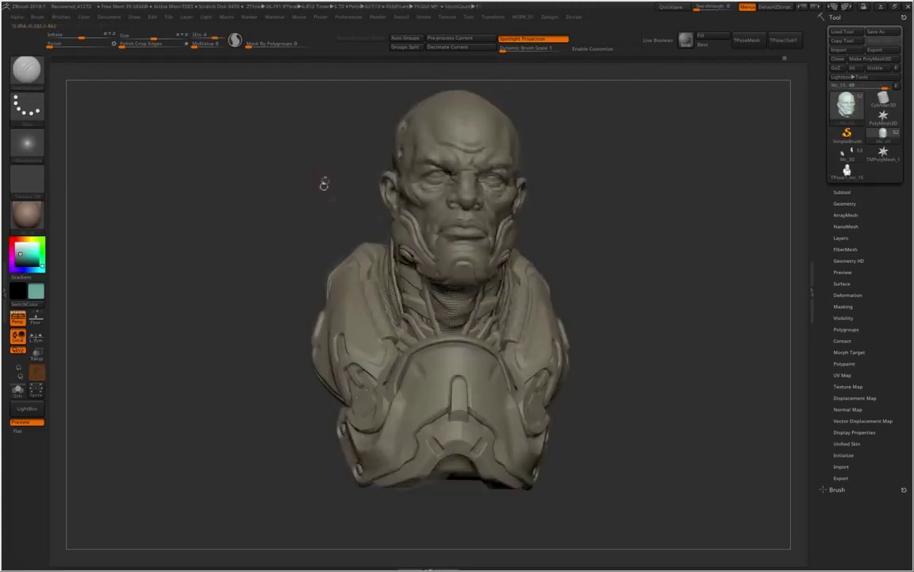
Rotate and zoom the bust toward the jaw guard, then apply the Ctrl+Shift+S shortcut.
left_click_drag(324, 184, 279, 230)
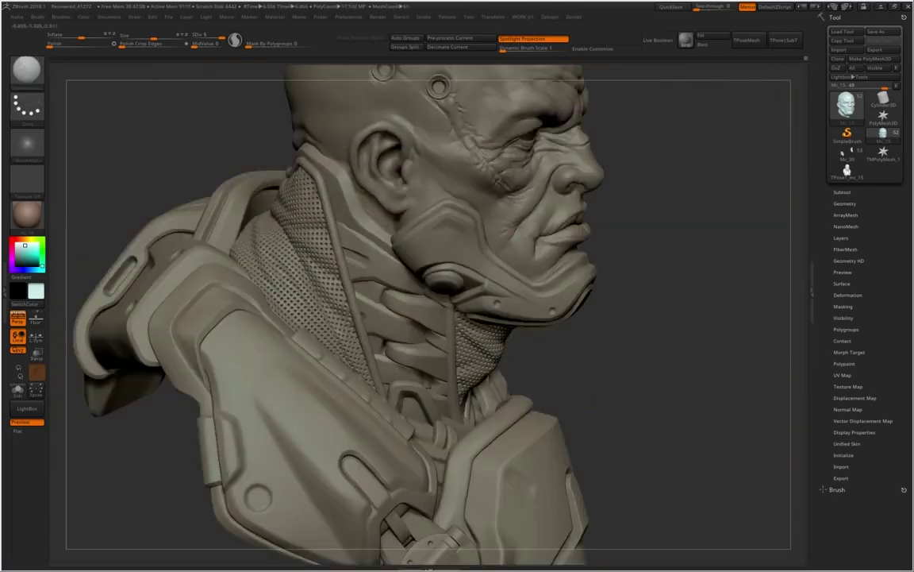
scroll(400, 198, "up", 3)
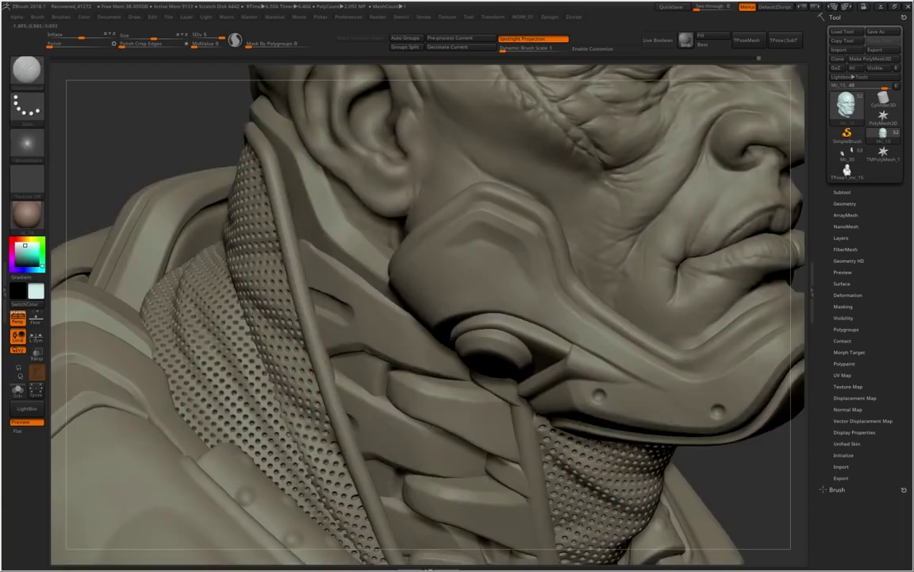
key("ctrl+shift+s")
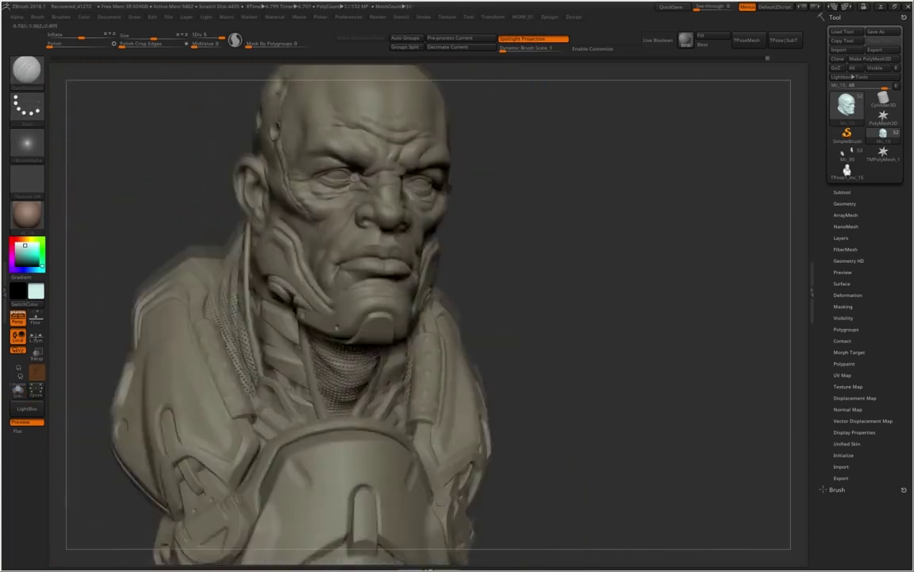
Inspect the face front and profile, then choose a skin-detailing brush with the streaky Alpha 39.
scroll(357, 301, "up", 3)
left_click_drag(635, 318, 571, 317)
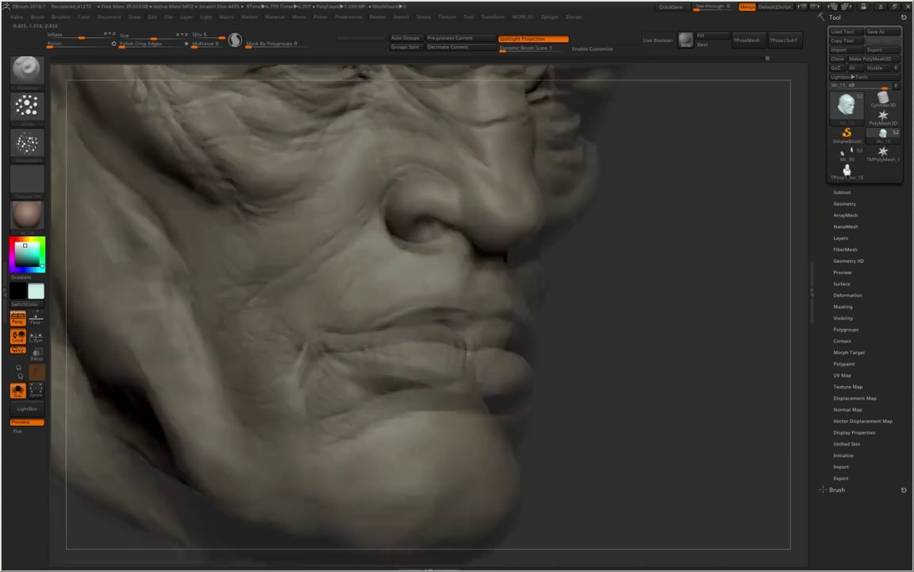
mouse_move(675, 318)
left_mouse_down()
mouse_move(635, 318)
mouse_move(604, 333)
mouse_move(603, 302)
mouse_move(611, 318)
mouse_move(555, 318)
left_mouse_up()
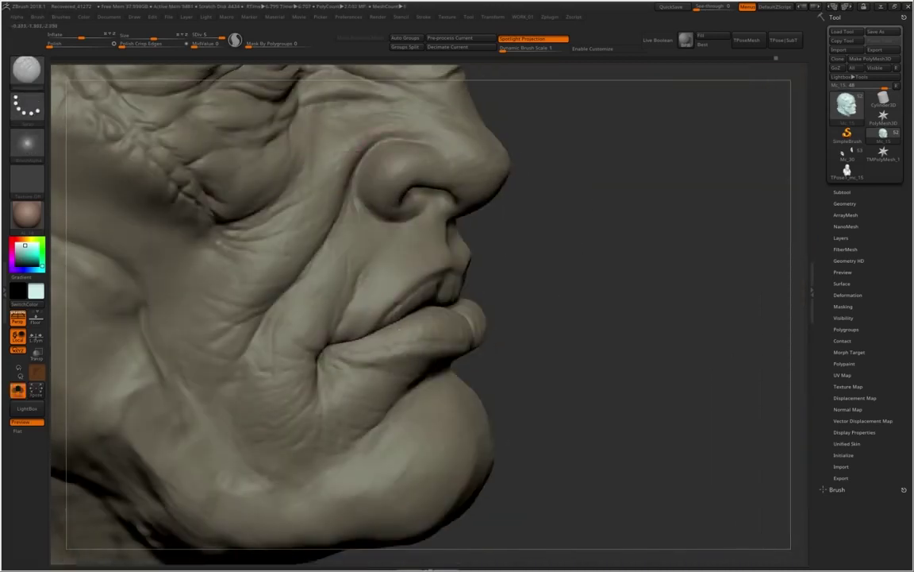
mouse_move(635, 317)
left_mouse_down()
mouse_move(604, 317)
mouse_move(587, 333)
mouse_move(651, 318)
left_mouse_up()
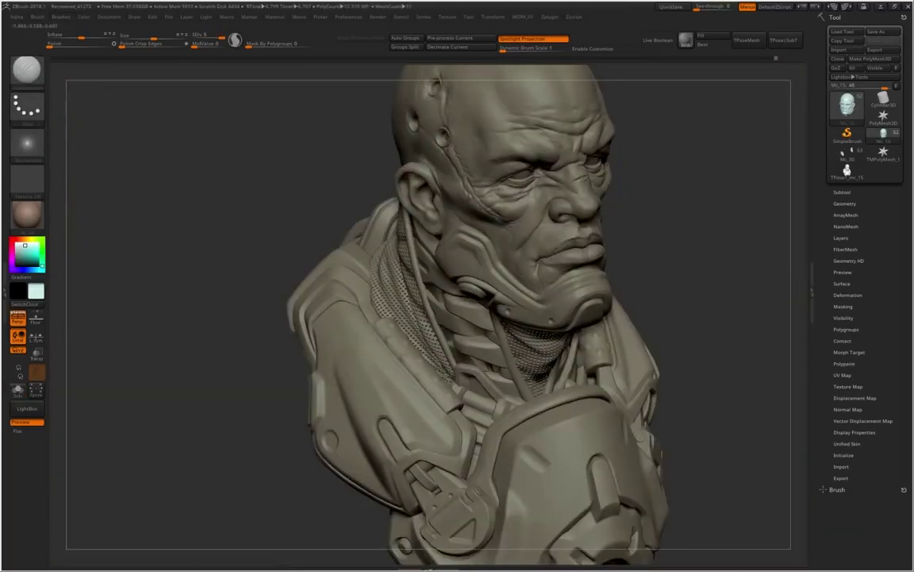
left_click(268, 314)
left_click(27, 143)
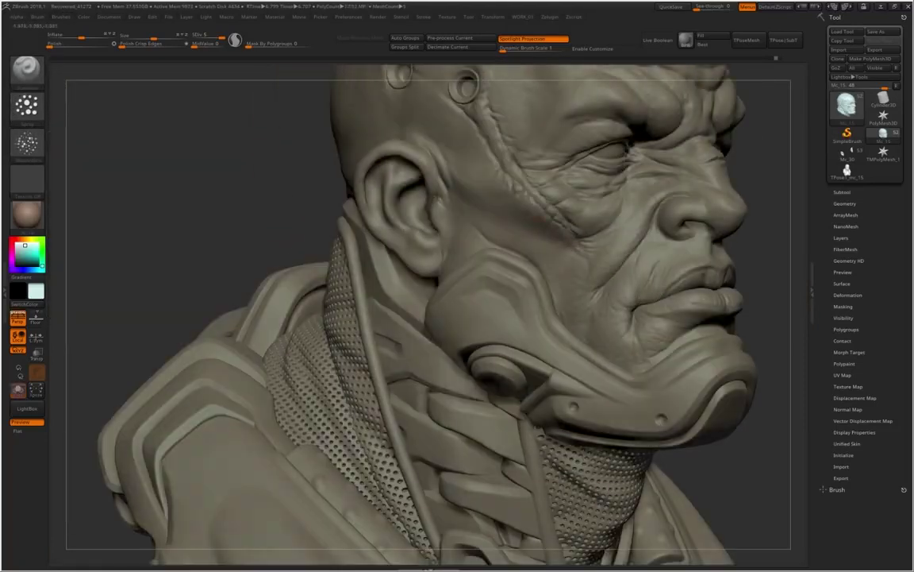
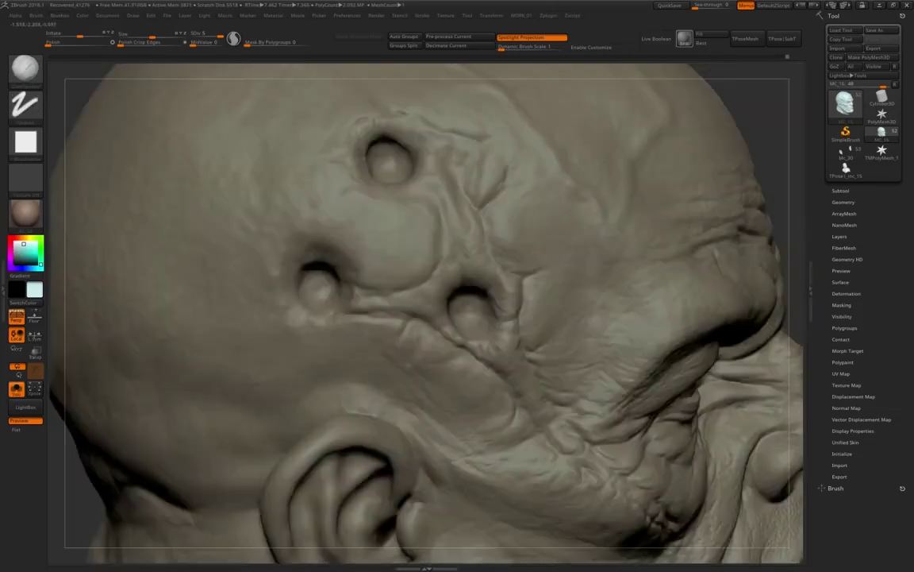
Bring up the brush picker over the shoulder armor piece before remeshing it.
key("b")
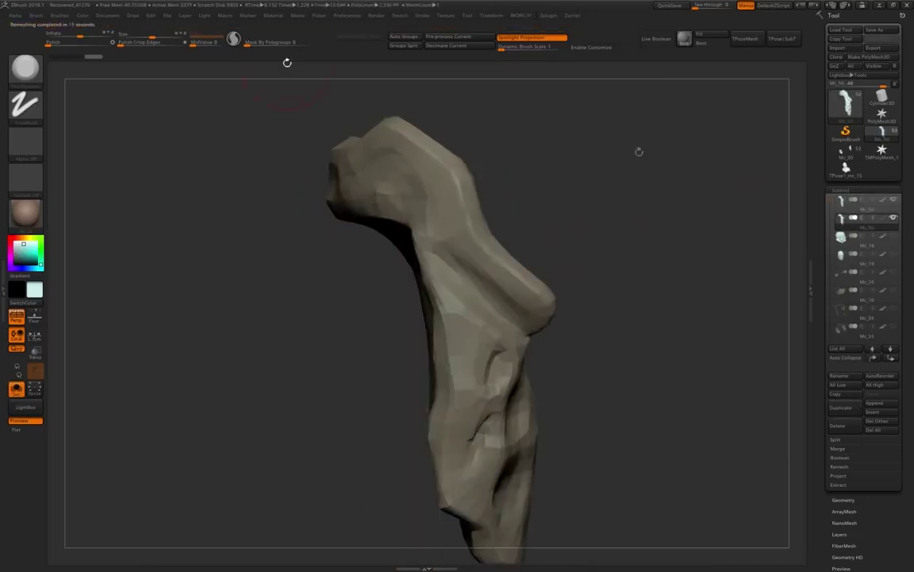
Run ProjectAll to copy the original armor's sculpted detail onto its remeshed copy.
left_click(835, 475)
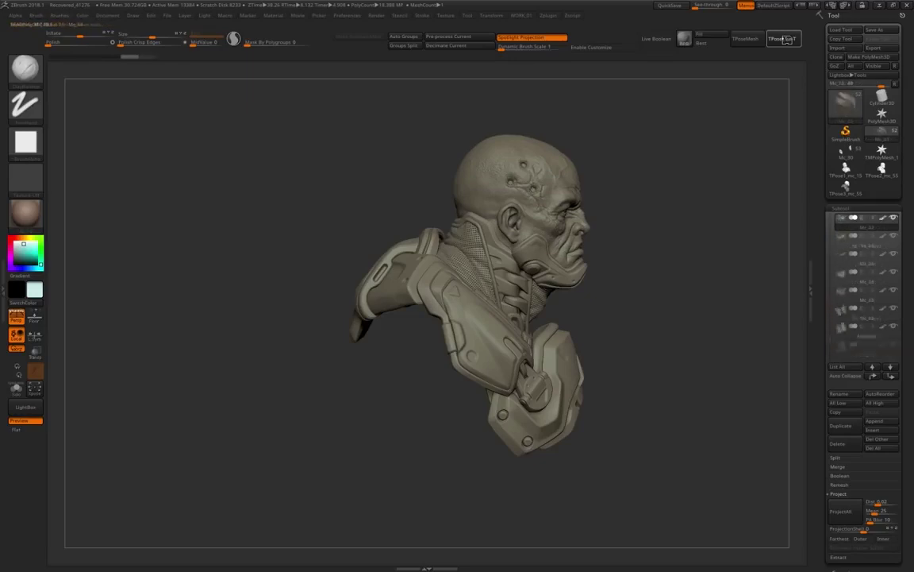
Apply the pose to the subtools with TPose|SubT, select the jaw armor, and view the bust from the front.
left_click(784, 40)
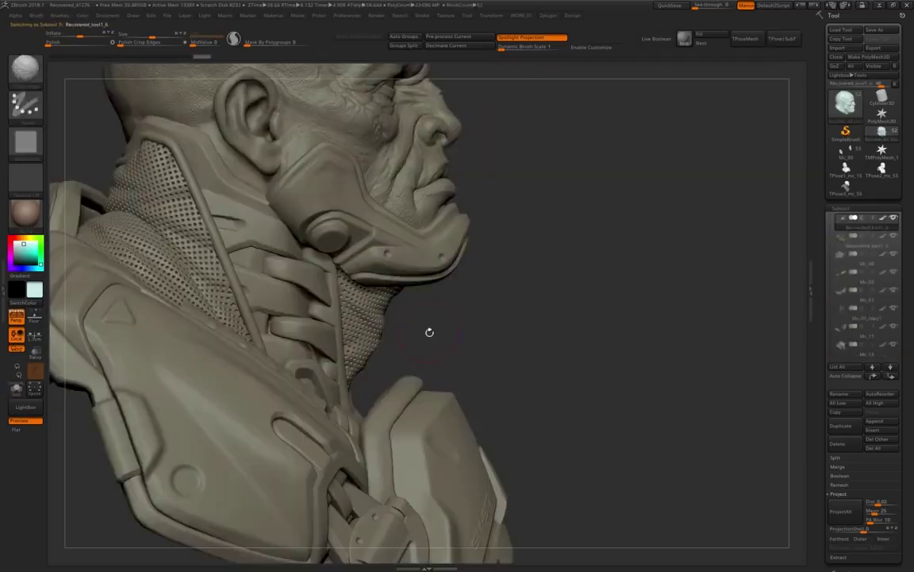
left_click(559, 325, "alt")
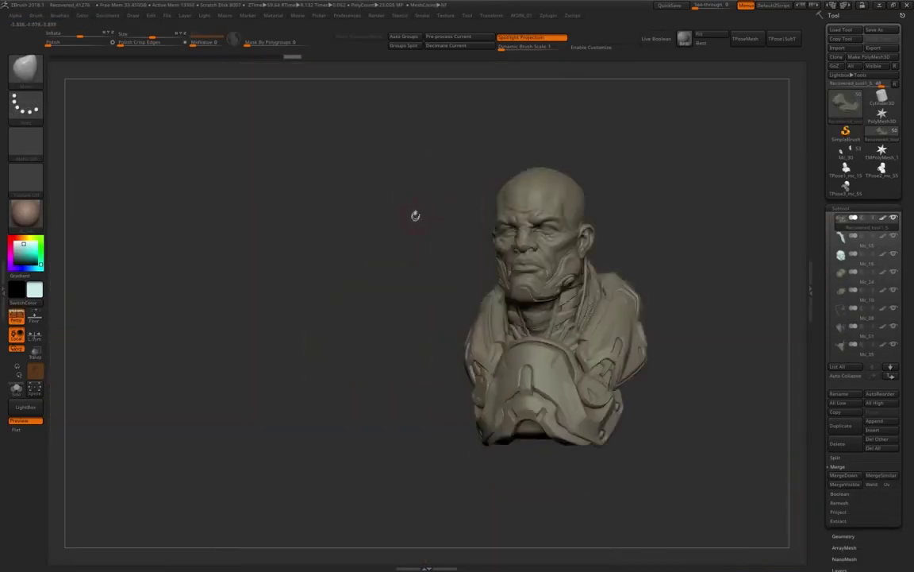
mouse_move(415, 212)
left_mouse_down()
mouse_move(368, 218)
mouse_move(309, 204)
mouse_move(337, 163)
left_mouse_up()
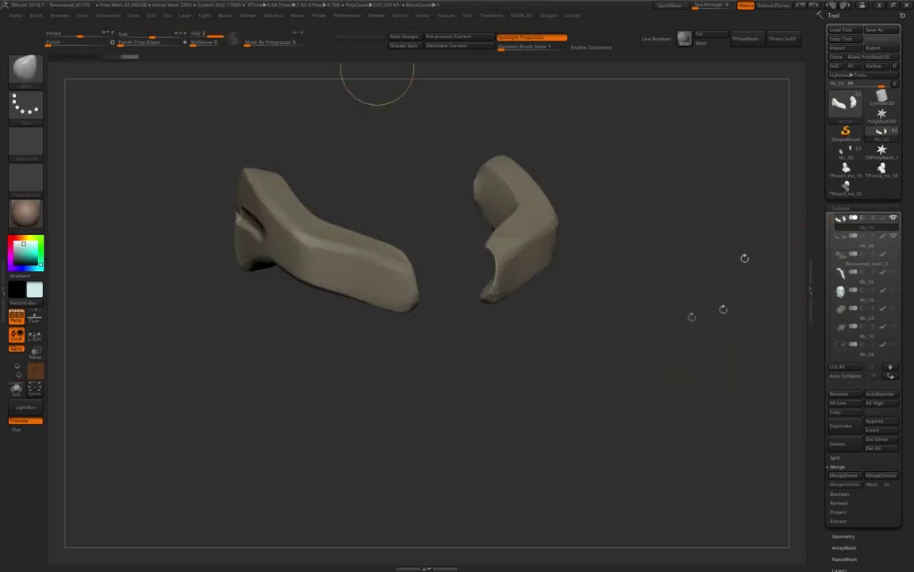
left_click(769, 527)
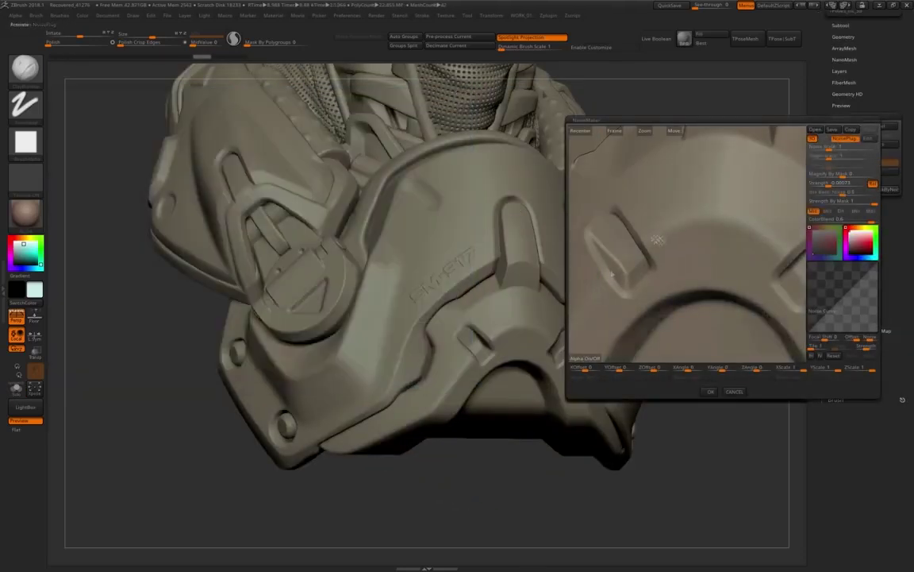
Turn on Erosion surface noise with higher strength and a scale of about 3.02.
left_click(827, 183)
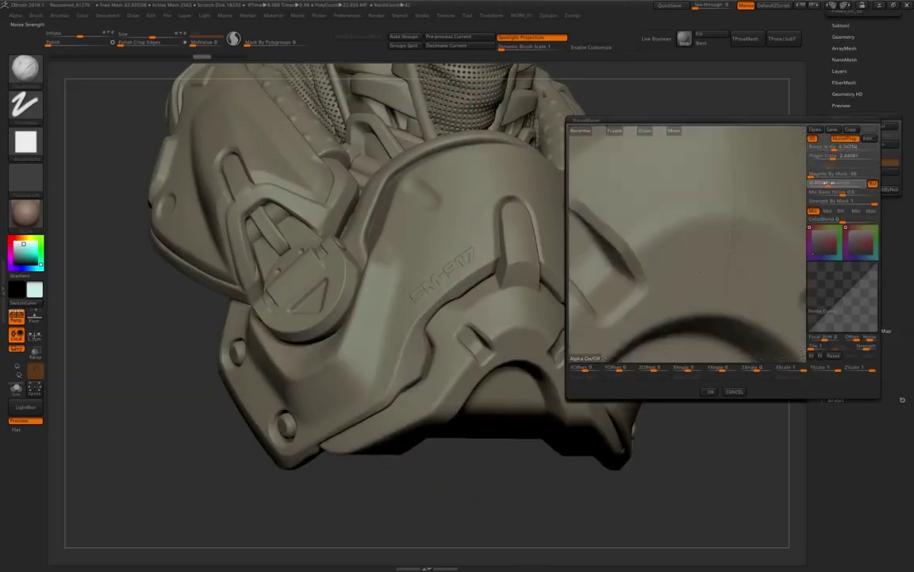
left_click_drag(829, 147, 823, 176)
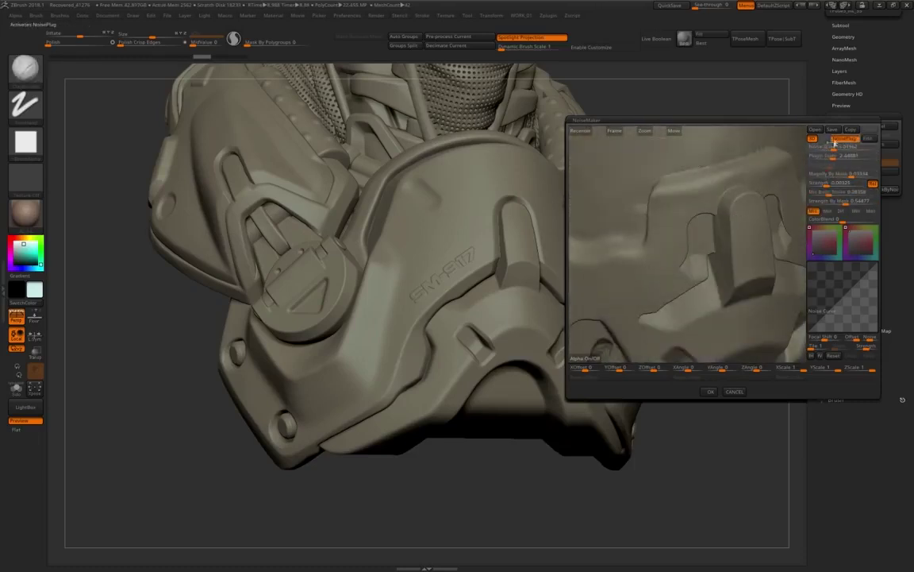
left_click(867, 140)
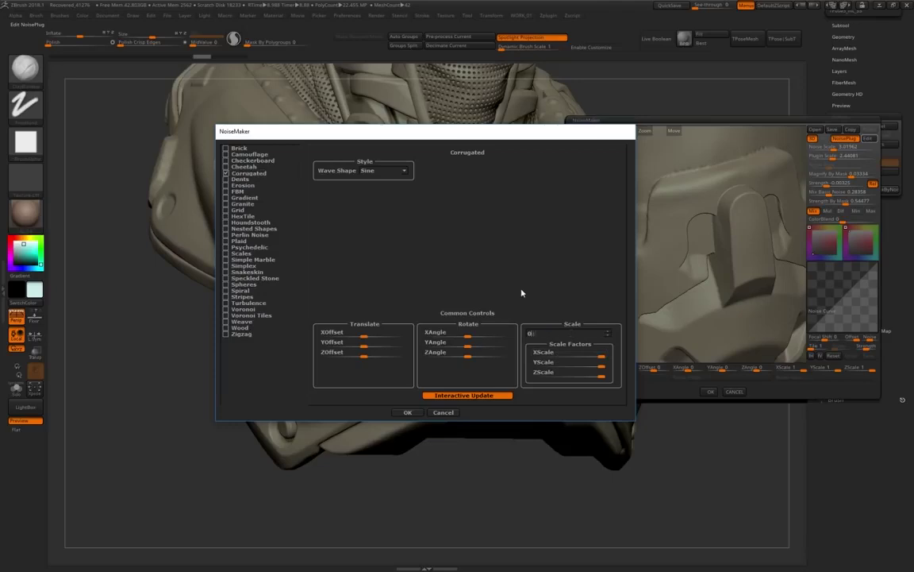
left_click(228, 178)
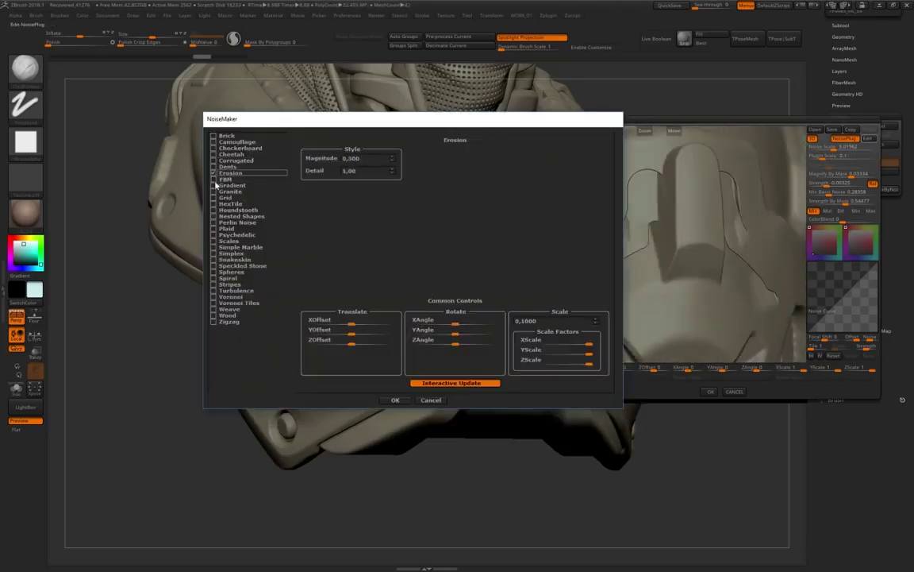
left_click(431, 399)
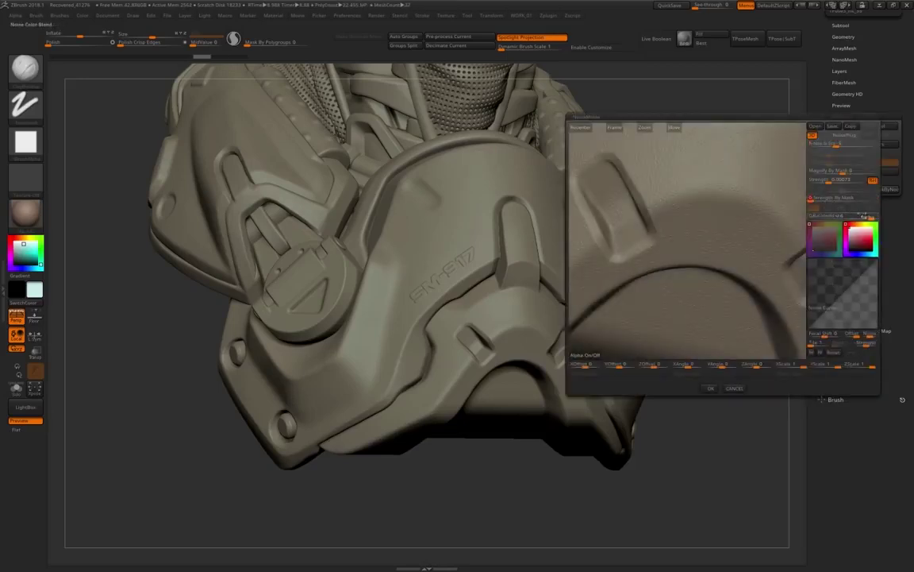
left_click(710, 387)
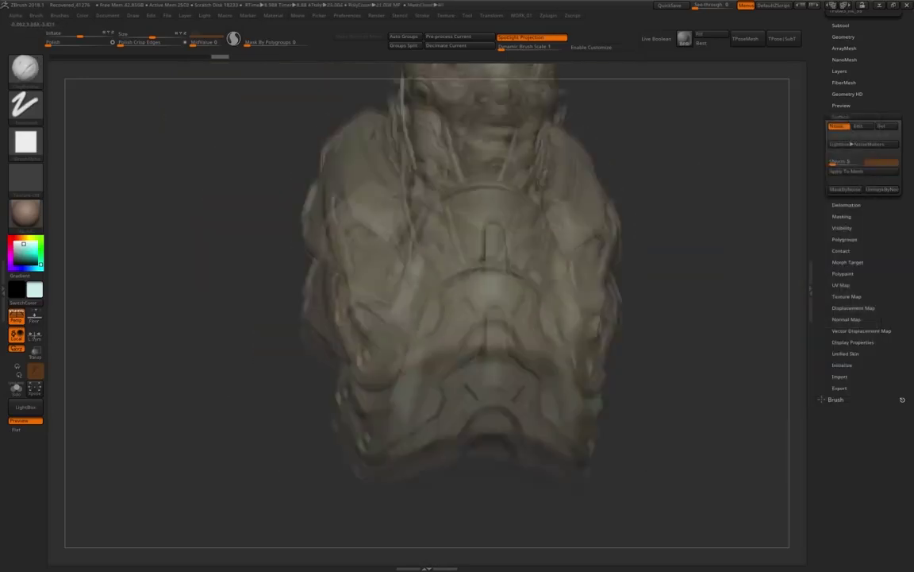
Mask the upper right of the bust and ZRemesh the isolated red neck pieces.
left_click_drag(238, 317, 424, 405)
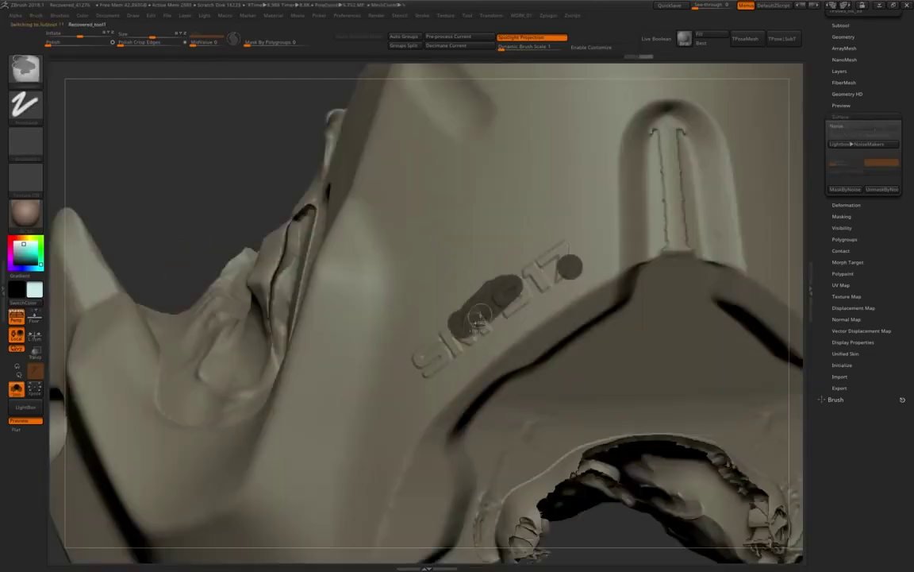
key("b")
left_click(490, 321)
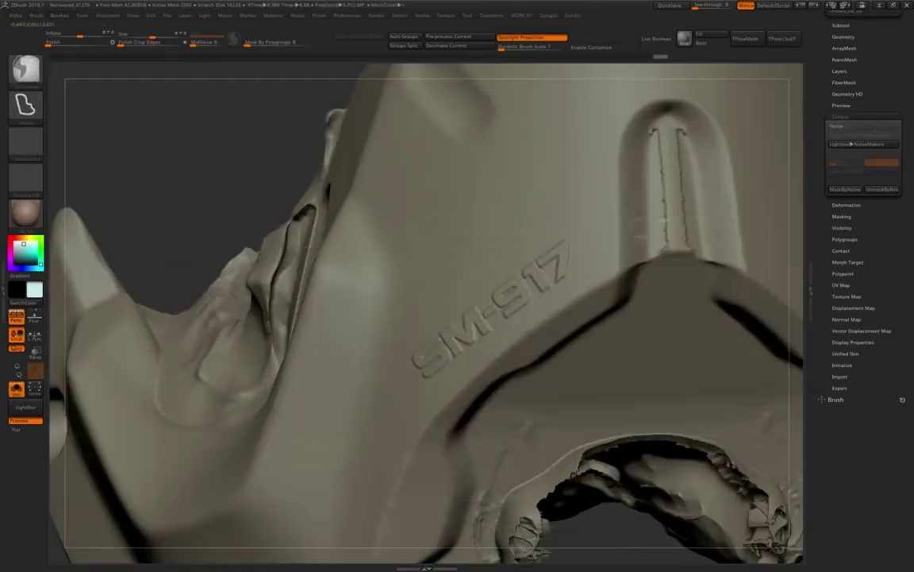
key("f")
left_click_drag(525, 195, 642, 357, "ctrl")
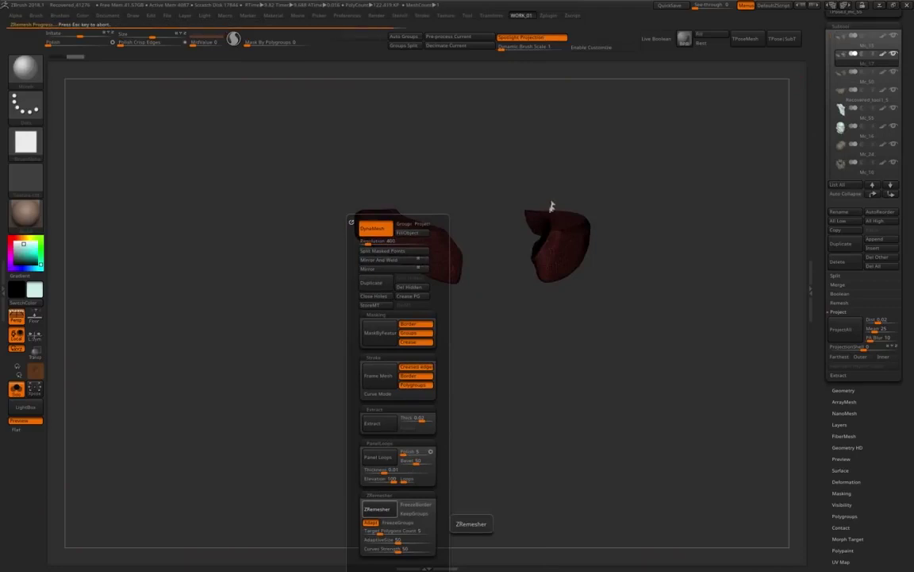
left_click(358, 187, "alt")
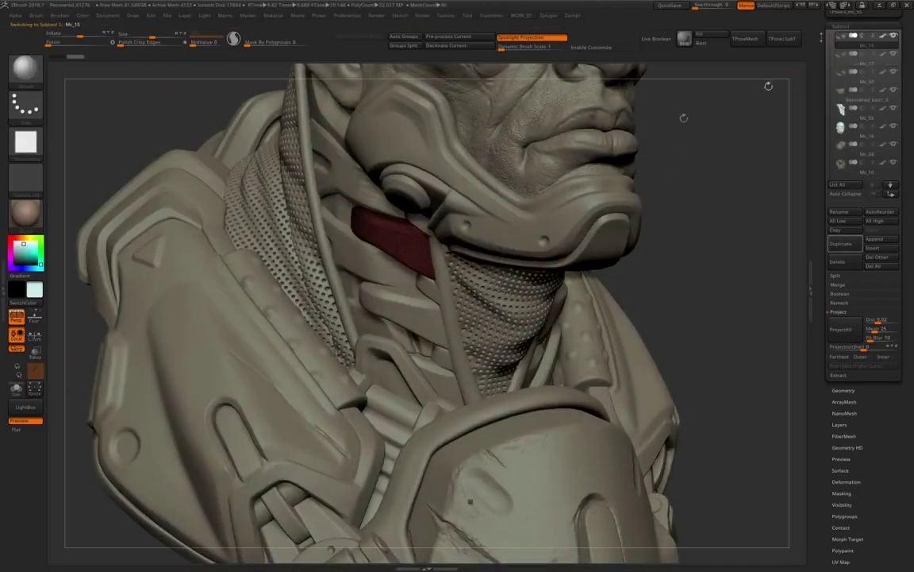
key("space")
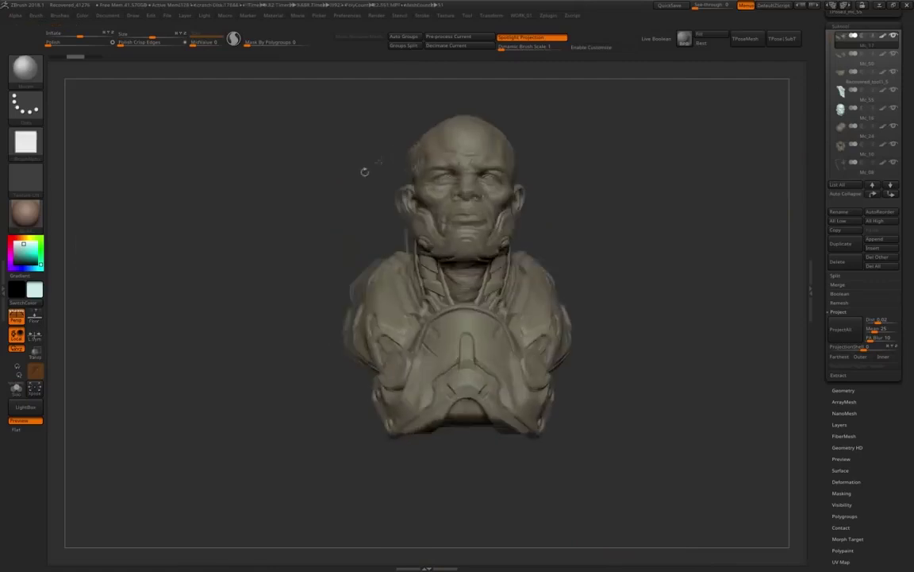
left_click(684, 40)
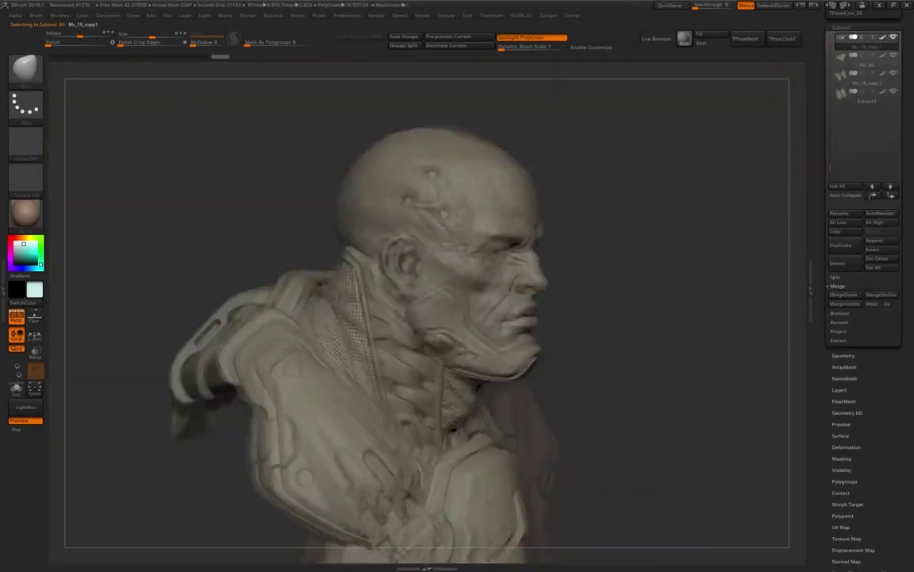
Rotate the bust to a front view of the curved armour pieces.
left_click_drag(199, 152, 252, 152)
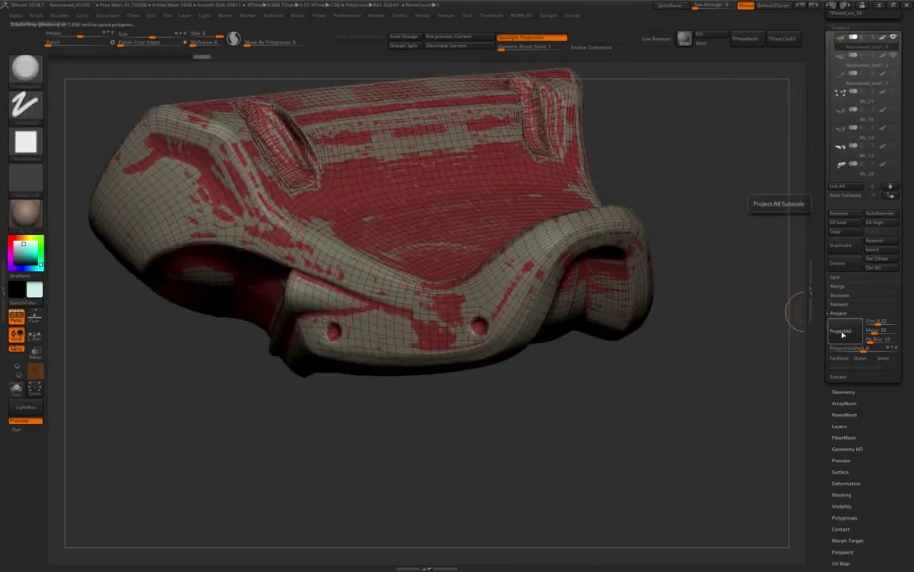
Select the next armor plate in the SubTool list for remeshing.
left_click(861, 64)
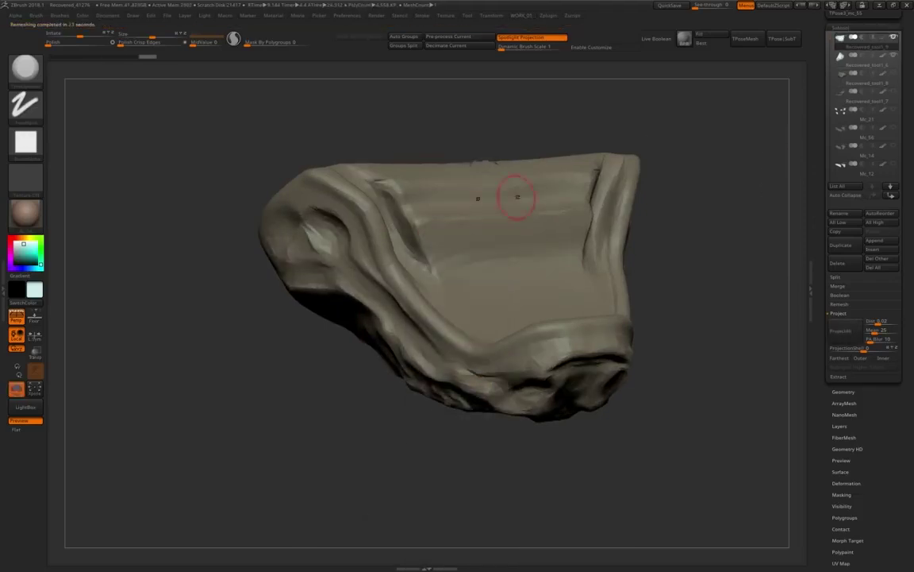
Project All detail onto the remeshed plate and bring up the Geometry popup for the curved strap.
left_click(836, 334)
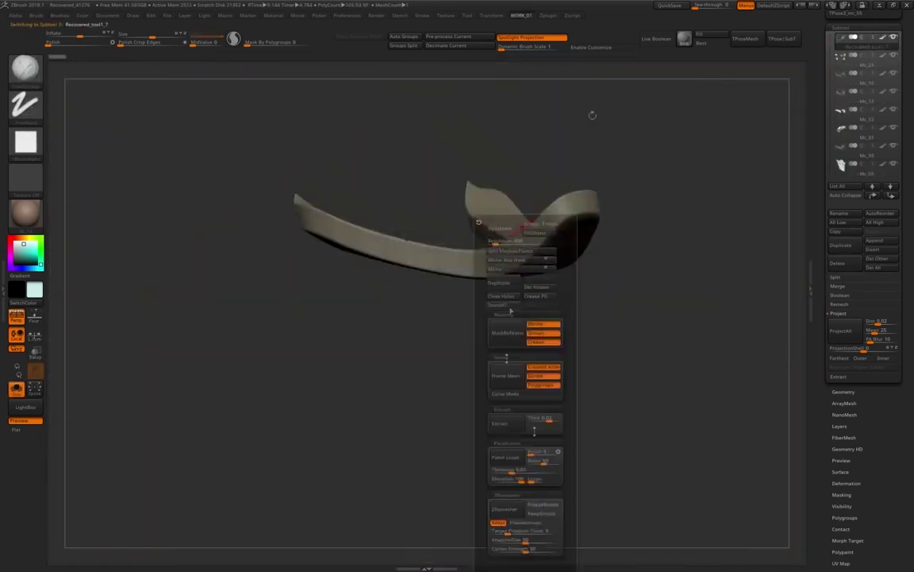
key("space")
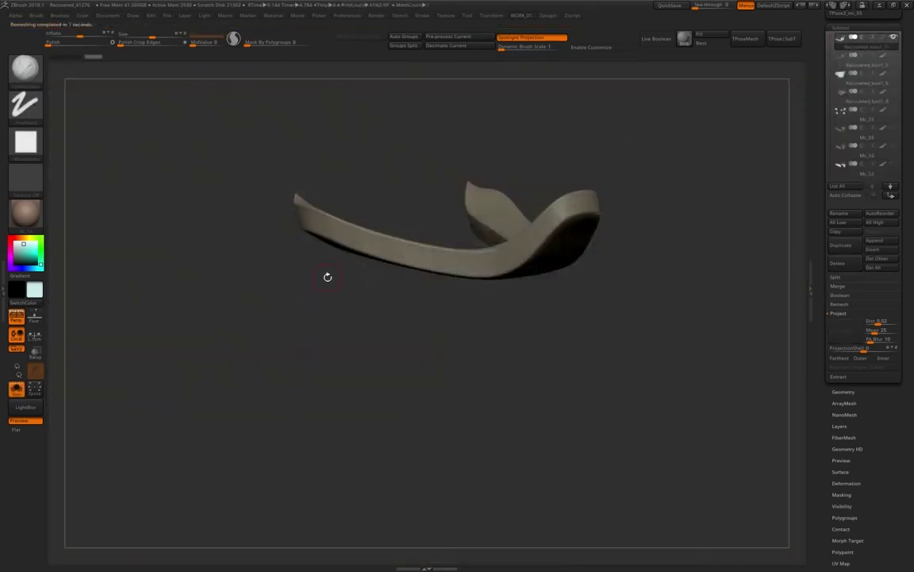
left_click_drag(466, 281, 578, 122)
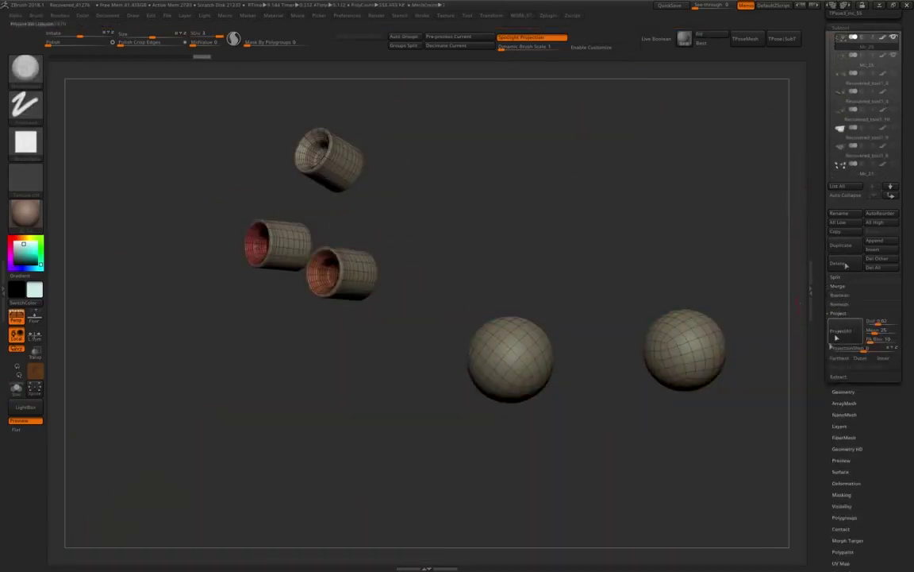
Toggle Polyframe off with Shift+F on the small cylinder and sphere pieces.
key("shift+f")
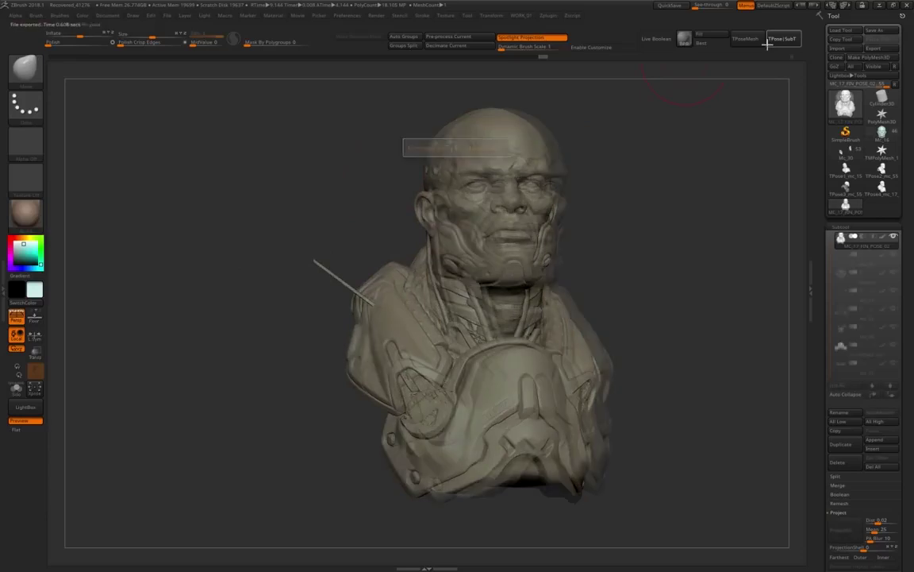
left_click(768, 44)
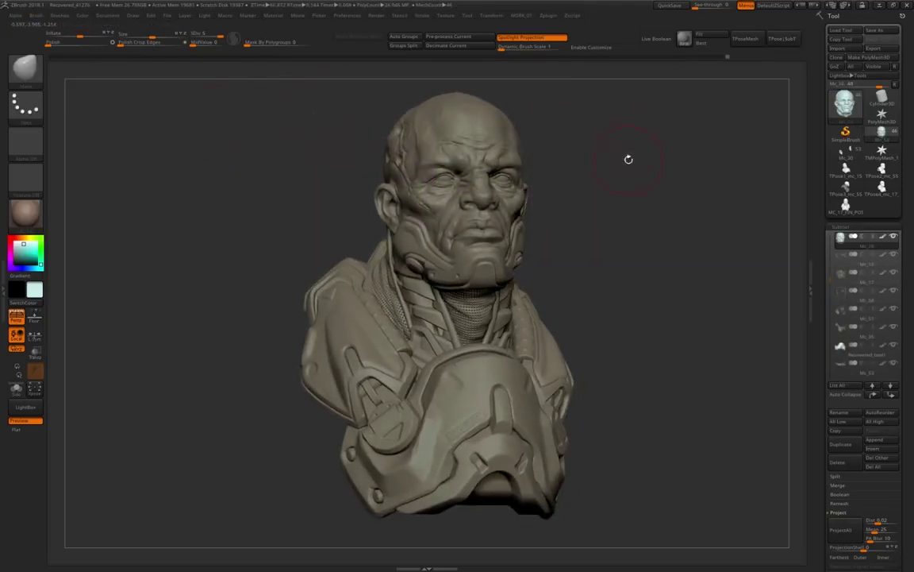
left_click_drag(628, 159, 711, 92)
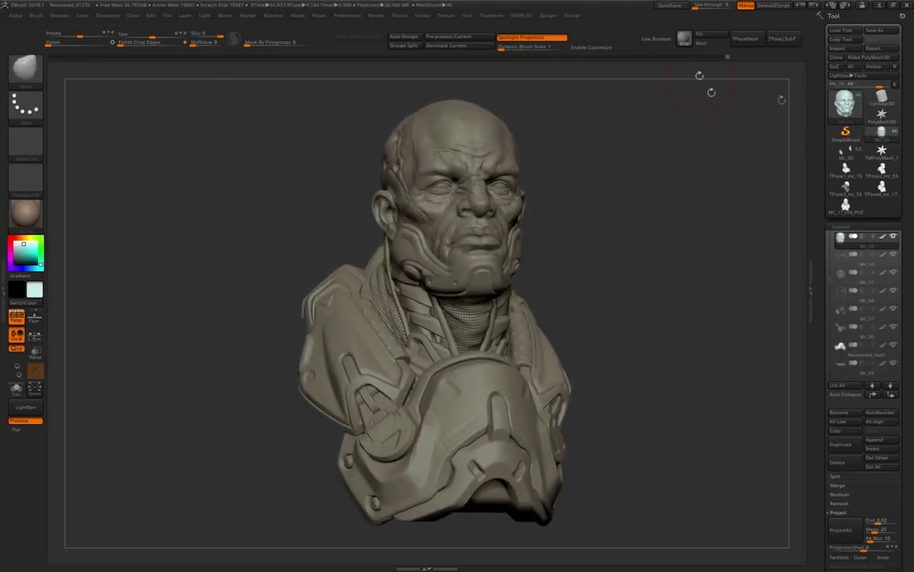